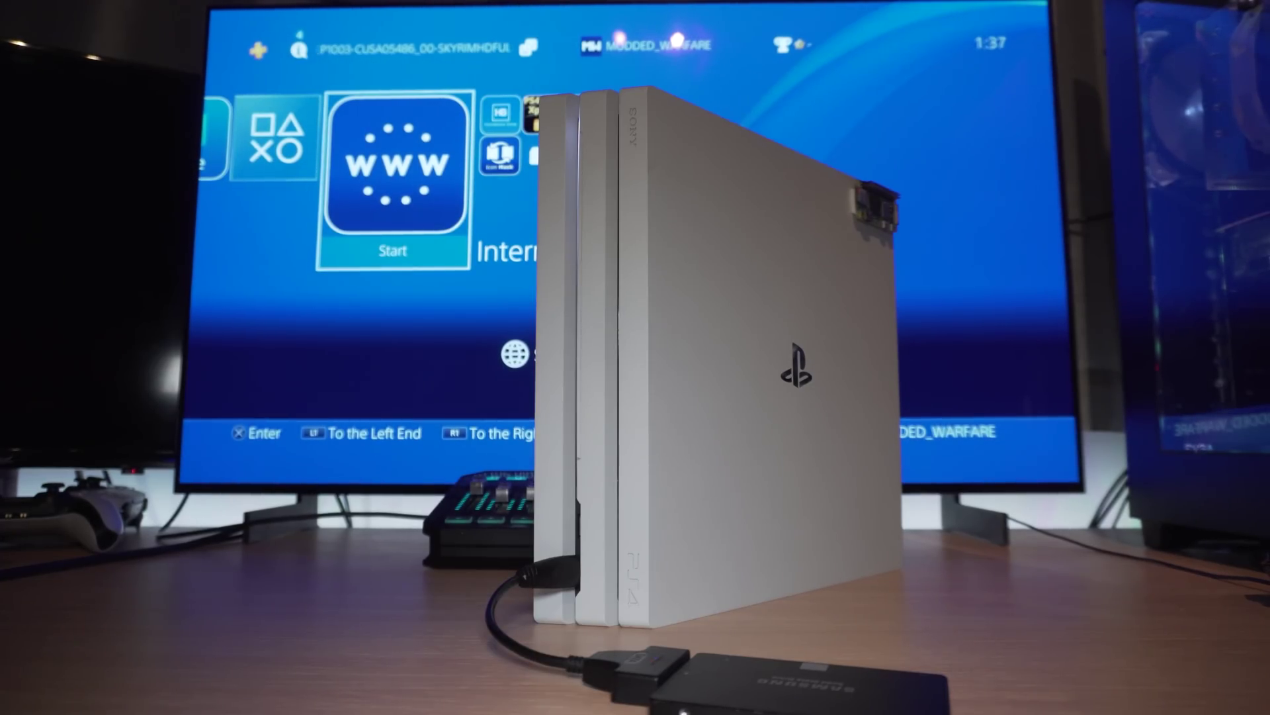
pyautogui.press('super')
pyautogui.press('Down')
pyautogui.press('Return')
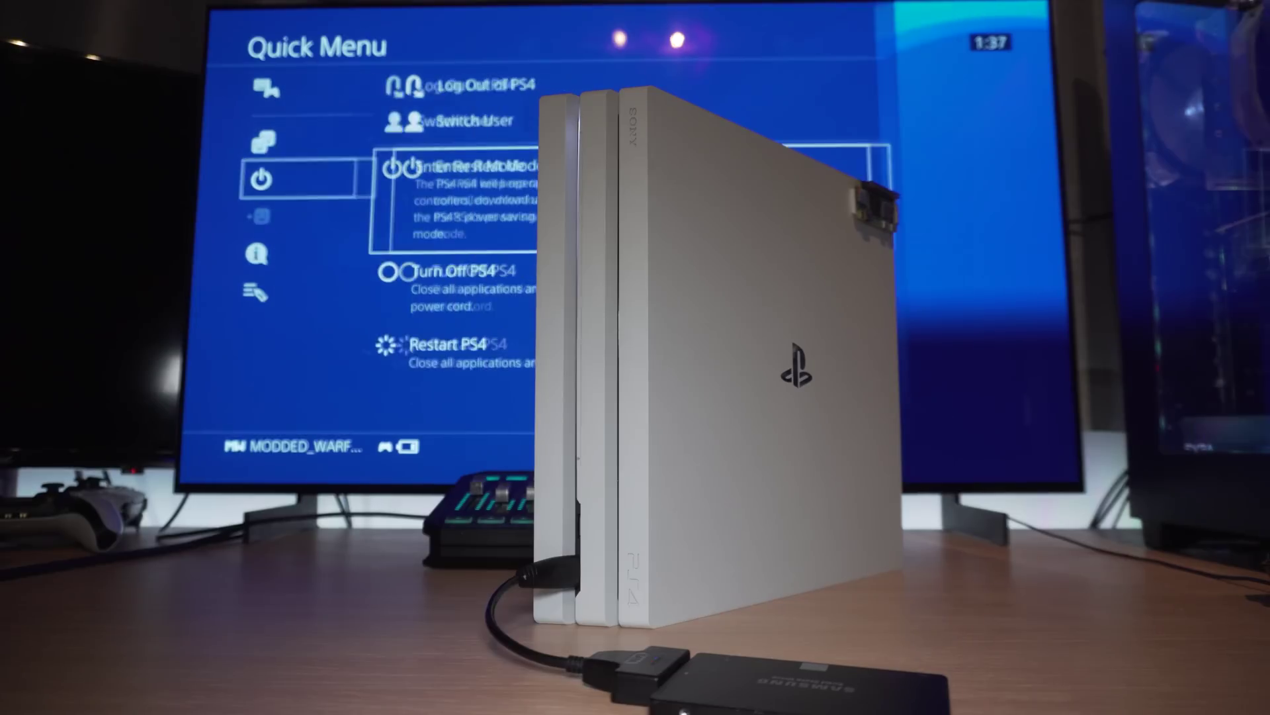
pyautogui.press('Down')
pyautogui.press('Down')
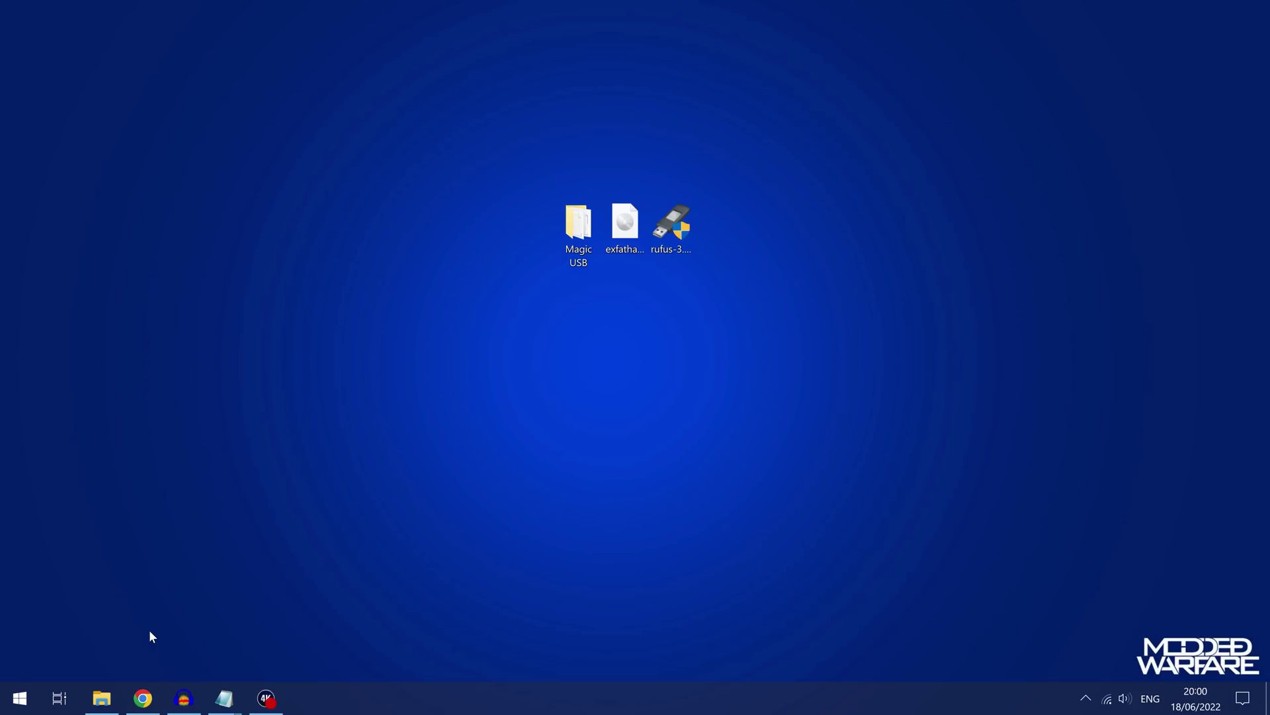
# Search for cmd, run it as administrator and place the Command Prompt window near the middle of the desktop
pyautogui.click(13, 698)
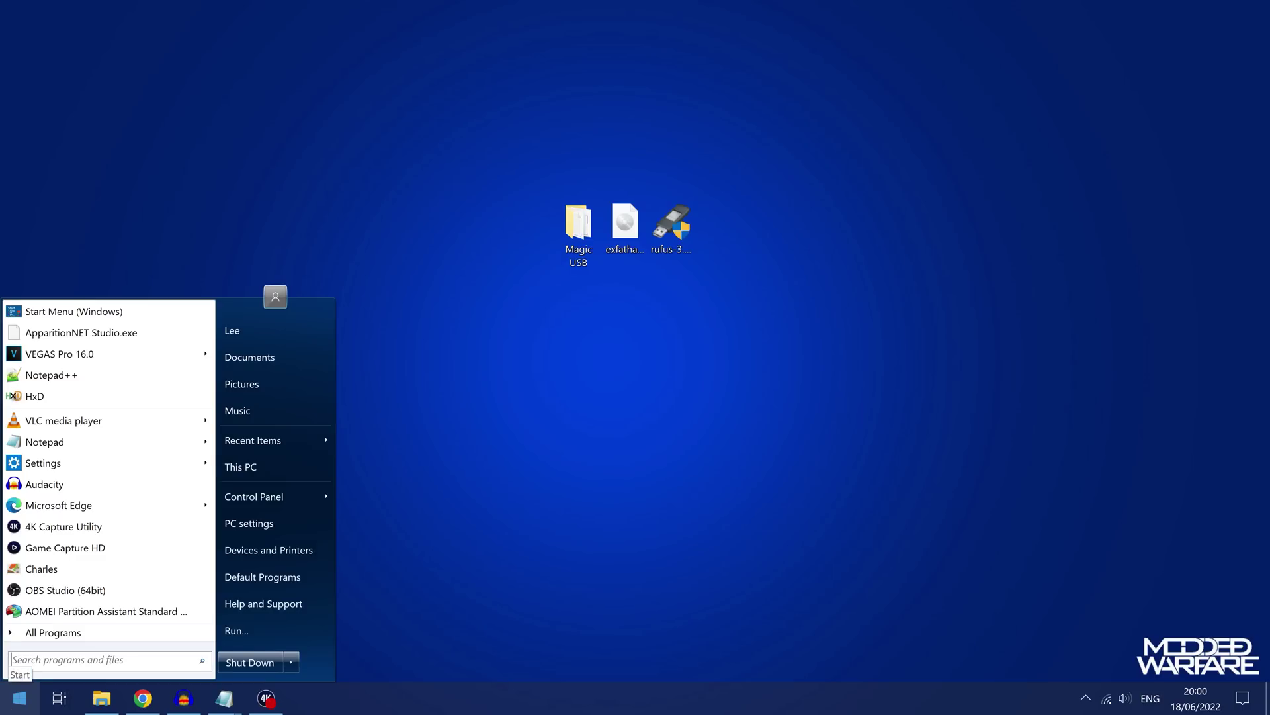
pyautogui.click(109, 312)
pyautogui.press('Escape')
pyautogui.press('super')
pyautogui.write('cmd')
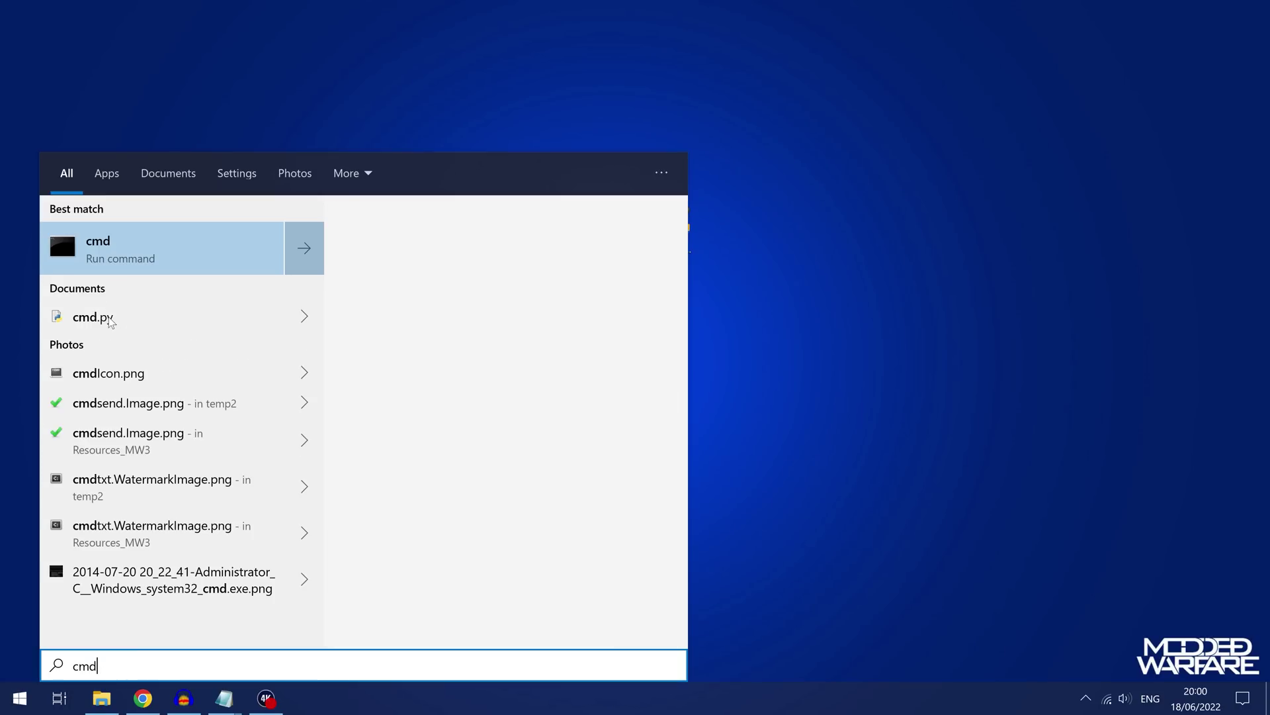
pyautogui.rightClick(158, 253)
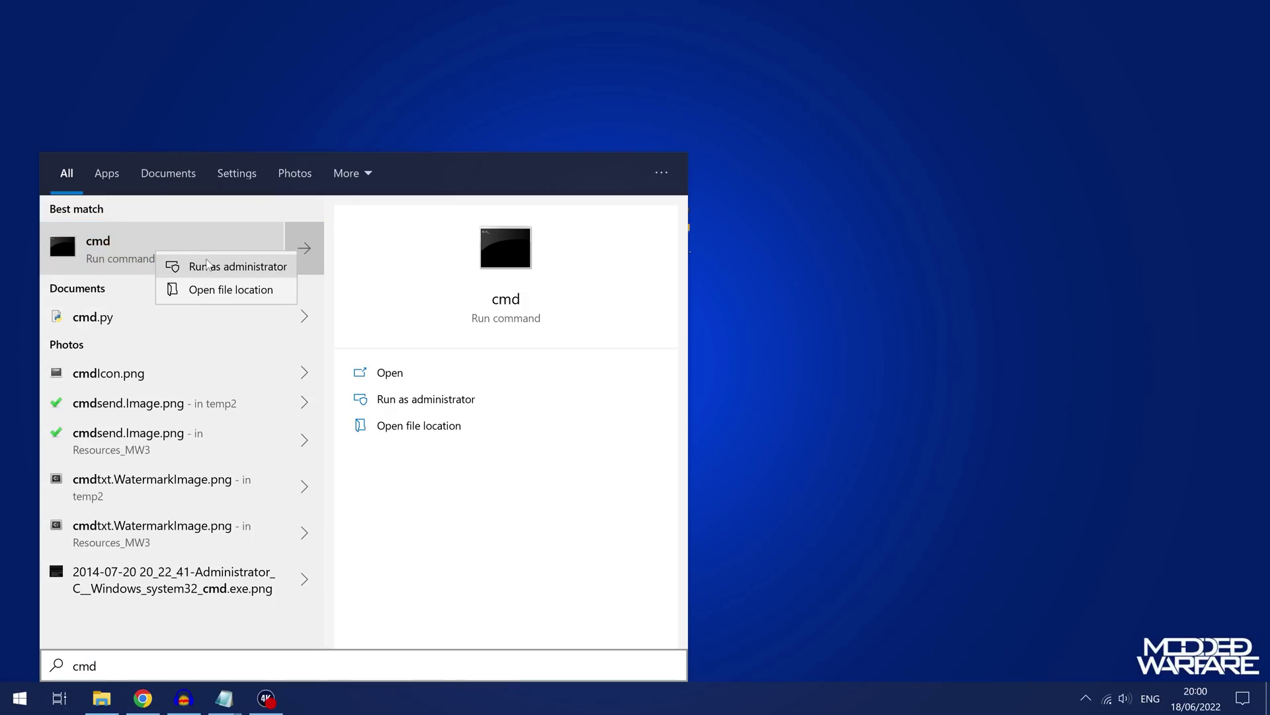
pyautogui.click(209, 265)
pyautogui.moveTo(458, 37); pyautogui.dragTo(662, 144)
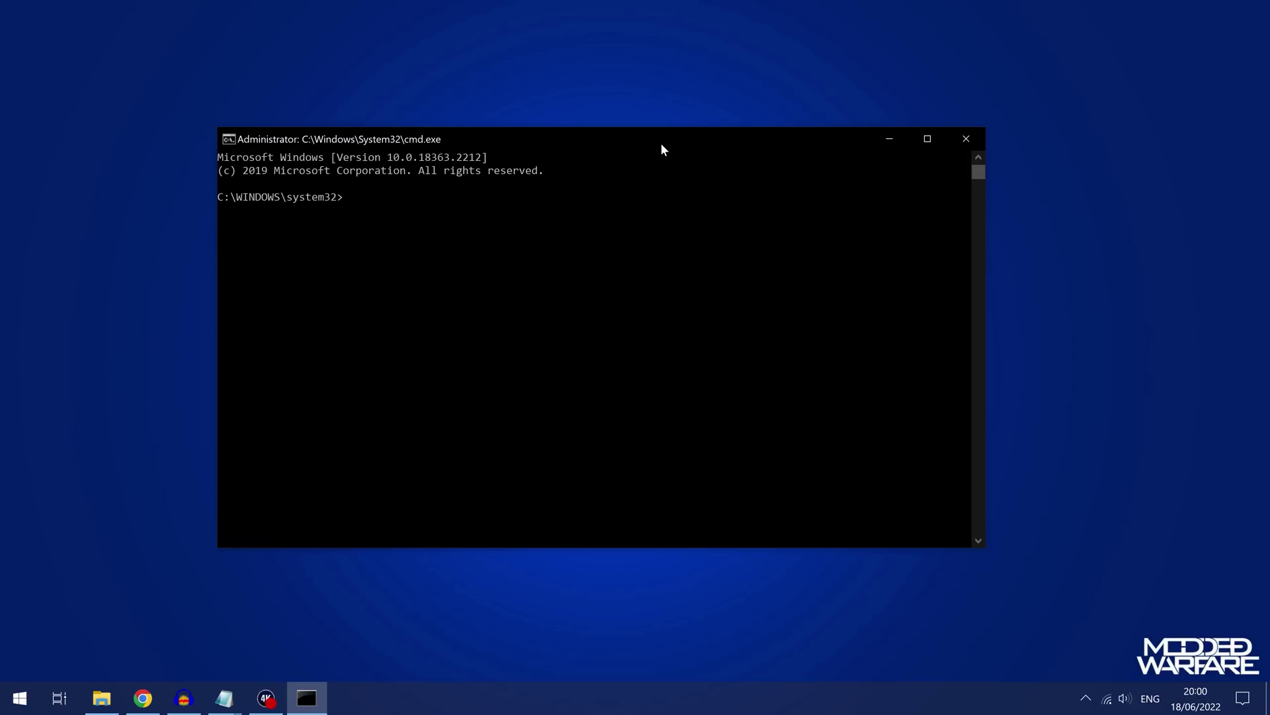
# Run diskmgmt.msc, look up the disk number of the unallocated external drive in Disk Management, and close it
pyautogui.write('diskmgmt.msc')
pyautogui.press('Return')
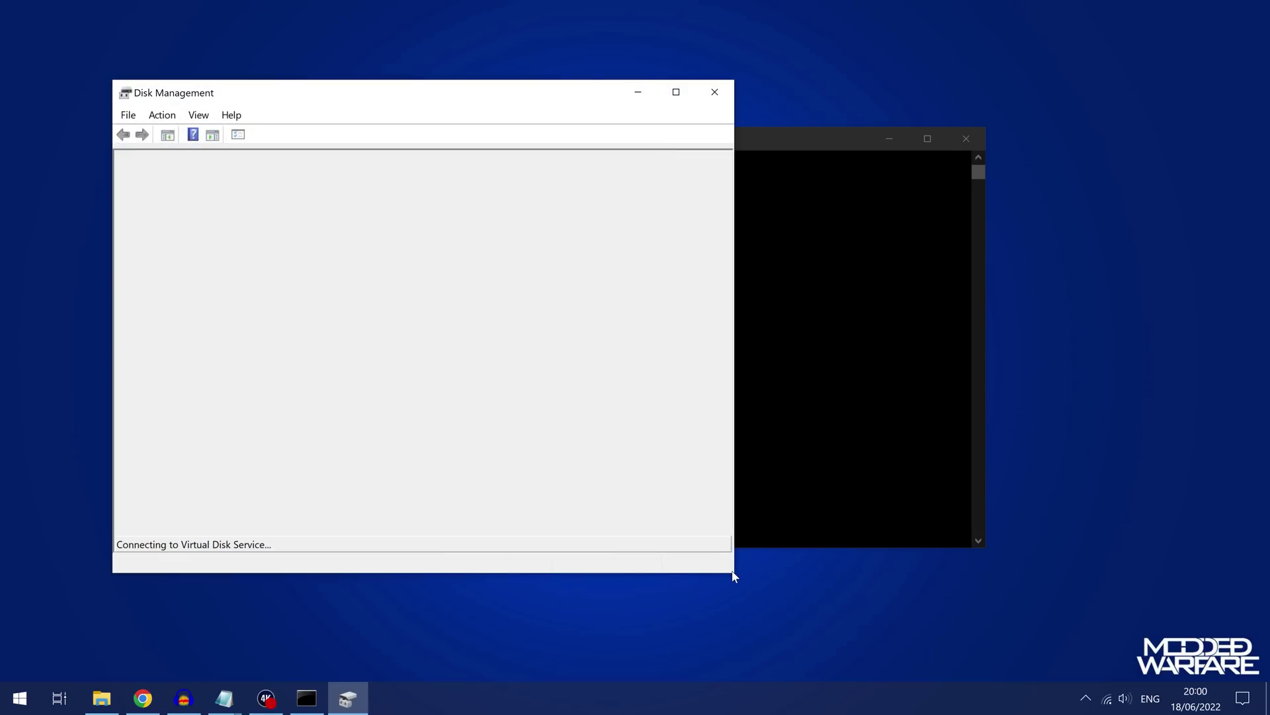
pyautogui.moveTo(732, 575); pyautogui.dragTo(1166, 621)
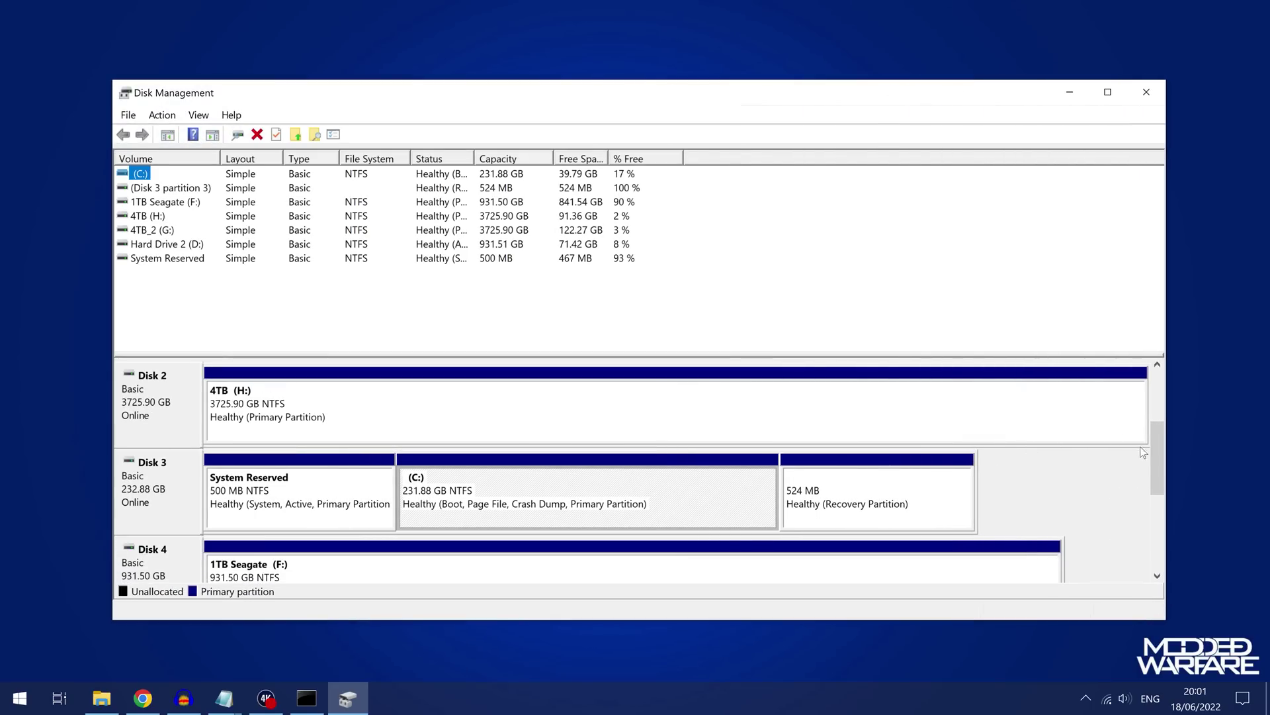
pyautogui.scroll(-5, 1146, 447)
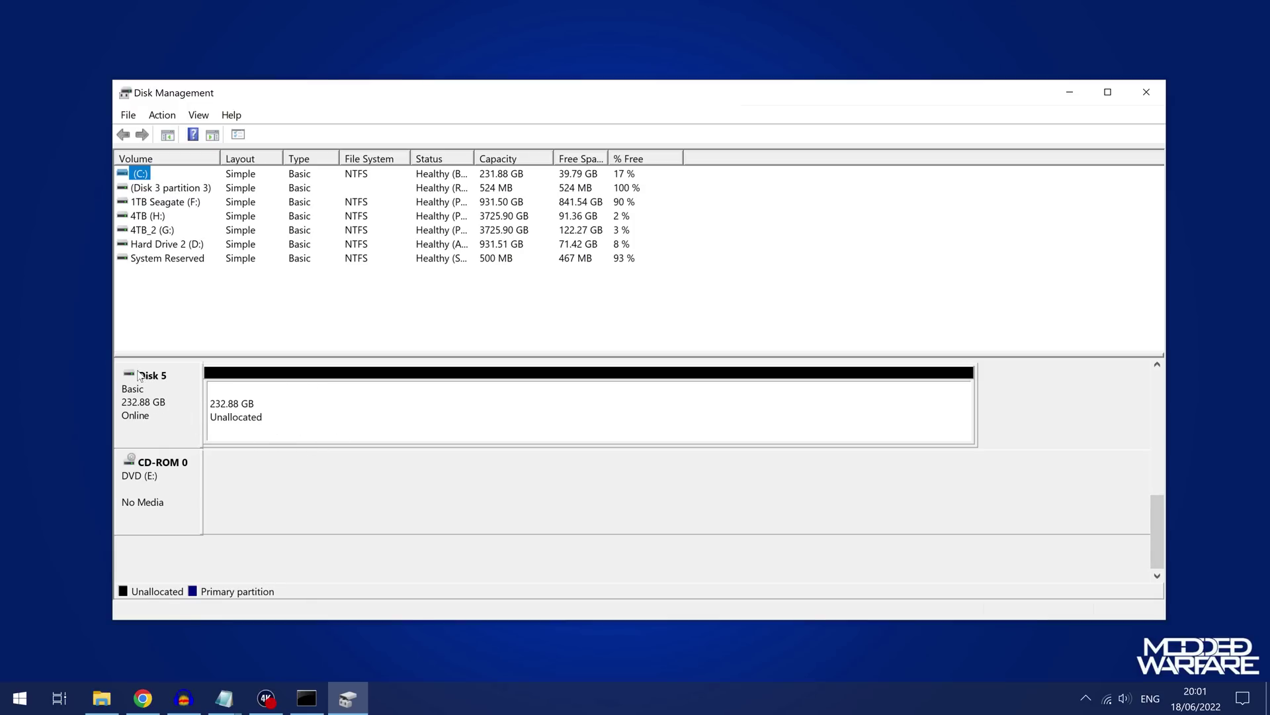
pyautogui.click(1147, 93)
# Start diskpart in the Command Prompt and list all disks
pyautogui.click(516, 277)
pyautogui.click(598, 264)
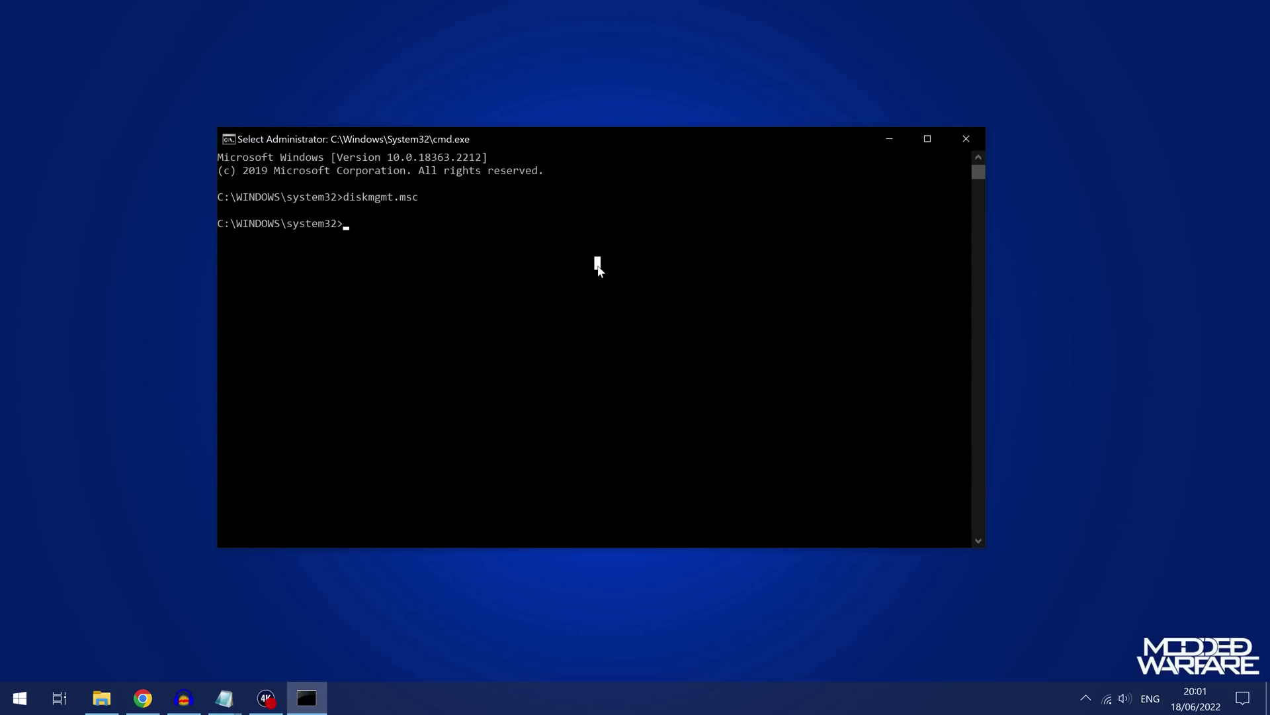
pyautogui.write('diskpart')
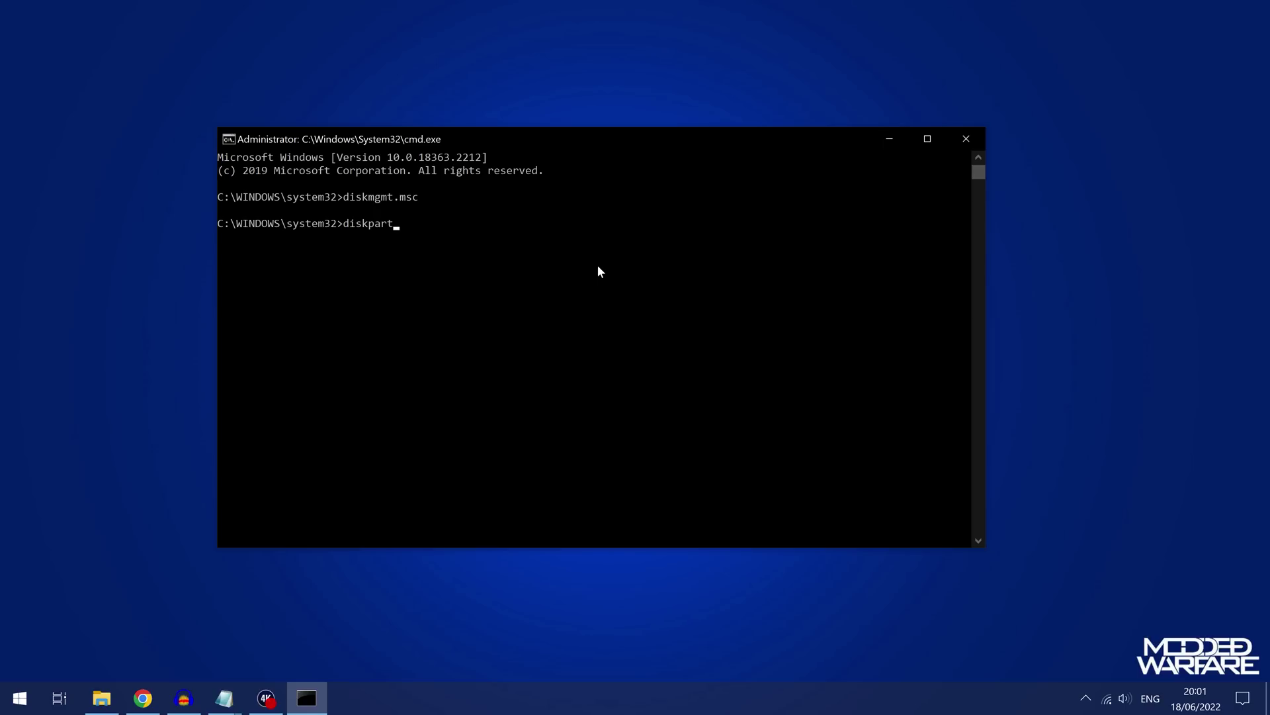
pyautogui.press('Return')
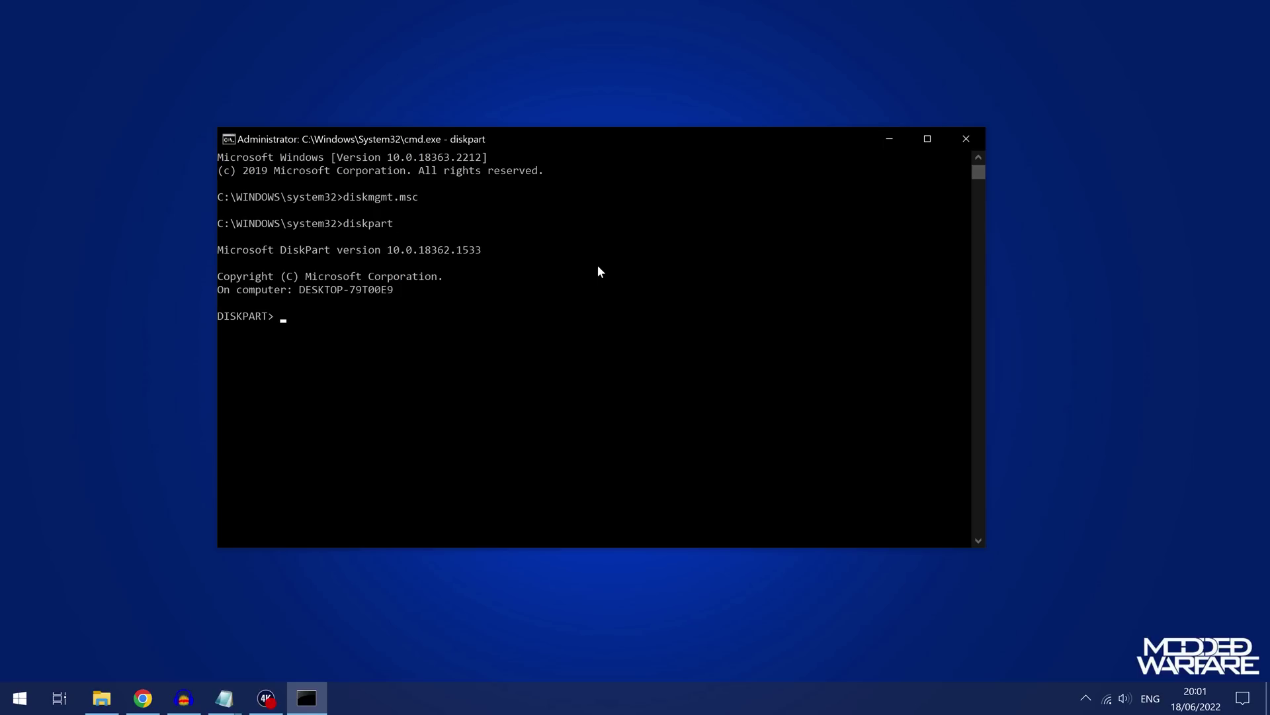
pyautogui.write('list disk')
pyautogui.press('Return')
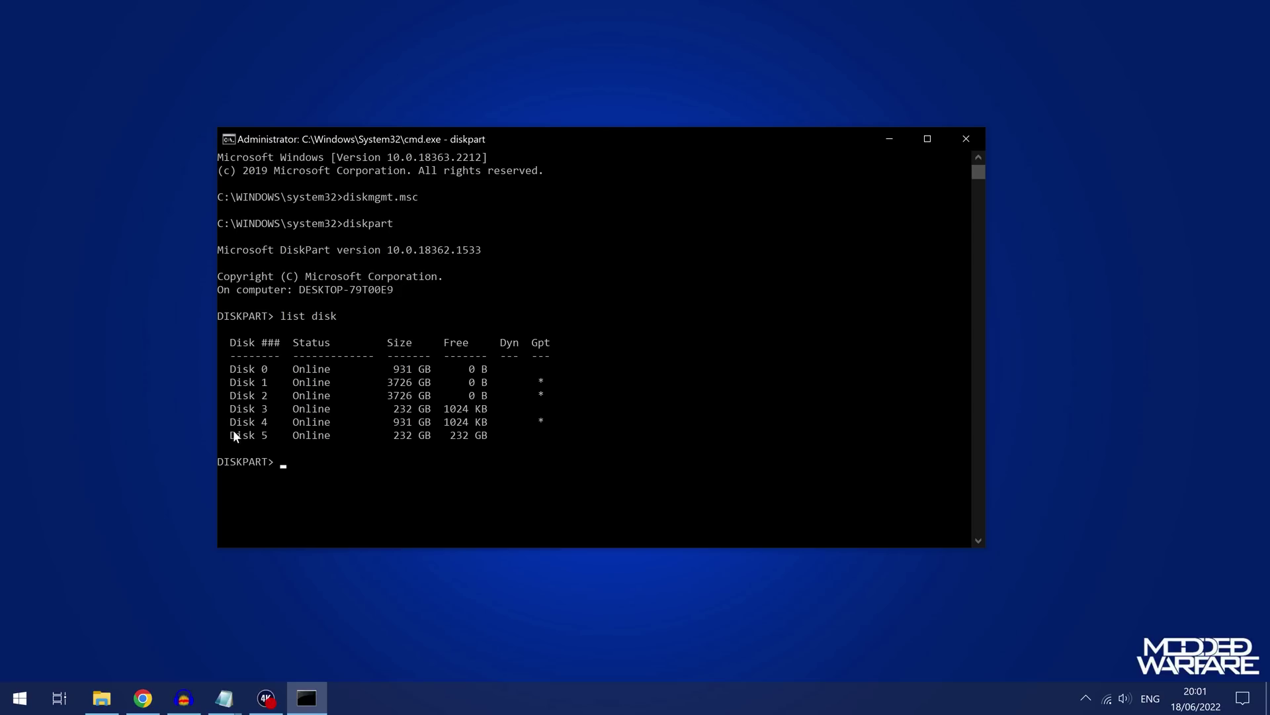
# Select disk 5 in DiskPart and clean it
pyautogui.moveTo(232, 431); pyautogui.dragTo(275, 434)
pyautogui.click(327, 463)
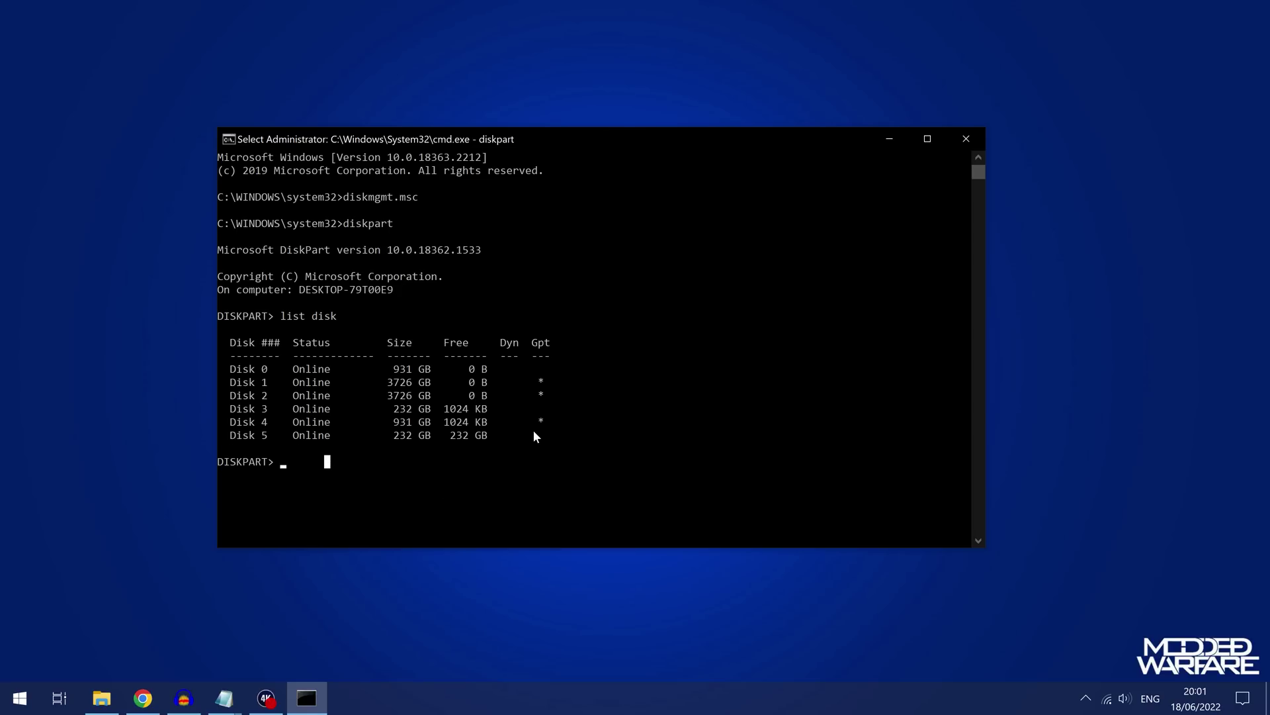
pyautogui.write('select')
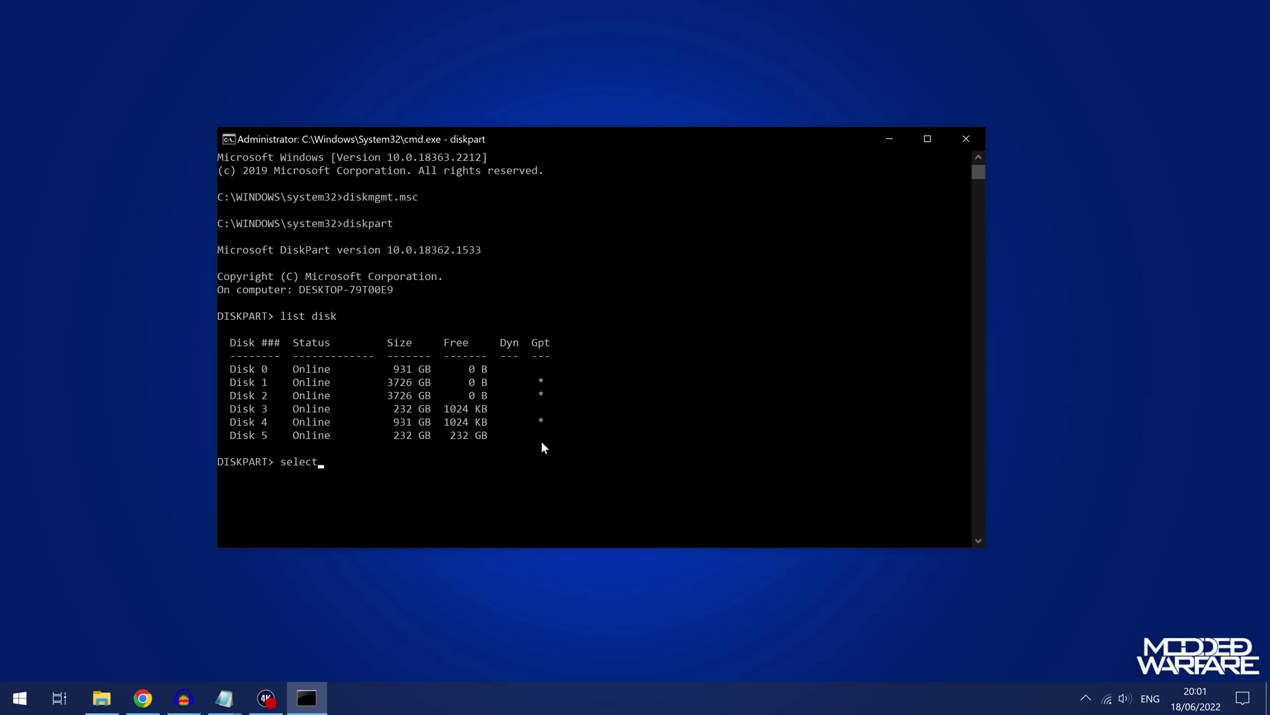
pyautogui.write(' disk 5')
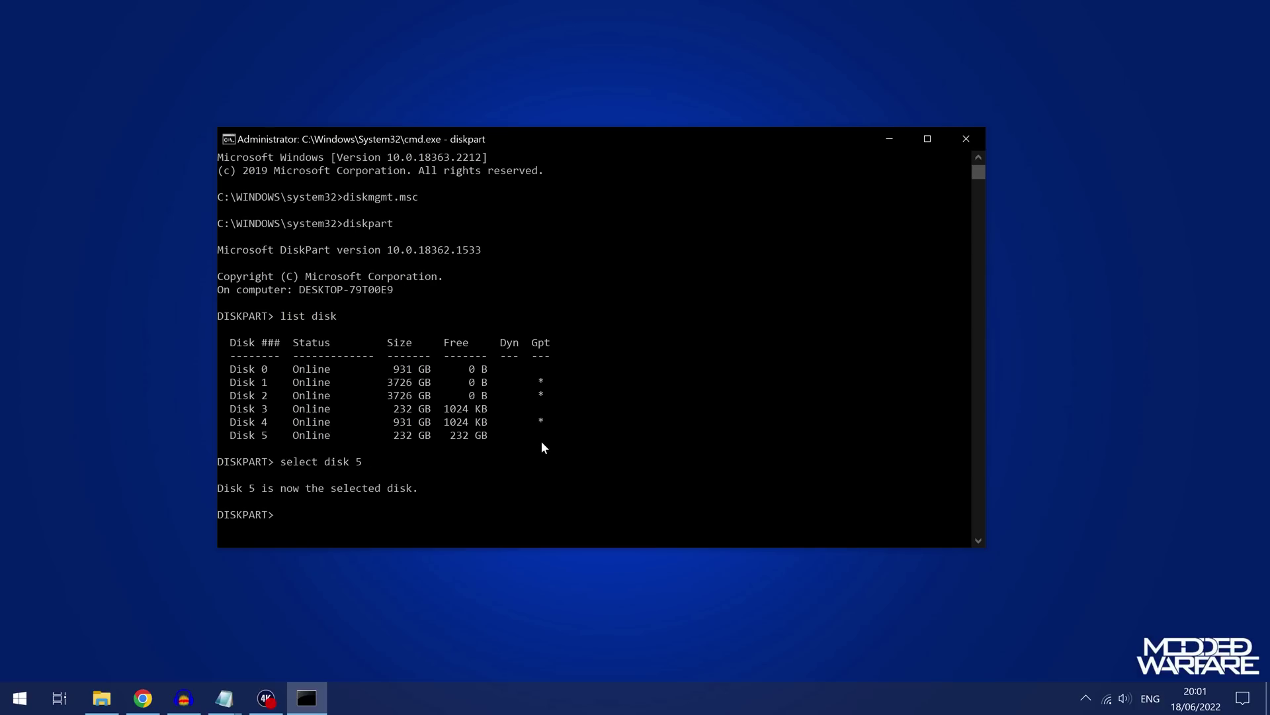
pyautogui.write('clean')
pyautogui.press('Return')
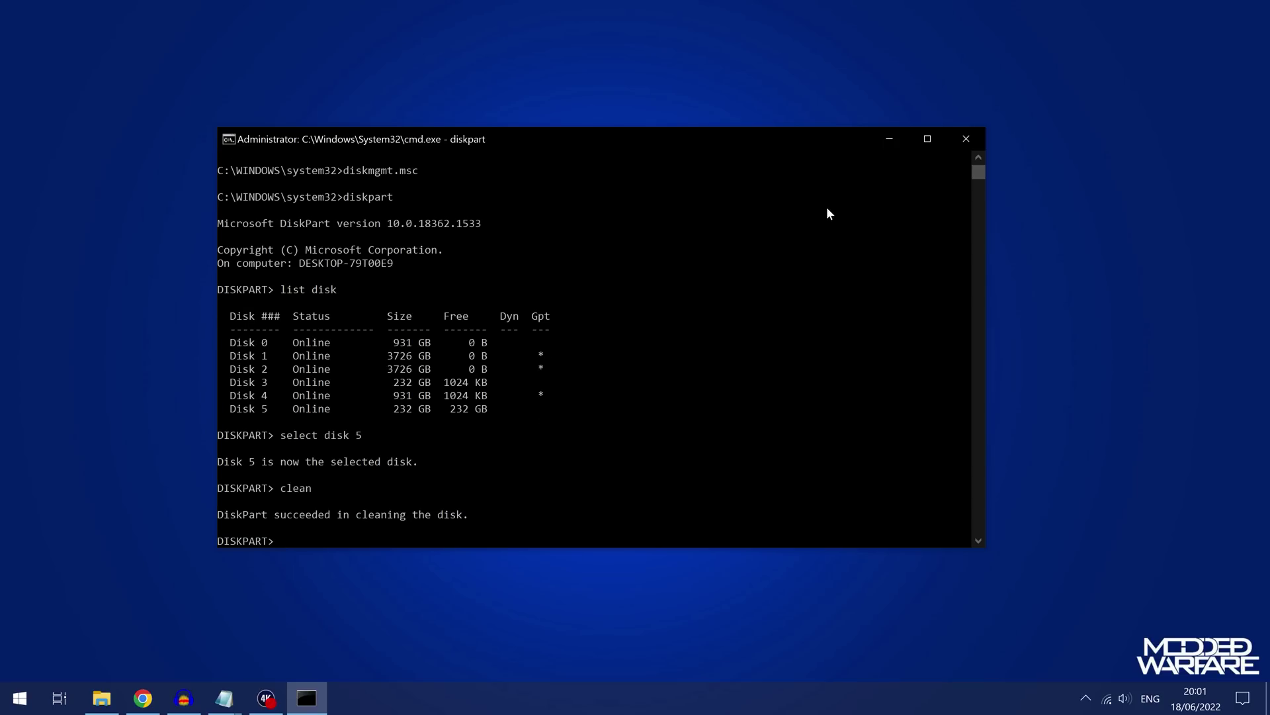
# Exit DiskPart and close the Command Prompt window
pyautogui.write('exit')
pyautogui.press('Return')
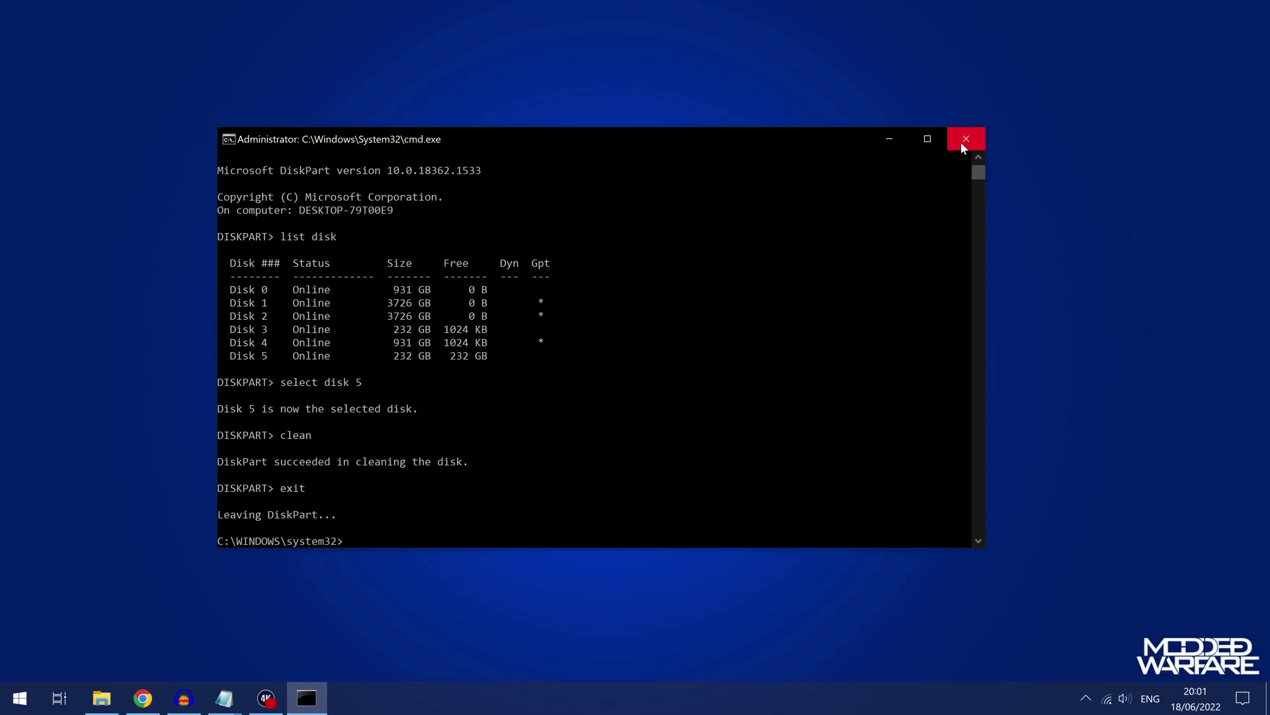
pyautogui.click(965, 139)
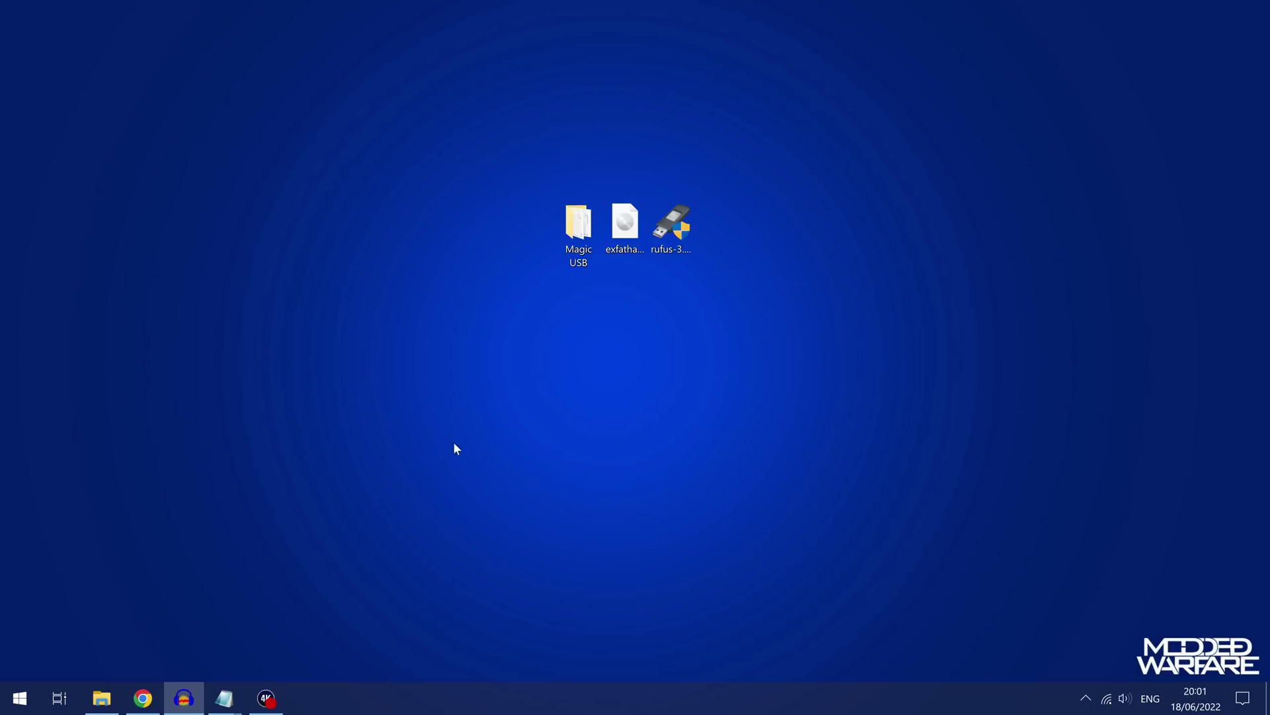
pyautogui.moveTo(488, 419); pyautogui.dragTo(702, 192)
pyautogui.click(916, 315)
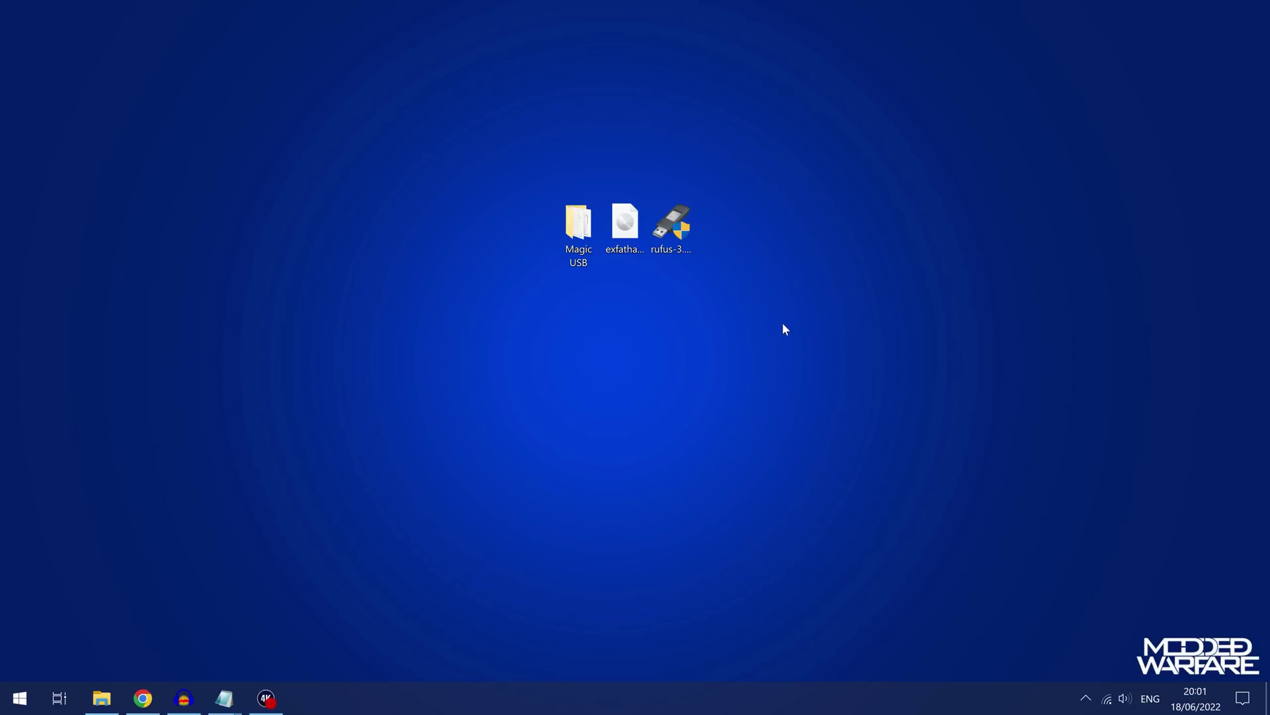
# Switch to Chrome and examine exfathax_pico.img in the pOOBs4 GitHub repository and the Rufus 3.18 download links on rufus.ie
pyautogui.click(147, 699)
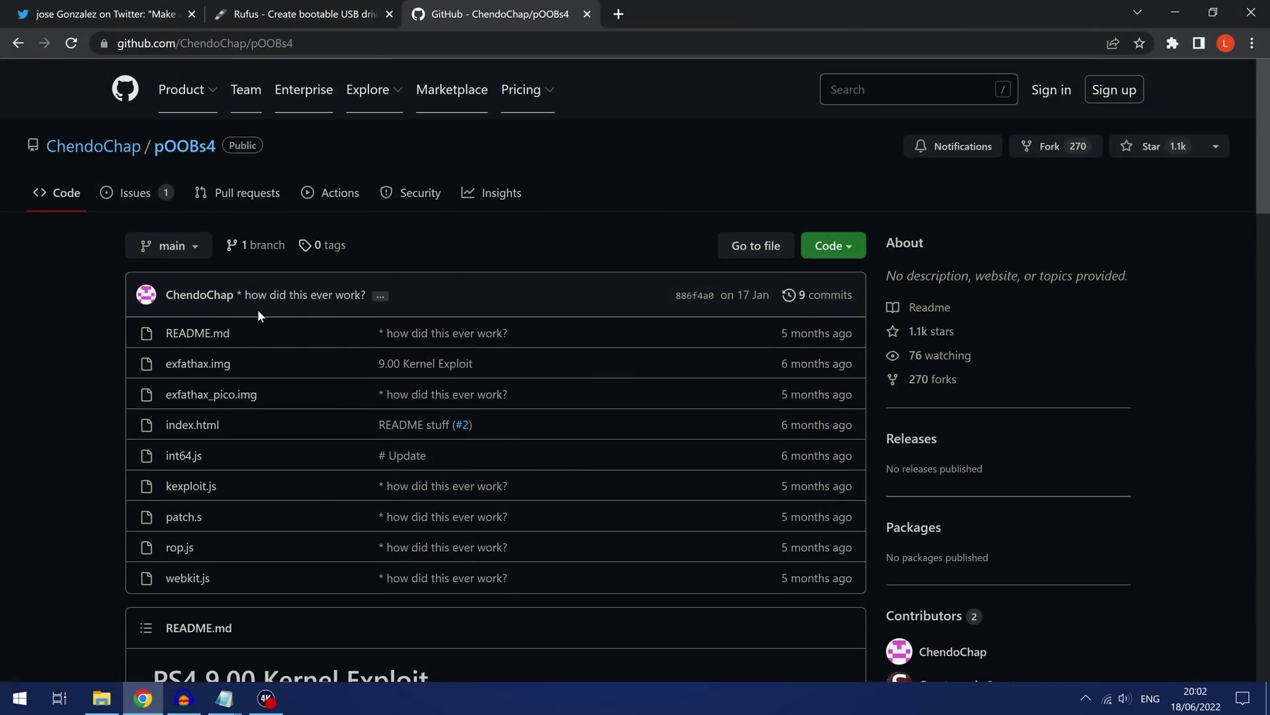
pyautogui.scroll(-2, 277, 332)
pyautogui.scroll(2, 252, 371)
pyautogui.moveTo(260, 391); pyautogui.dragTo(166, 395)
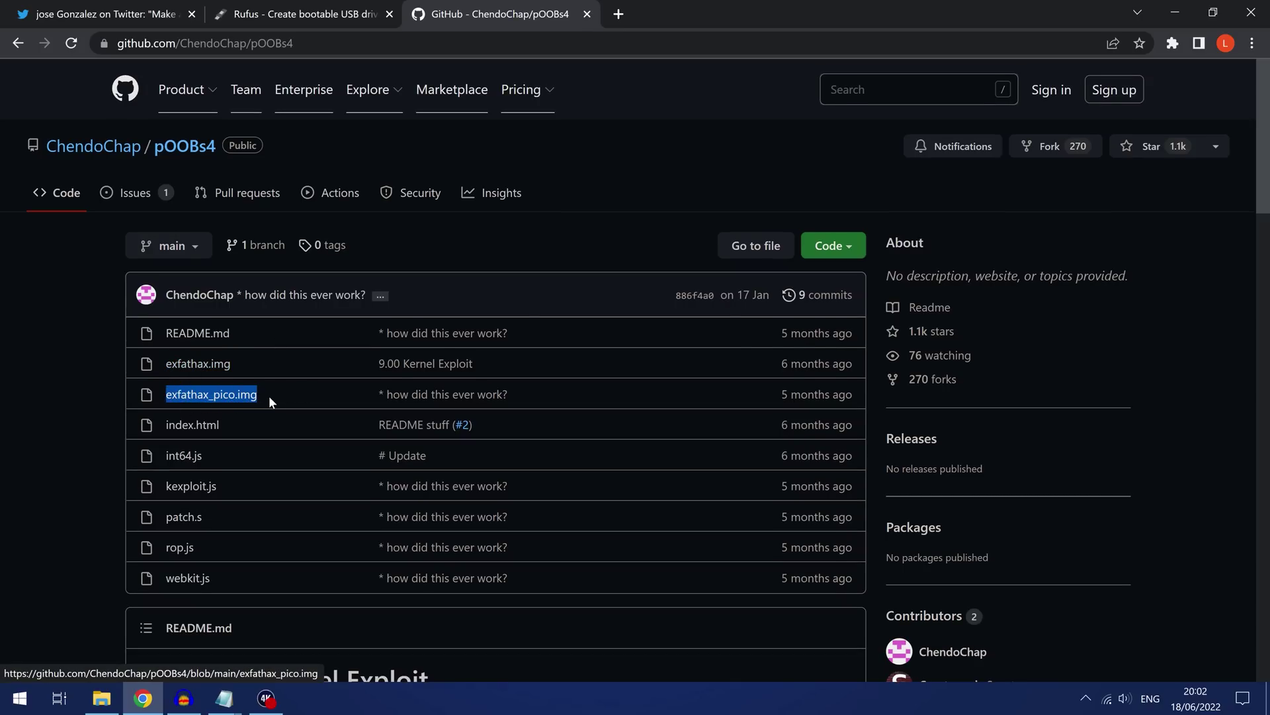
pyautogui.click(307, 399)
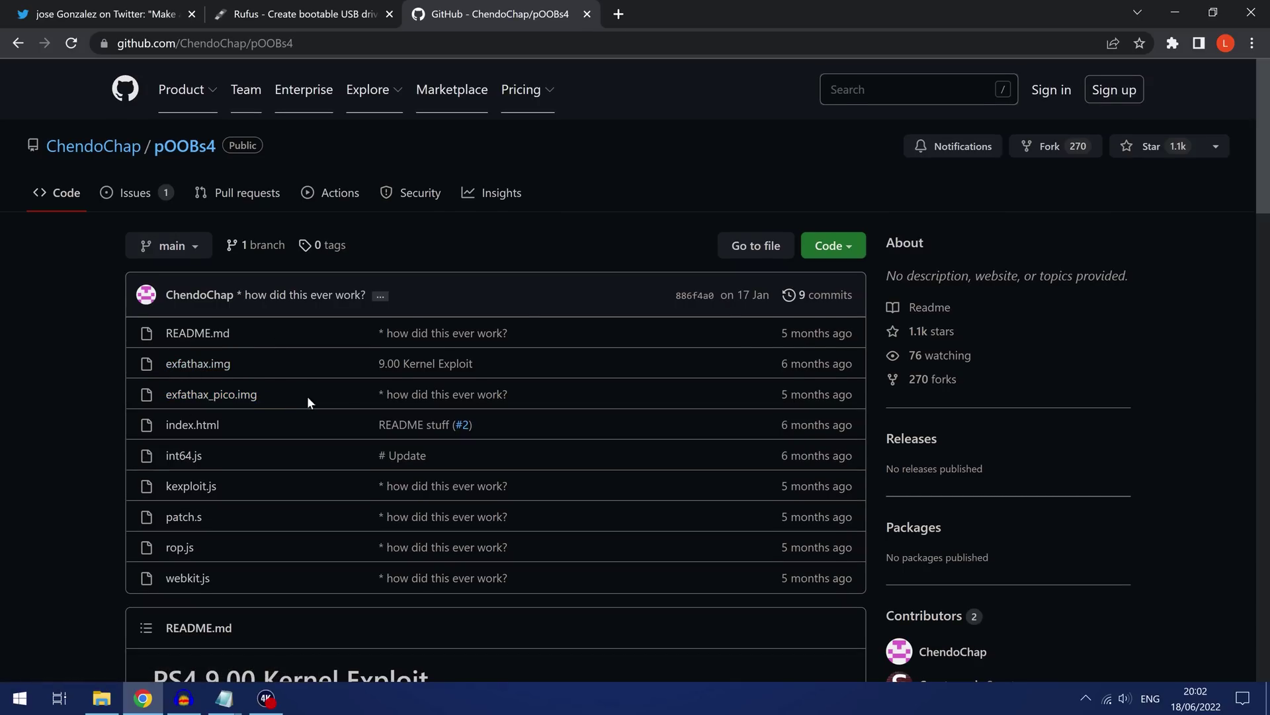
pyautogui.click(343, 16)
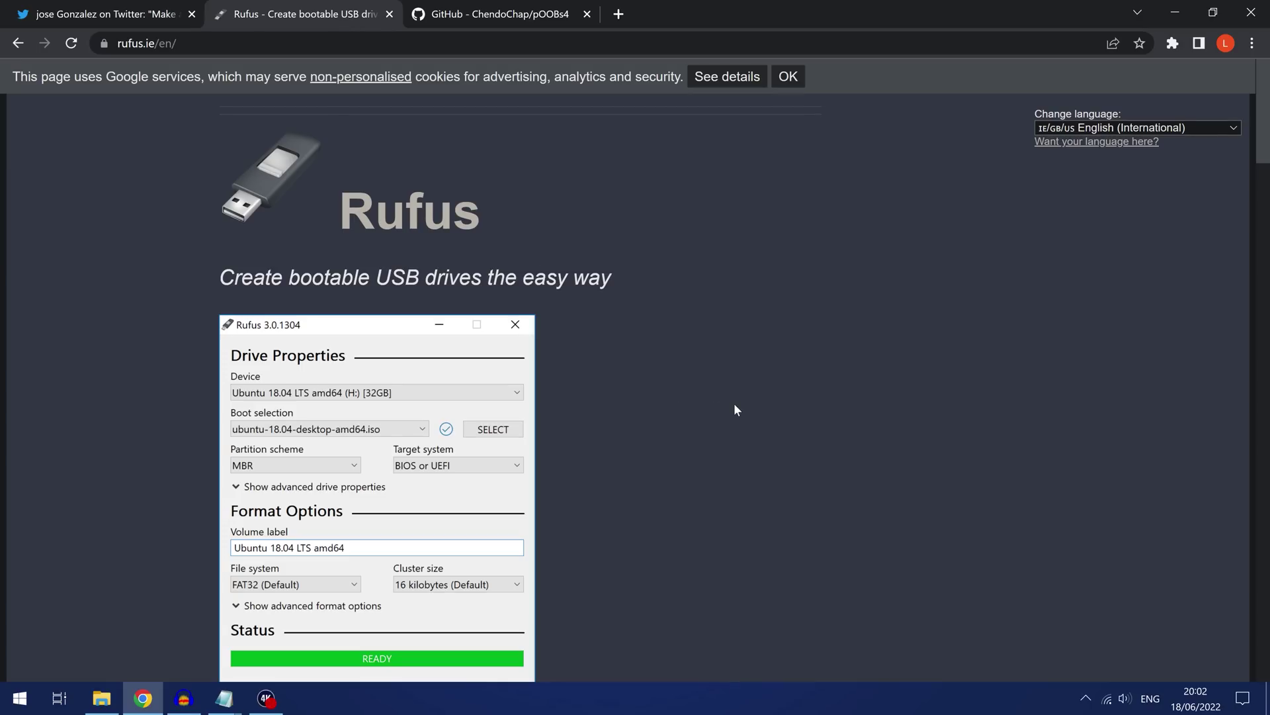
pyautogui.scroll(-9, 733, 410)
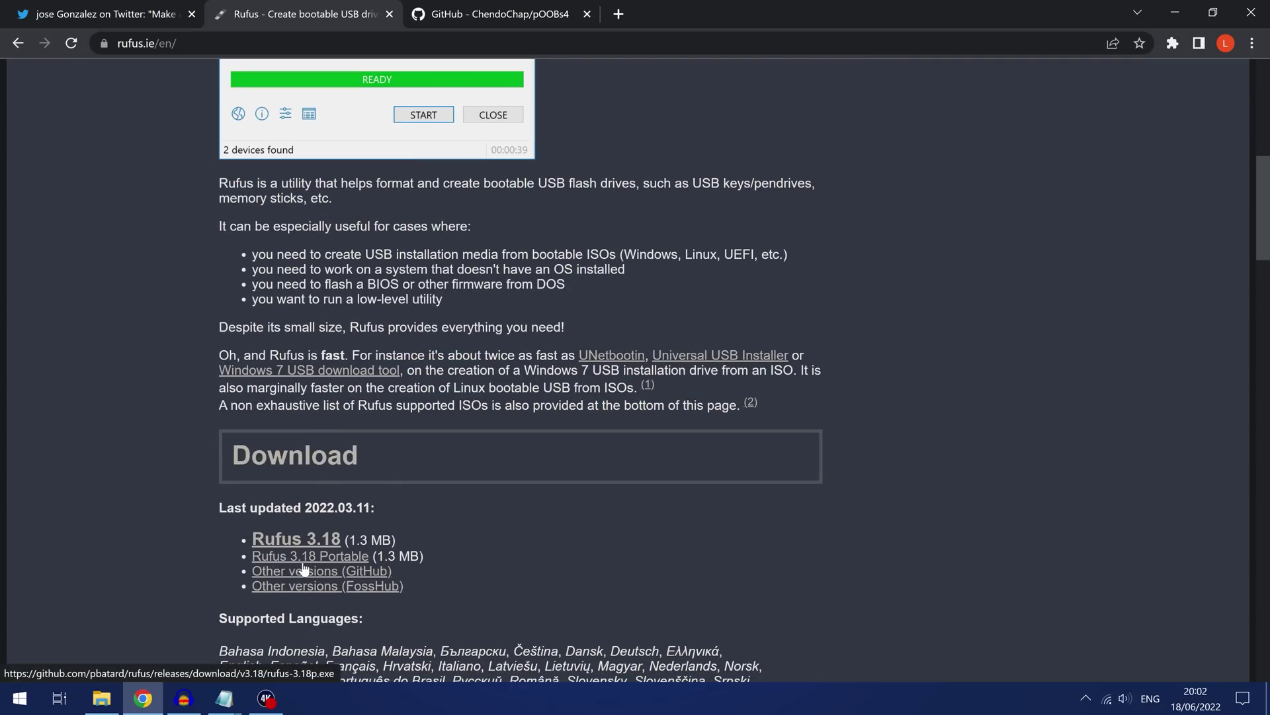
# Download the Magic USB archive from the MediaFire link in the open tweet
pyautogui.click(136, 13)
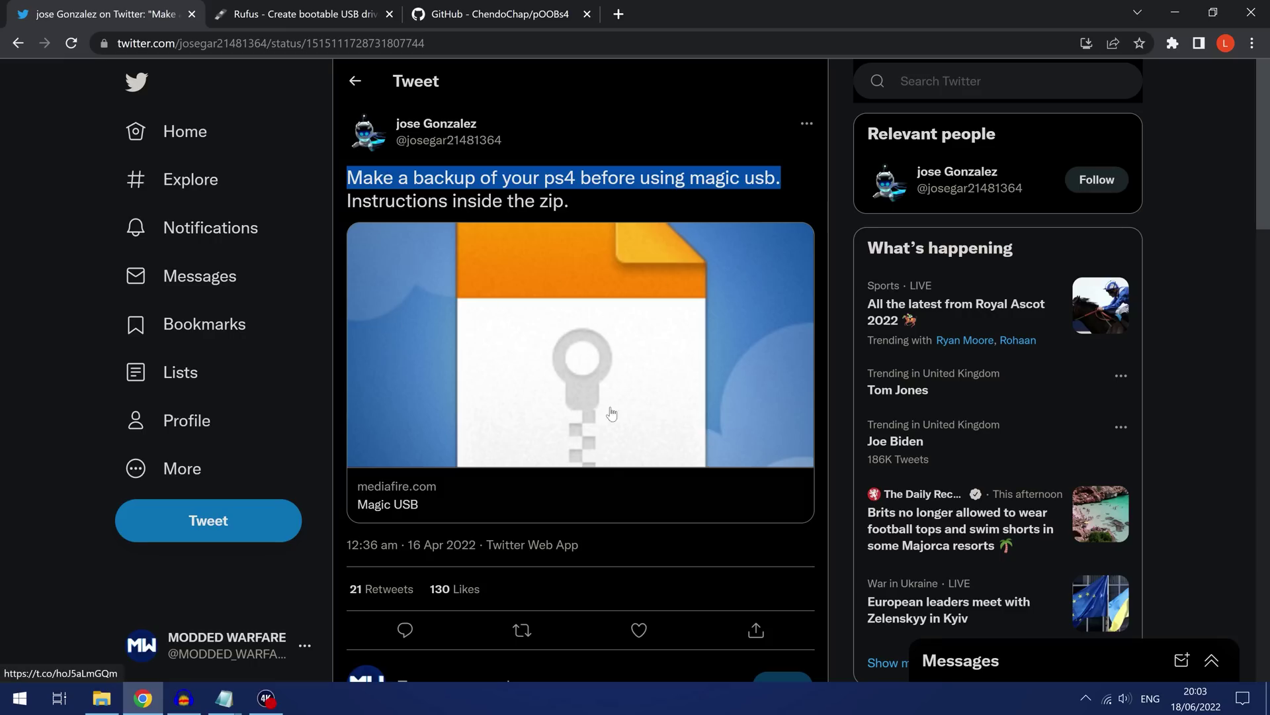
pyautogui.click(574, 360)
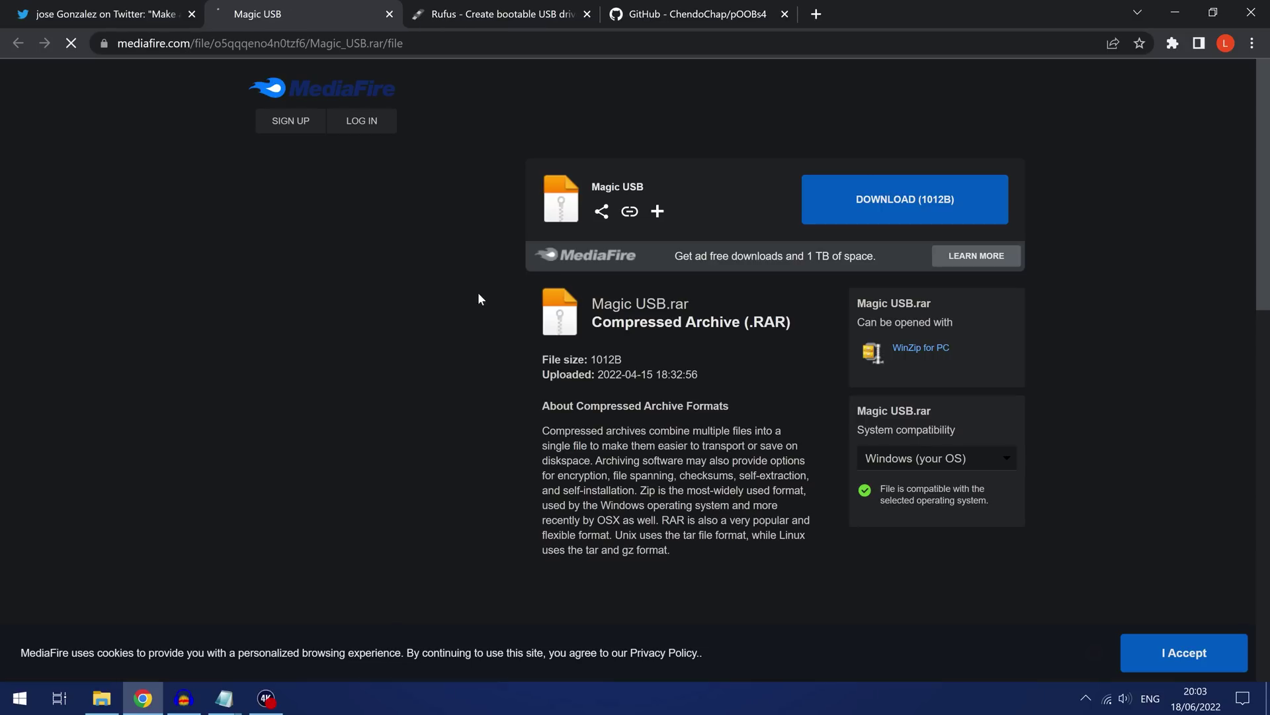
pyautogui.click(898, 209)
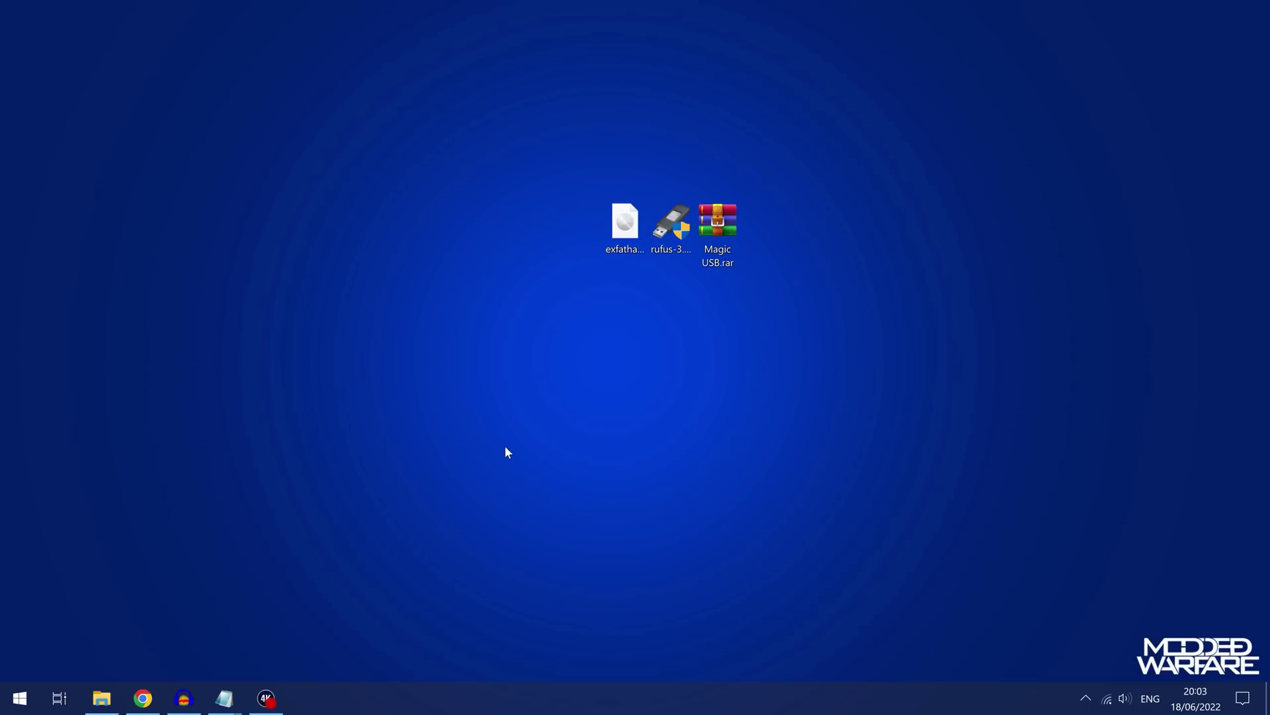
# Extract the Magic USB folder from Magic USB.rar to the desktop and place it beside the exfathax image file
pyautogui.doubleClick(727, 233)
pyautogui.click(951, 84)
pyautogui.click(430, 293)
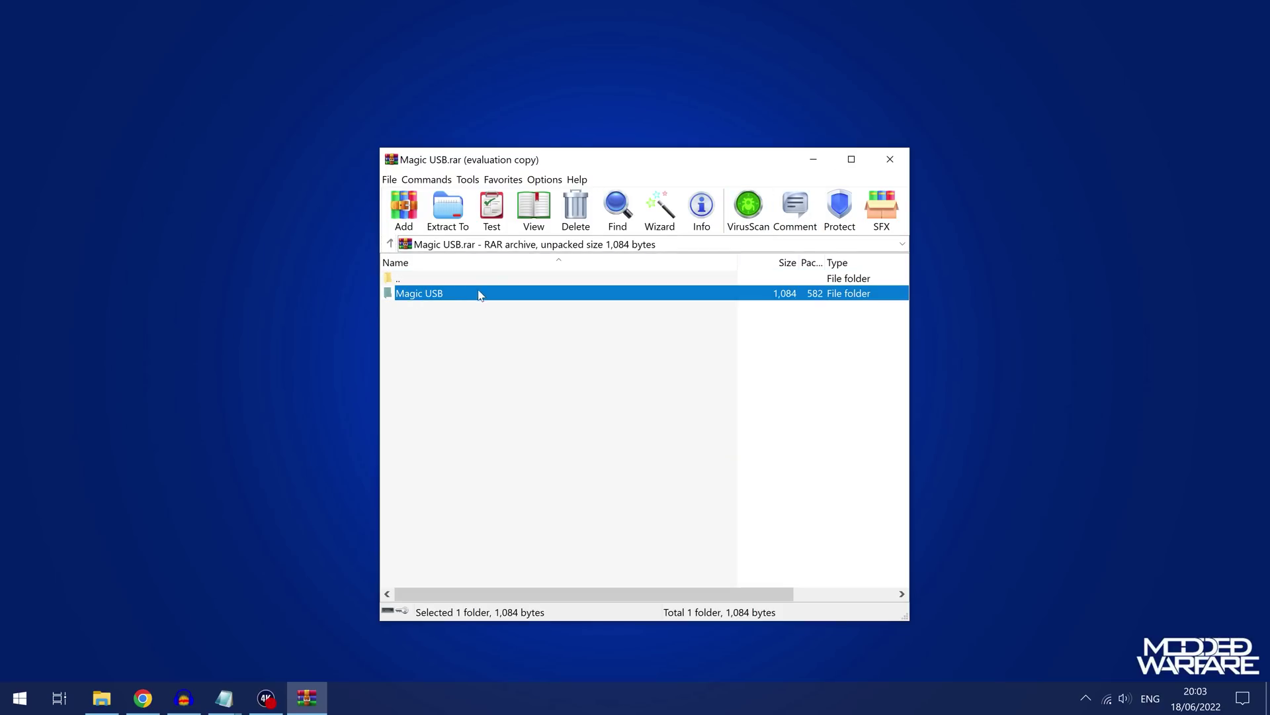
pyautogui.click(301, 219)
pyautogui.click(890, 158)
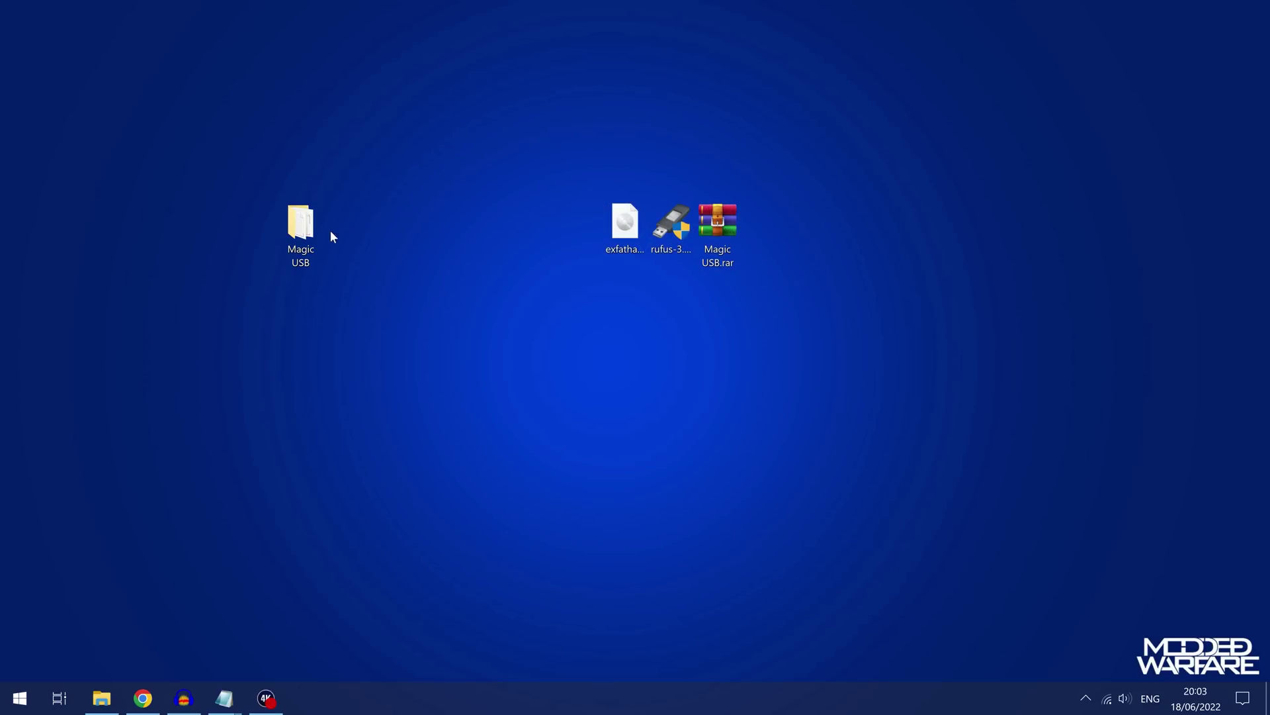
pyautogui.moveTo(310, 242); pyautogui.dragTo(583, 246)
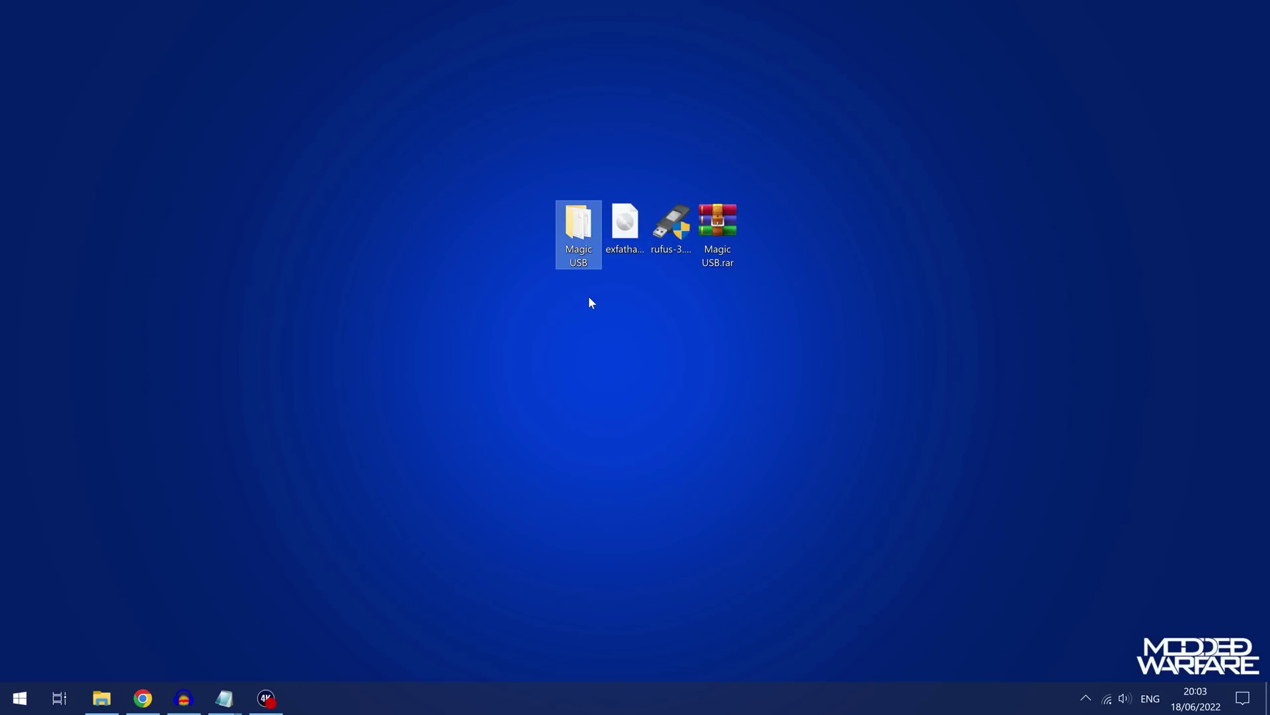
# Run rufus-3.18.exe as administrator and enable listing of USB hard drives
pyautogui.click(677, 228)
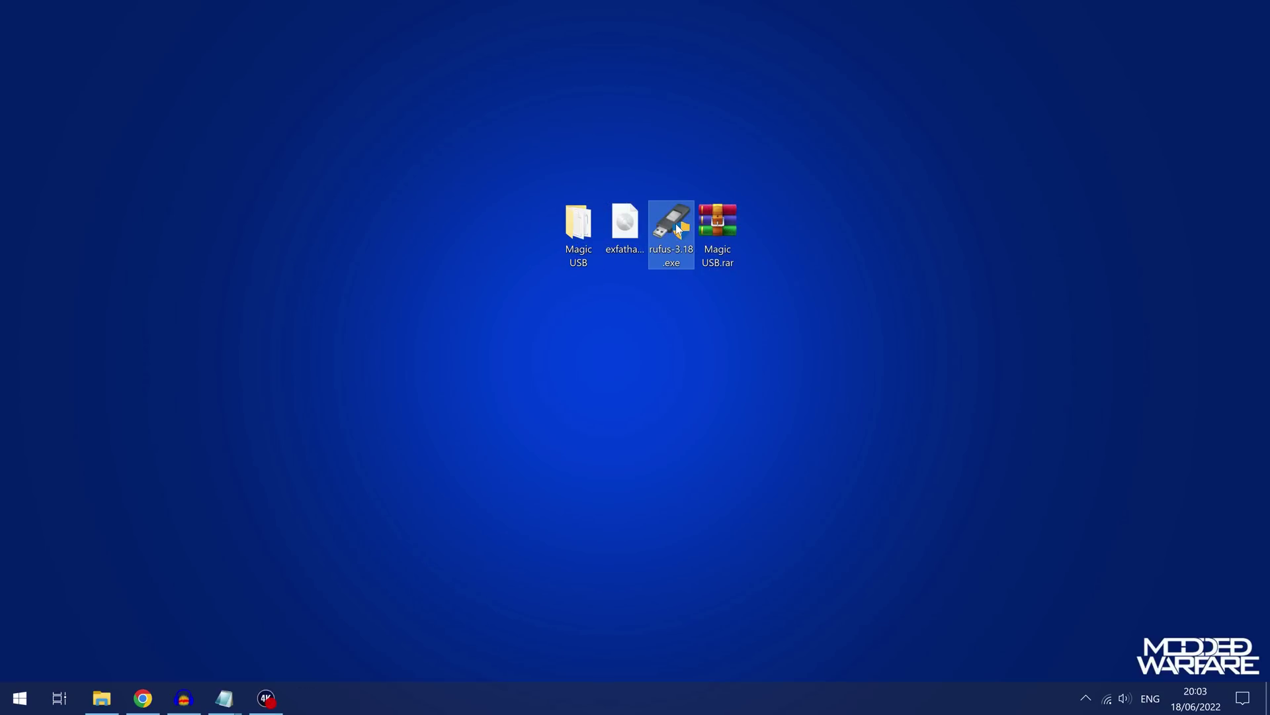
pyautogui.rightClick(676, 228)
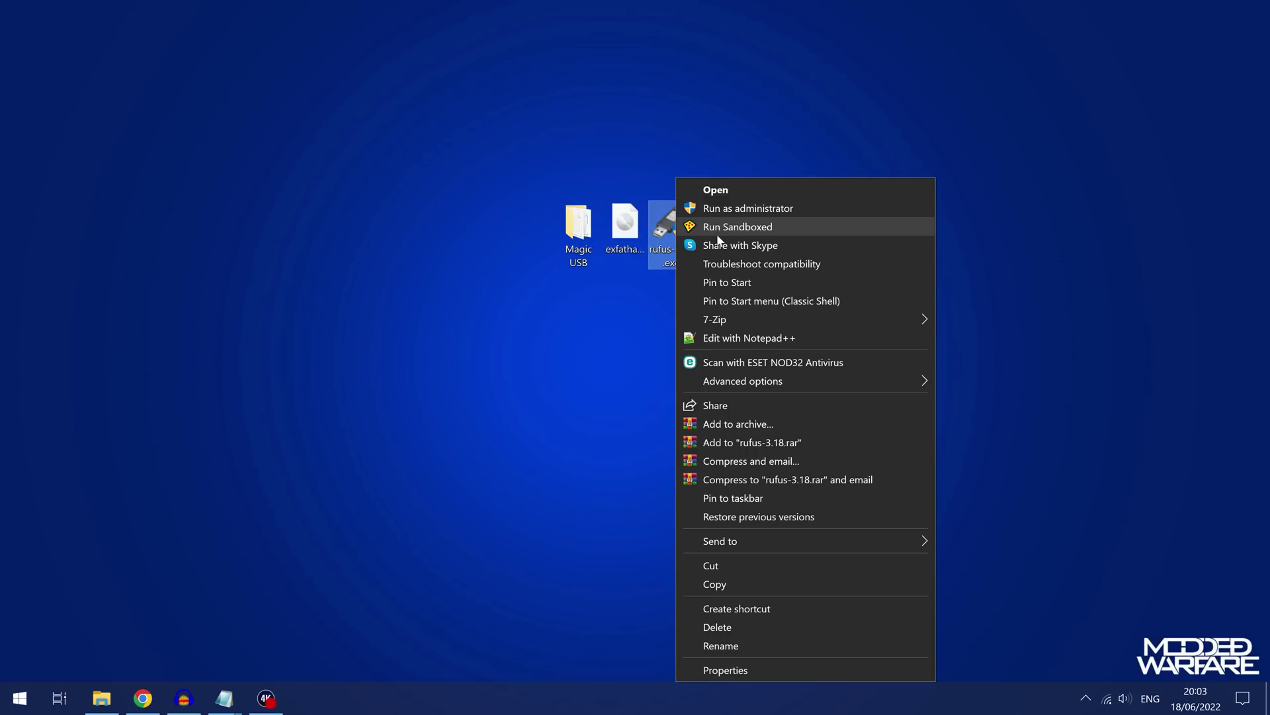
pyautogui.click(761, 209)
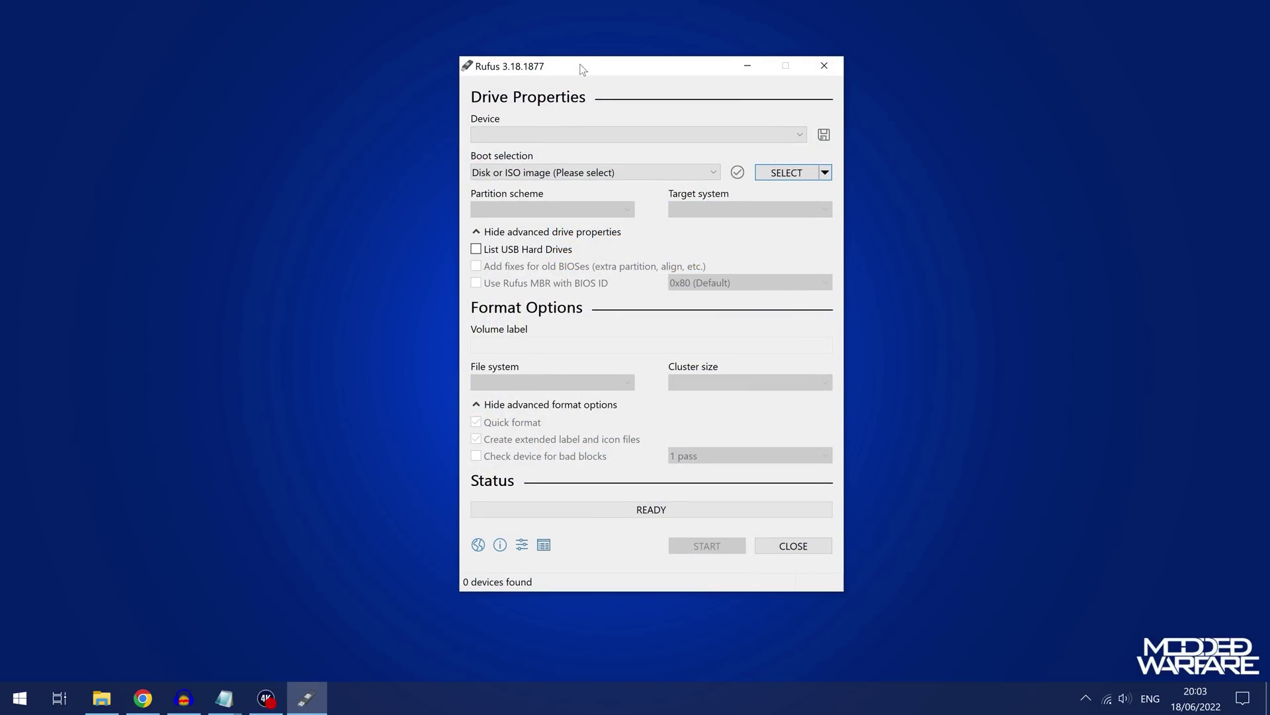
pyautogui.click(510, 255)
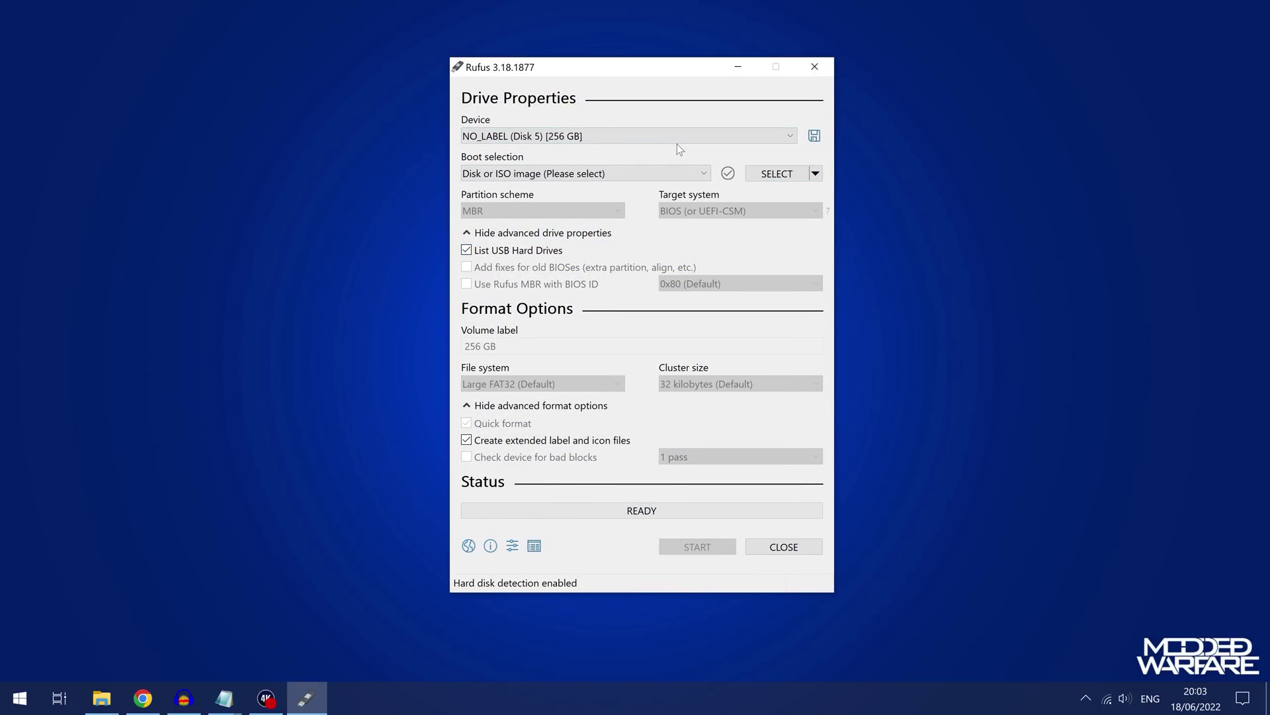
# Select the 256 GB NO_LABEL (Disk 5) device and load exfathax_pico.img from the desktop as the boot image
pyautogui.click(578, 134)
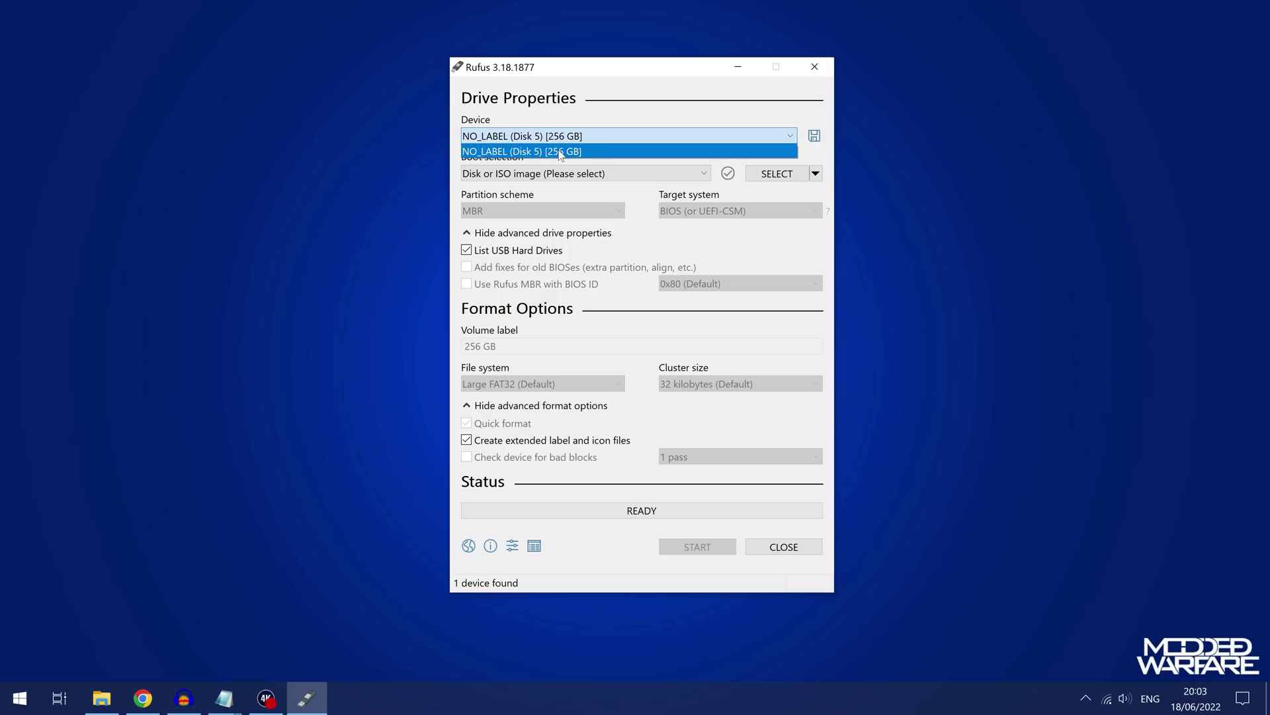
pyautogui.click(560, 153)
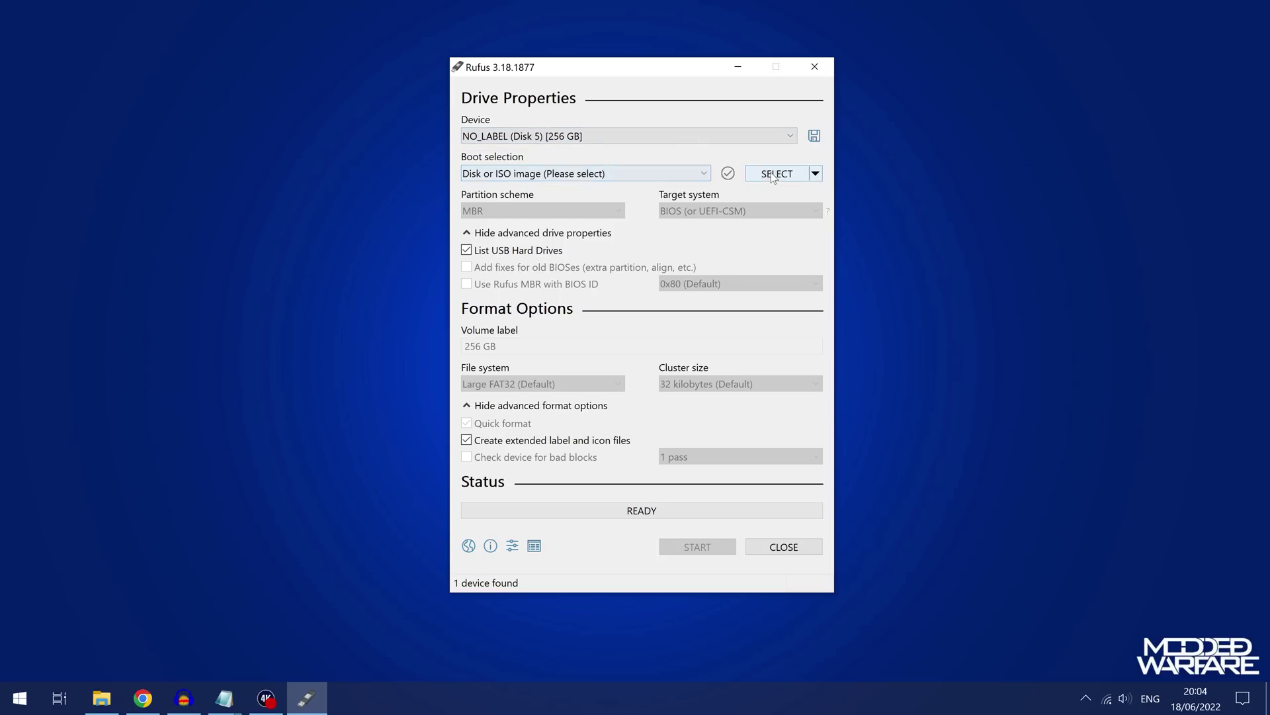
pyautogui.moveTo(684, 58); pyautogui.dragTo(688, 94)
pyautogui.click(809, 205)
pyautogui.click(510, 267)
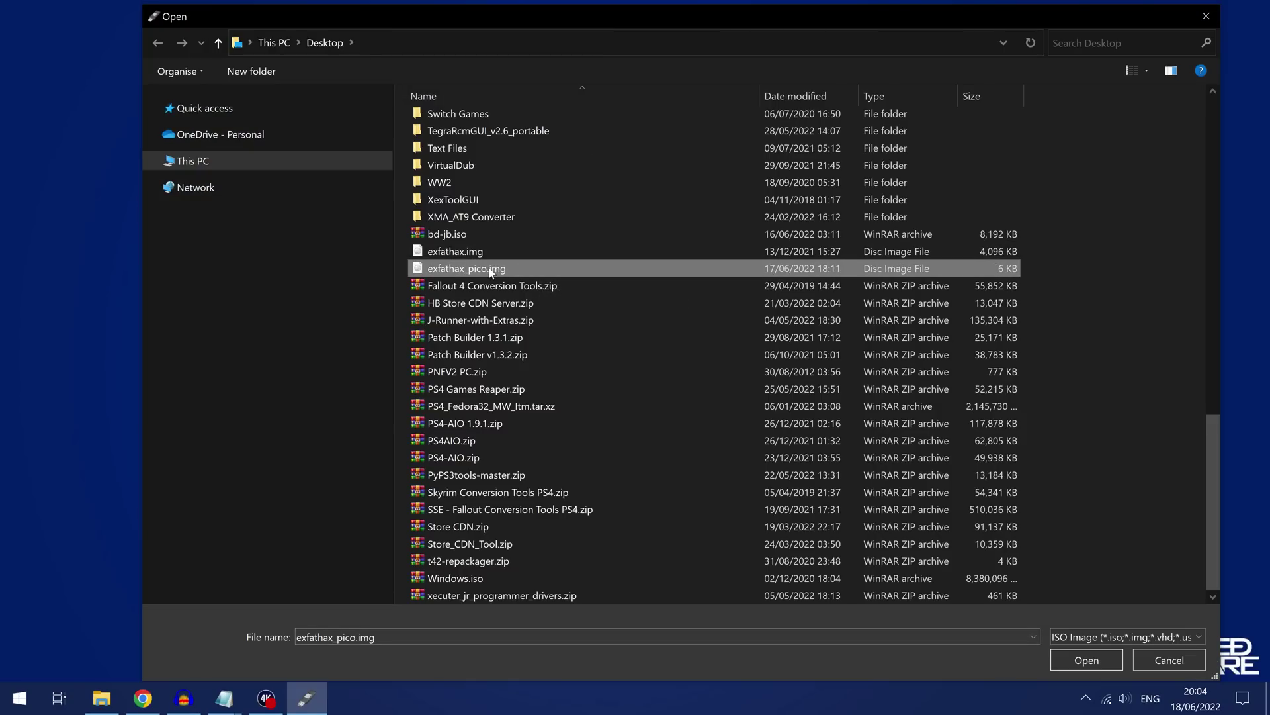
pyautogui.click(1077, 661)
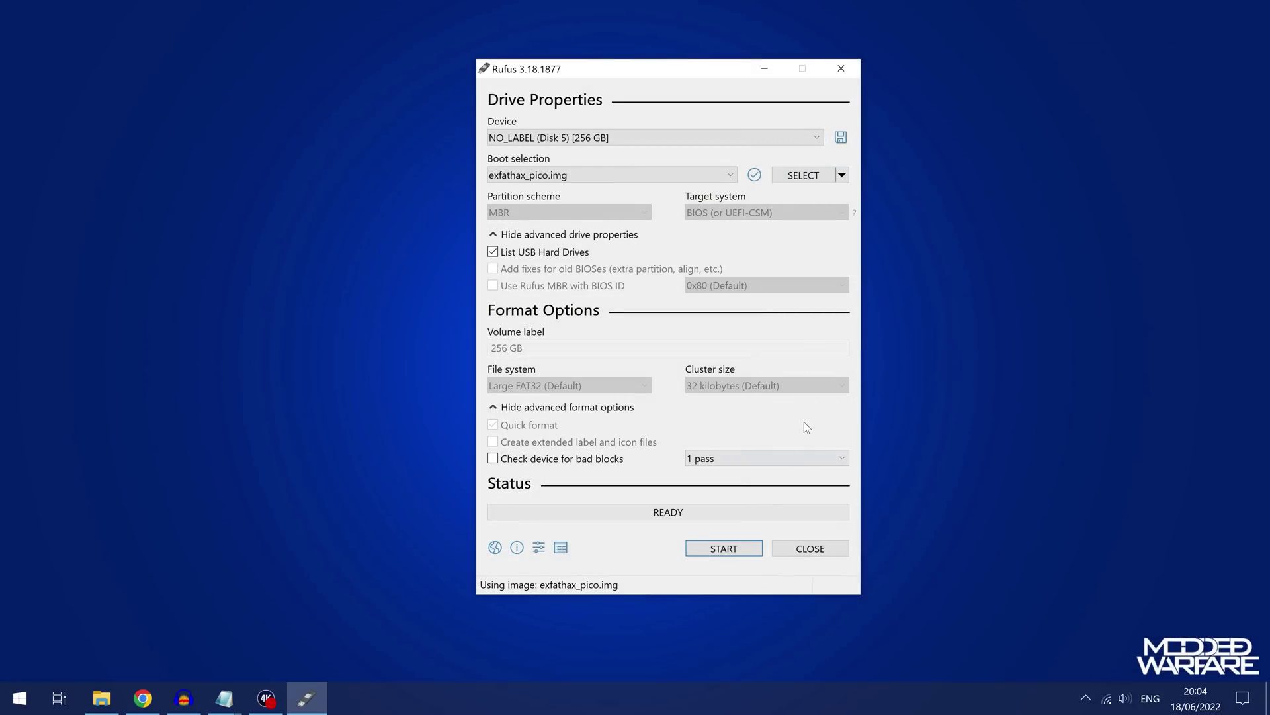
# Write exfathax_pico.img to the selected drive, accept the data-loss warning, and close Rufus
pyautogui.click(747, 549)
pyautogui.click(686, 409)
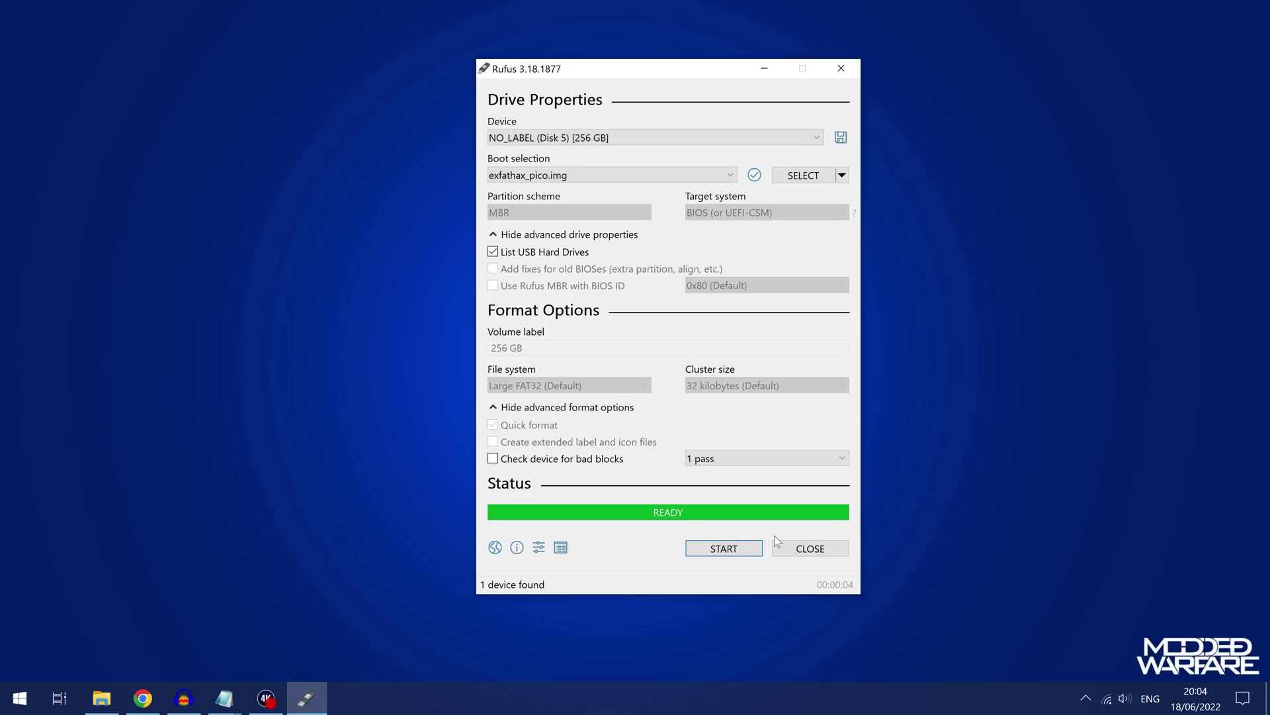
pyautogui.click(813, 552)
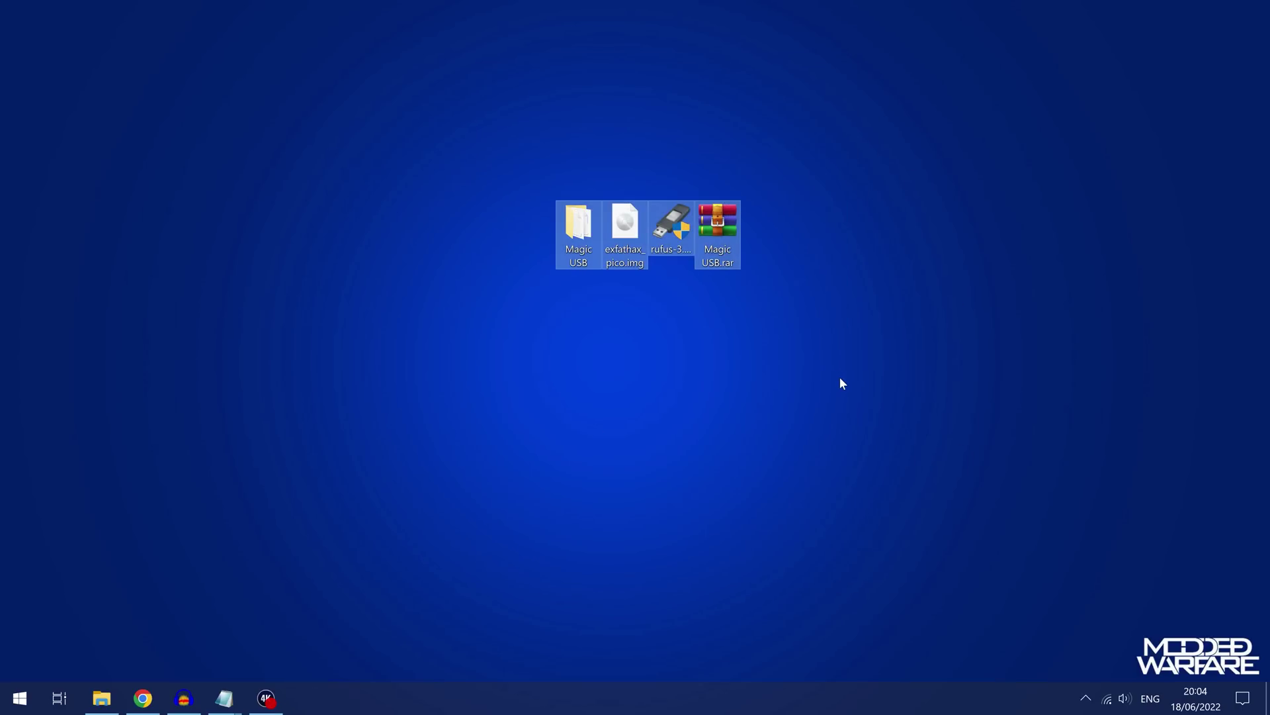
pyautogui.click(793, 380)
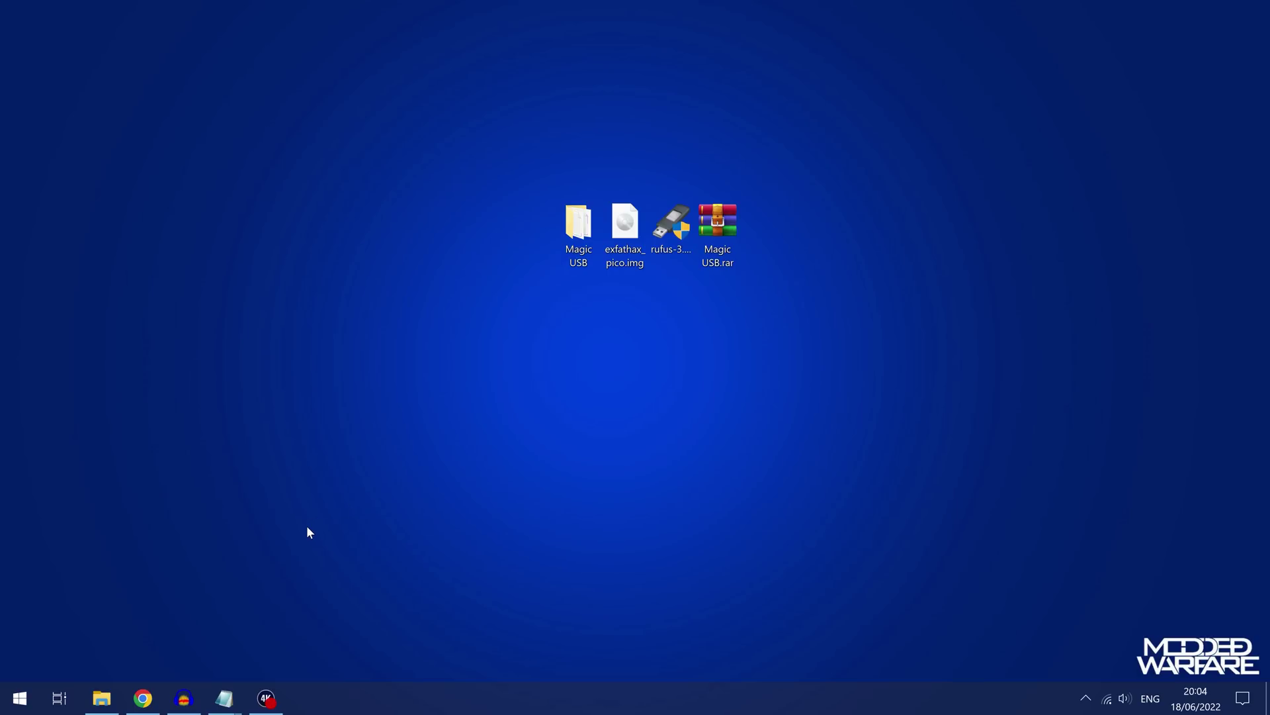
# Open a Command Prompt and launch Disk Management with diskmgmt.msc
pyautogui.click(20, 698)
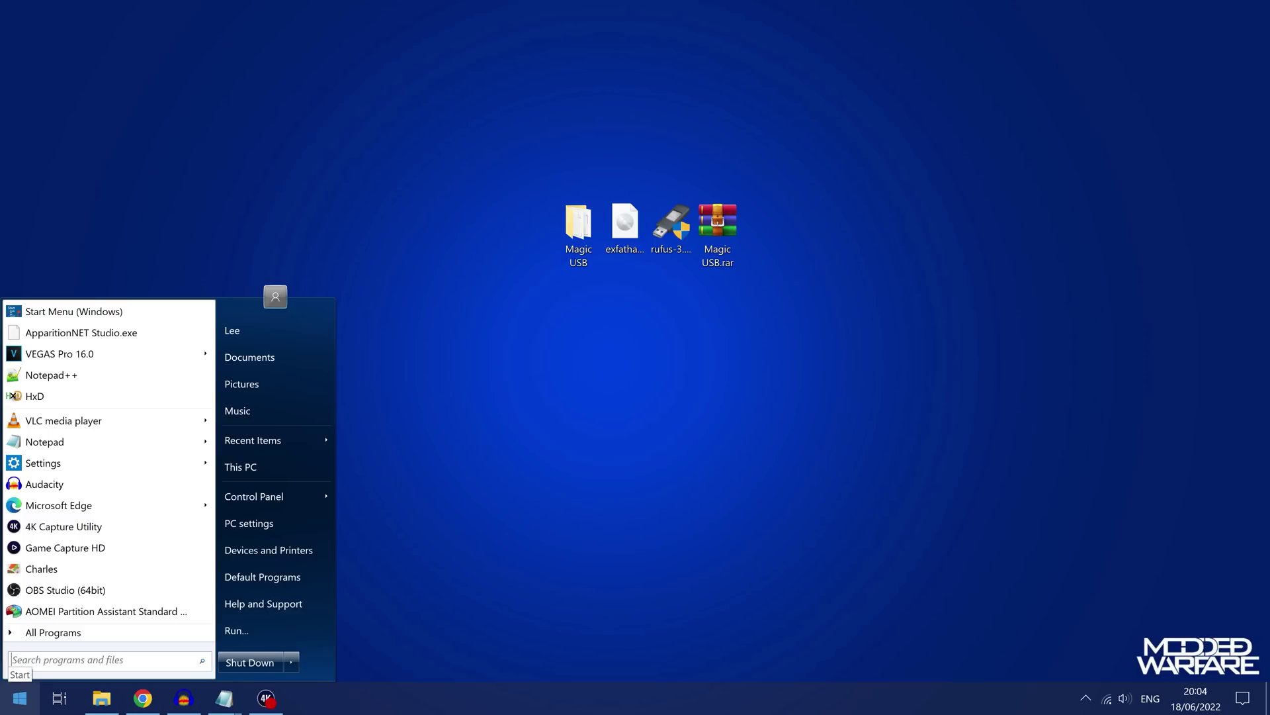
pyautogui.click(70, 316)
pyautogui.write('cmd')
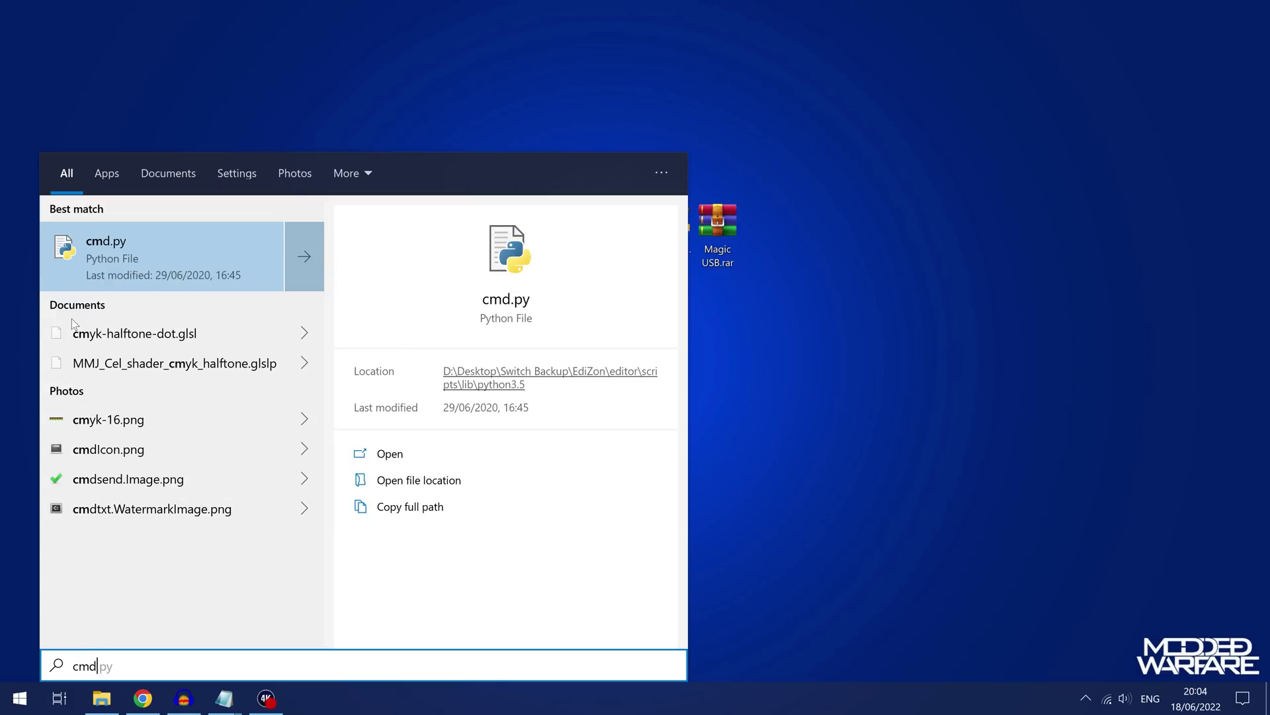
pyautogui.press('Return')
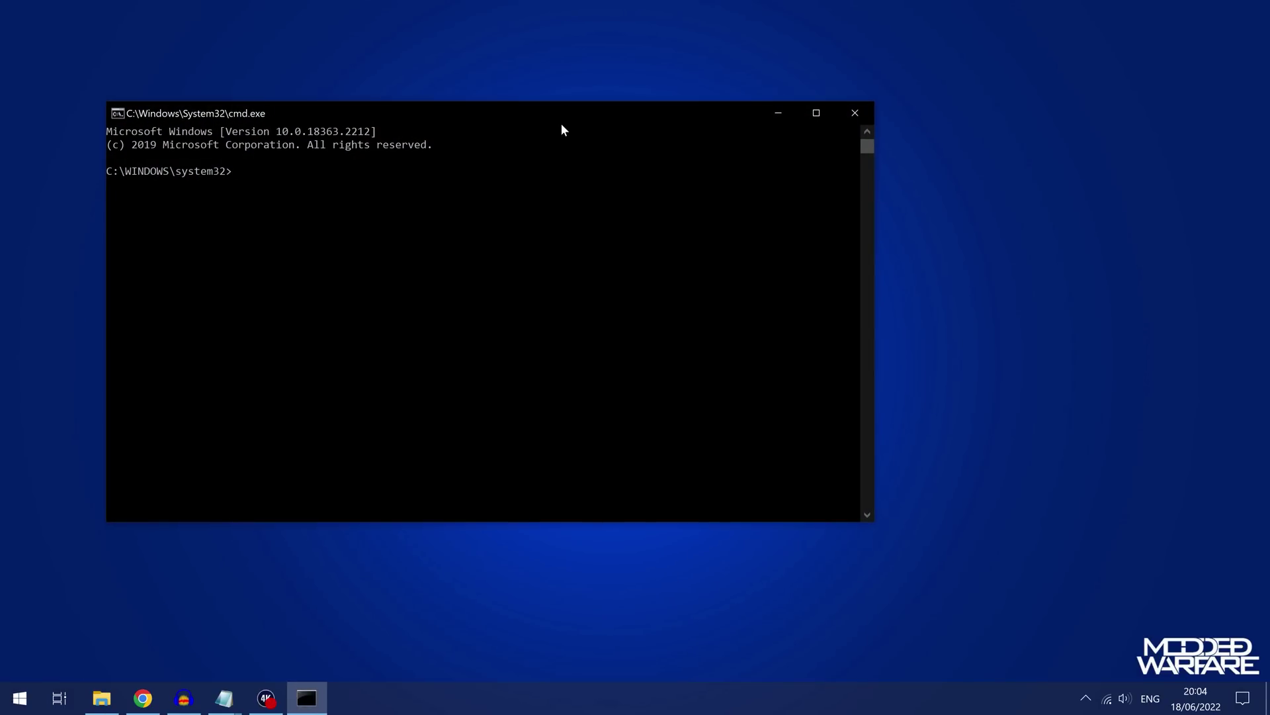
pyautogui.moveTo(562, 123); pyautogui.dragTo(672, 121)
pyautogui.write('di')
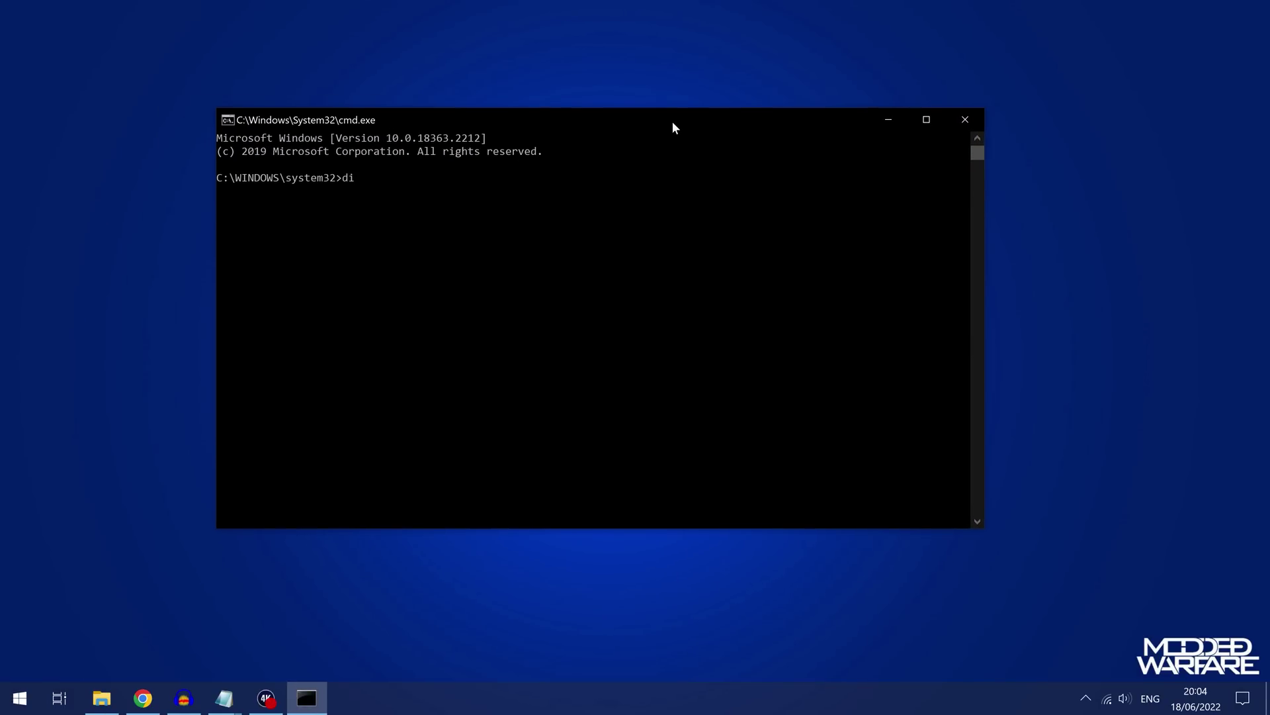
pyautogui.write('skmgmt.msc')
pyautogui.press('Return')
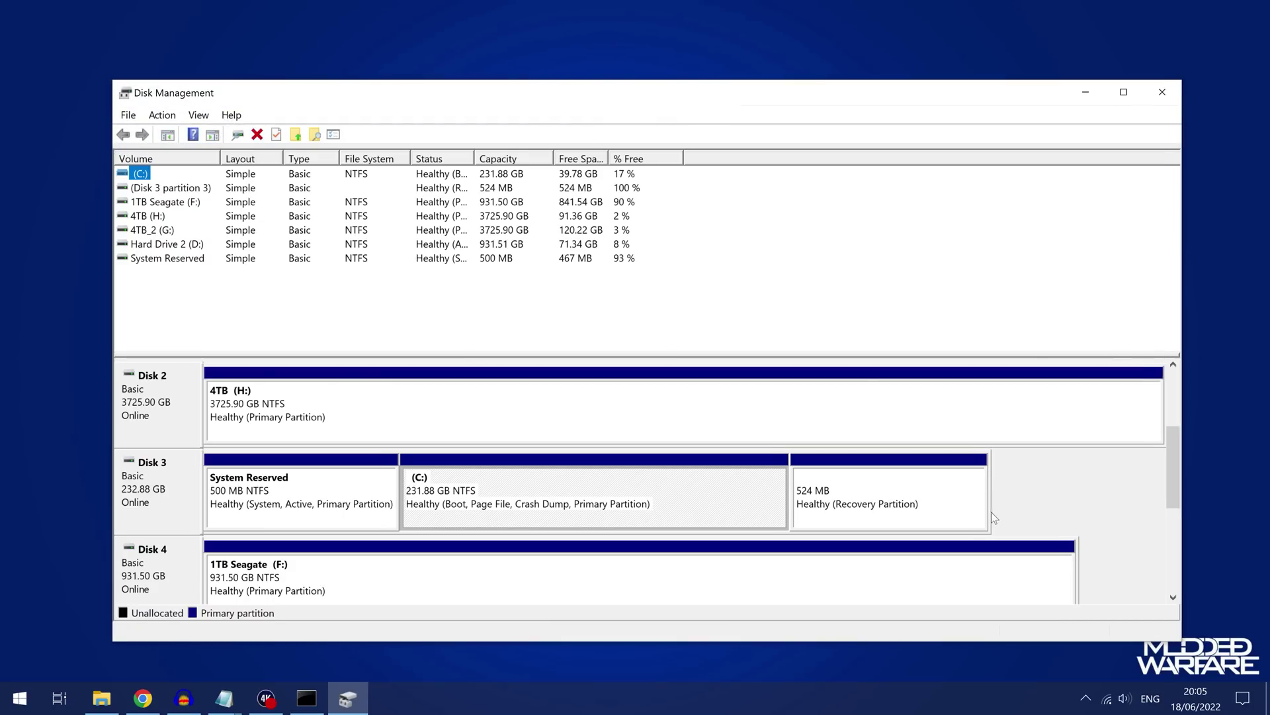
# Start a new simple volume on Disk 5's unallocated space, using the full 238473 MB and drive letter I
pyautogui.moveTo(1173, 466); pyautogui.dragTo(1173, 529)
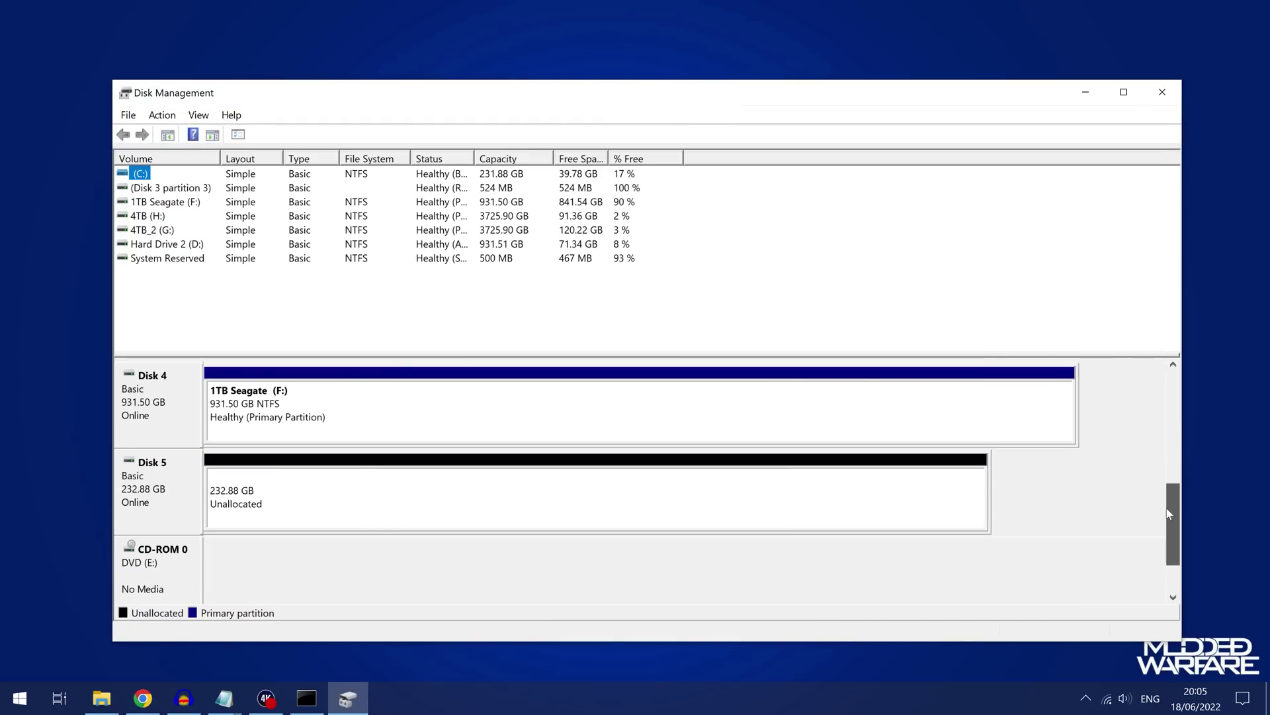
pyautogui.click(337, 506)
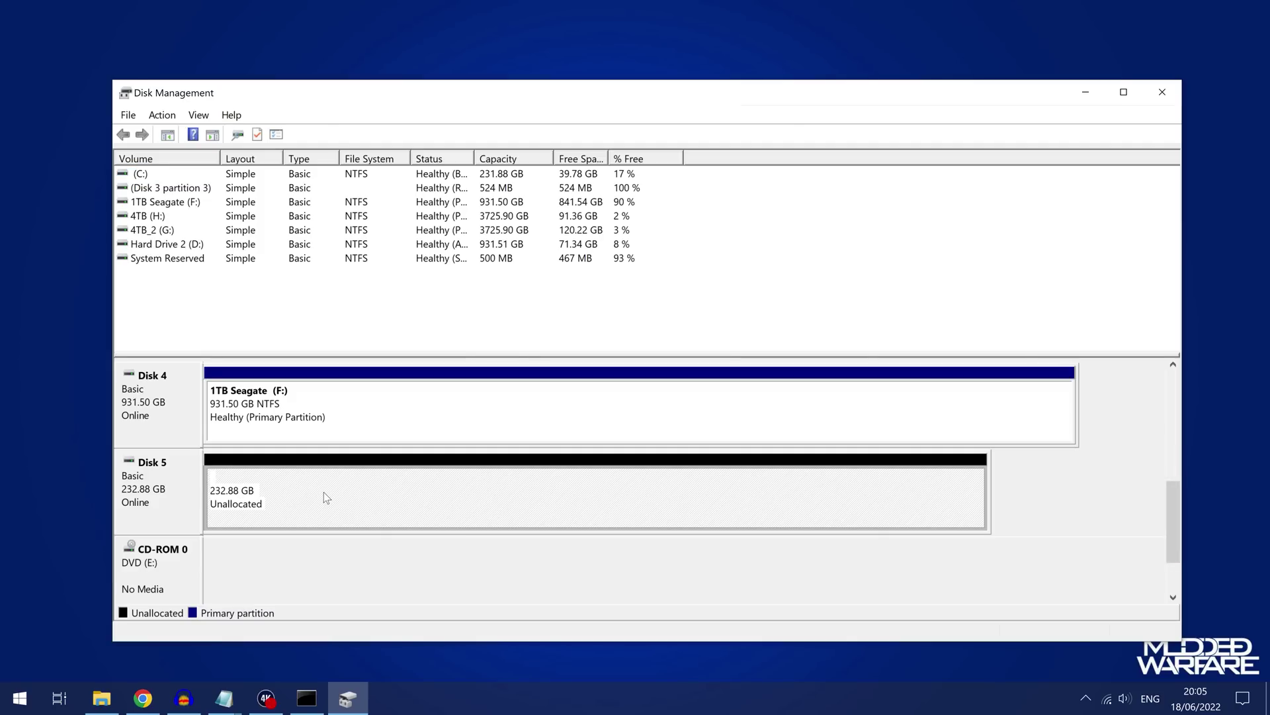
pyautogui.rightClick(348, 483)
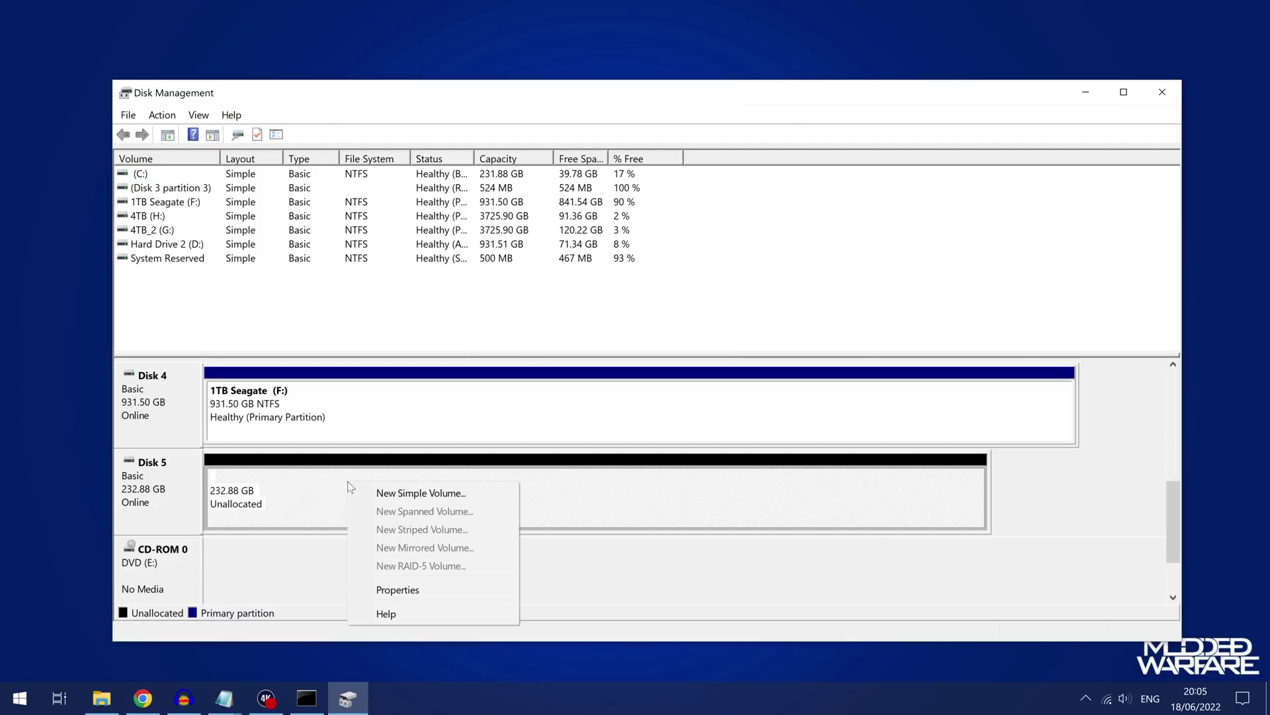
pyautogui.click(399, 495)
pyautogui.click(430, 470)
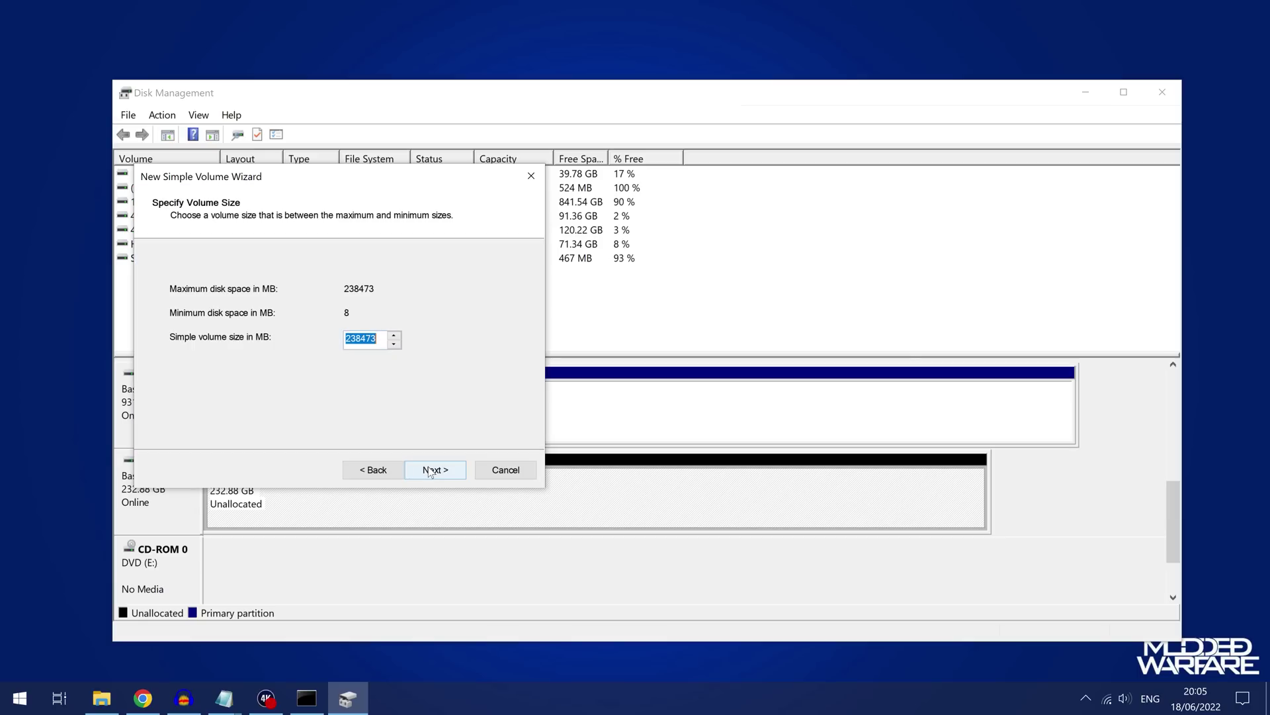
pyautogui.click(437, 472)
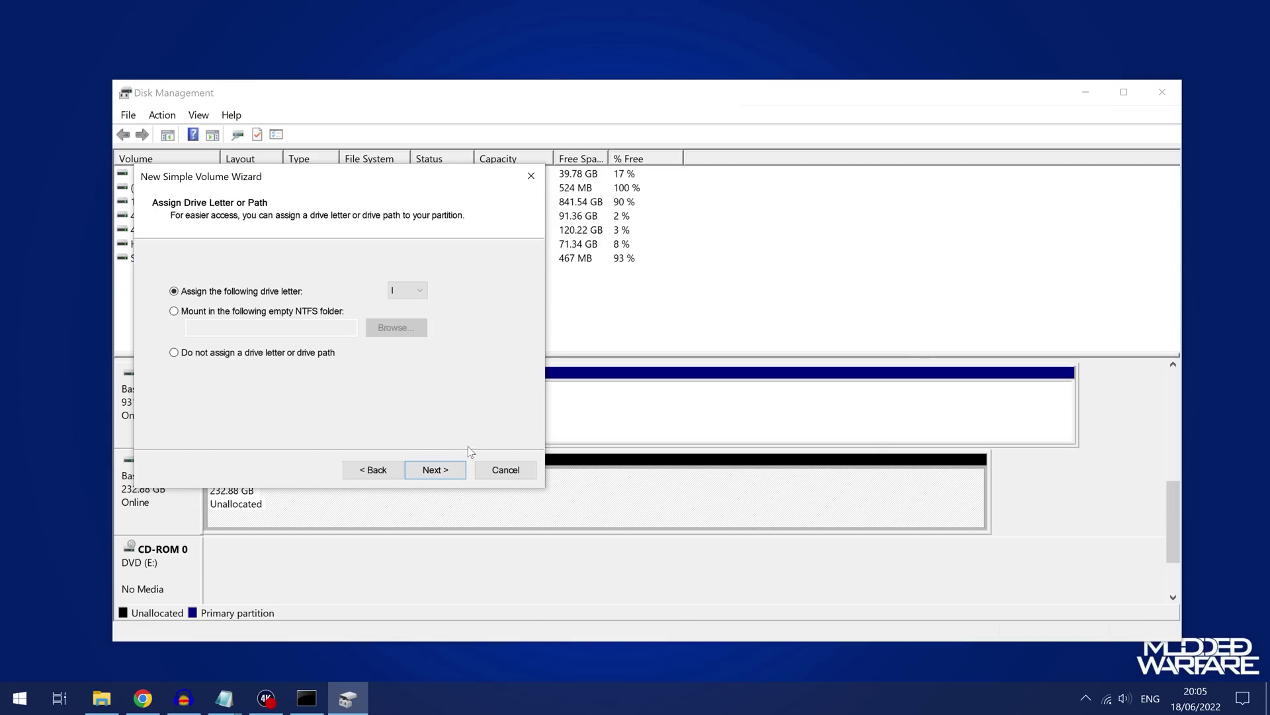
pyautogui.click(453, 471)
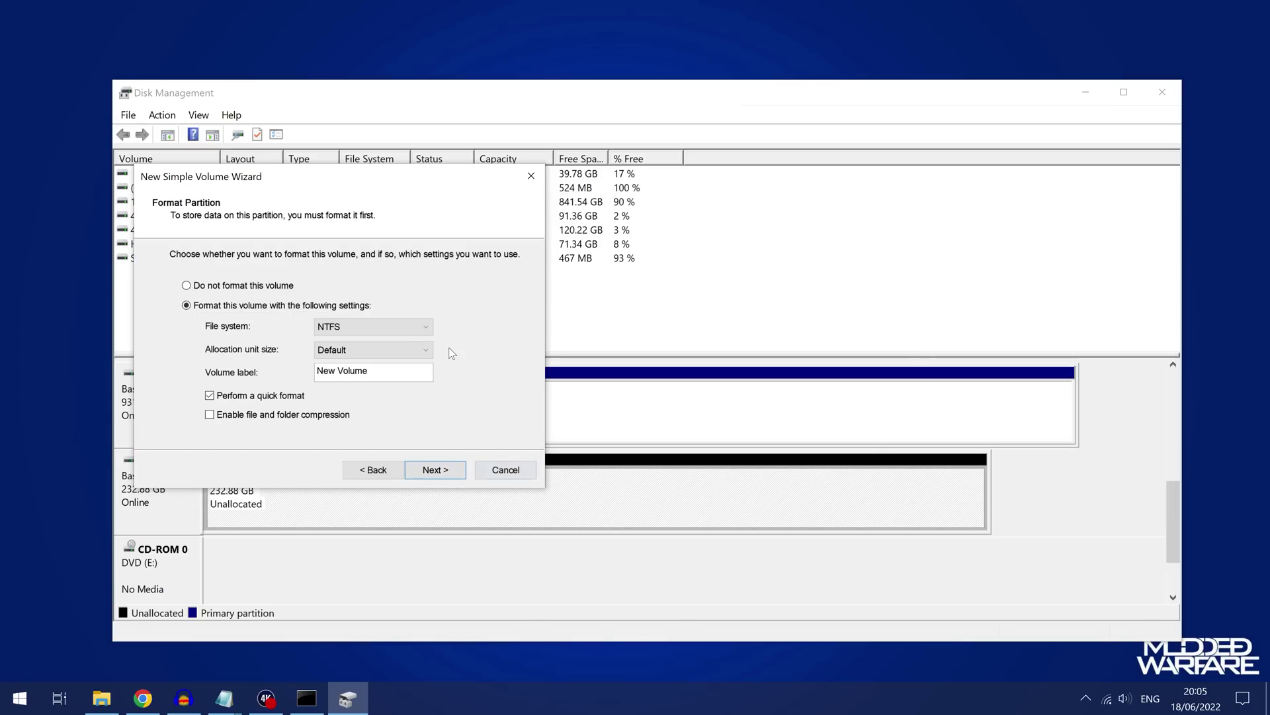
# Format the new volume as exFAT with the label USB, finish the wizard, and close Disk Management and the Command Prompt
pyautogui.click(374, 331)
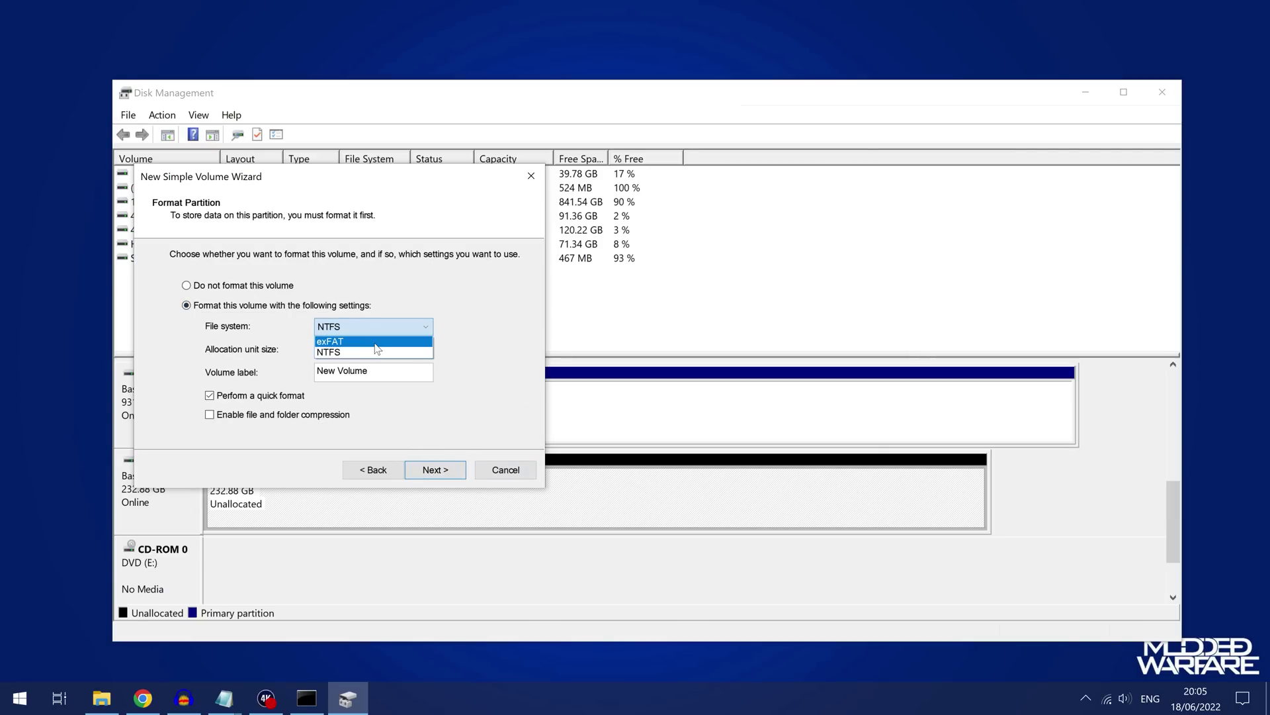
pyautogui.click(376, 342)
pyautogui.press('Tab')
pyautogui.press('Tab')
pyautogui.write('USB')
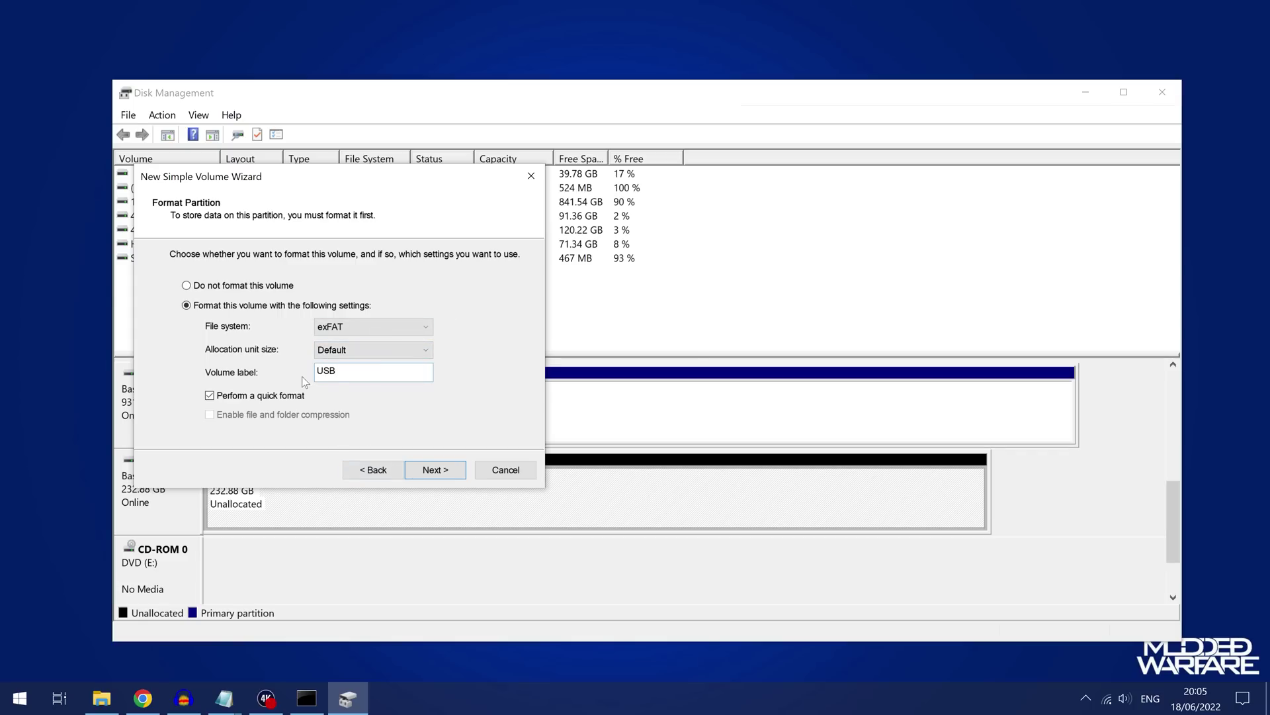
pyautogui.click(441, 472)
pyautogui.click(441, 473)
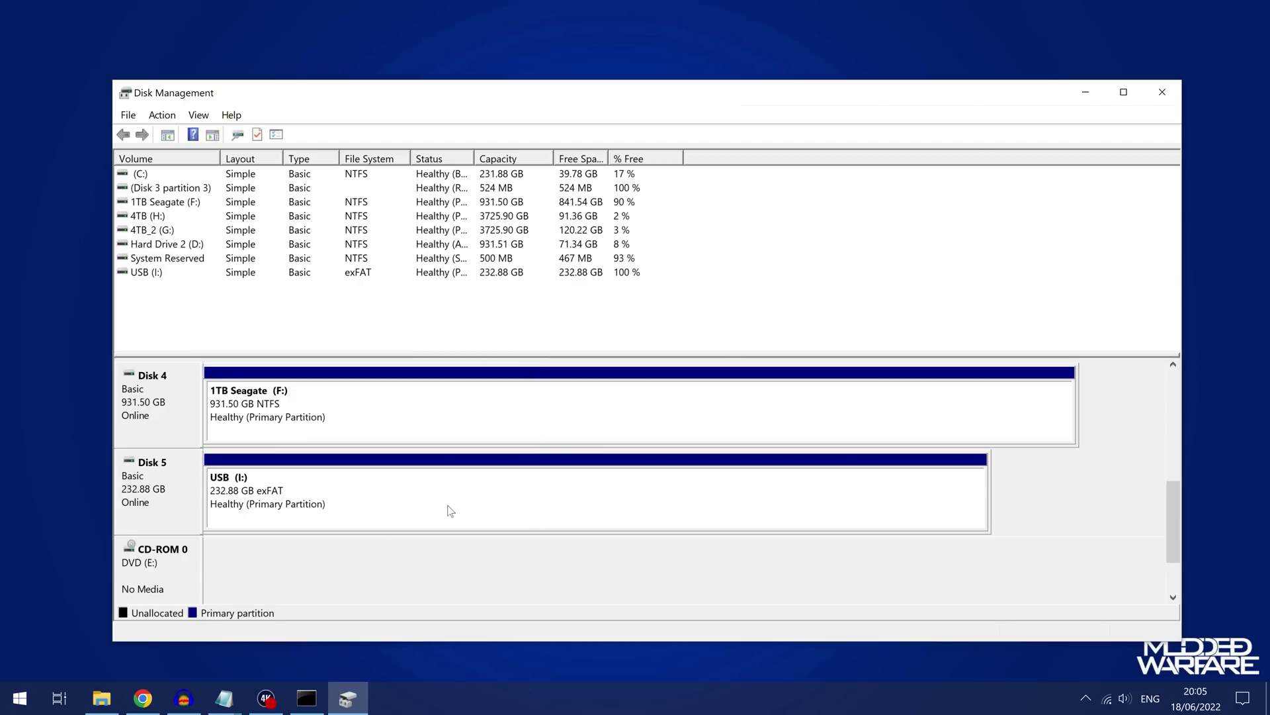
pyautogui.click(1170, 97)
pyautogui.click(965, 118)
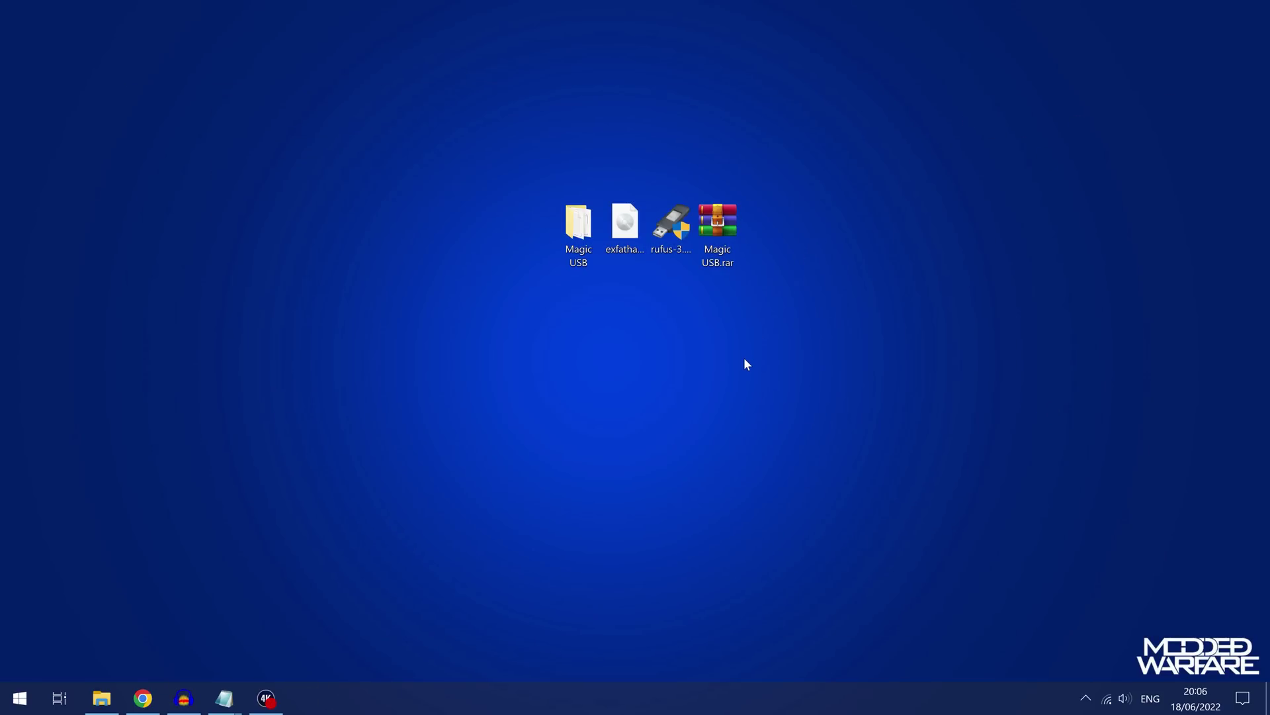
# Open the USB (I:) drive from This PC and move its window below the desktop files
pyautogui.click(19, 698)
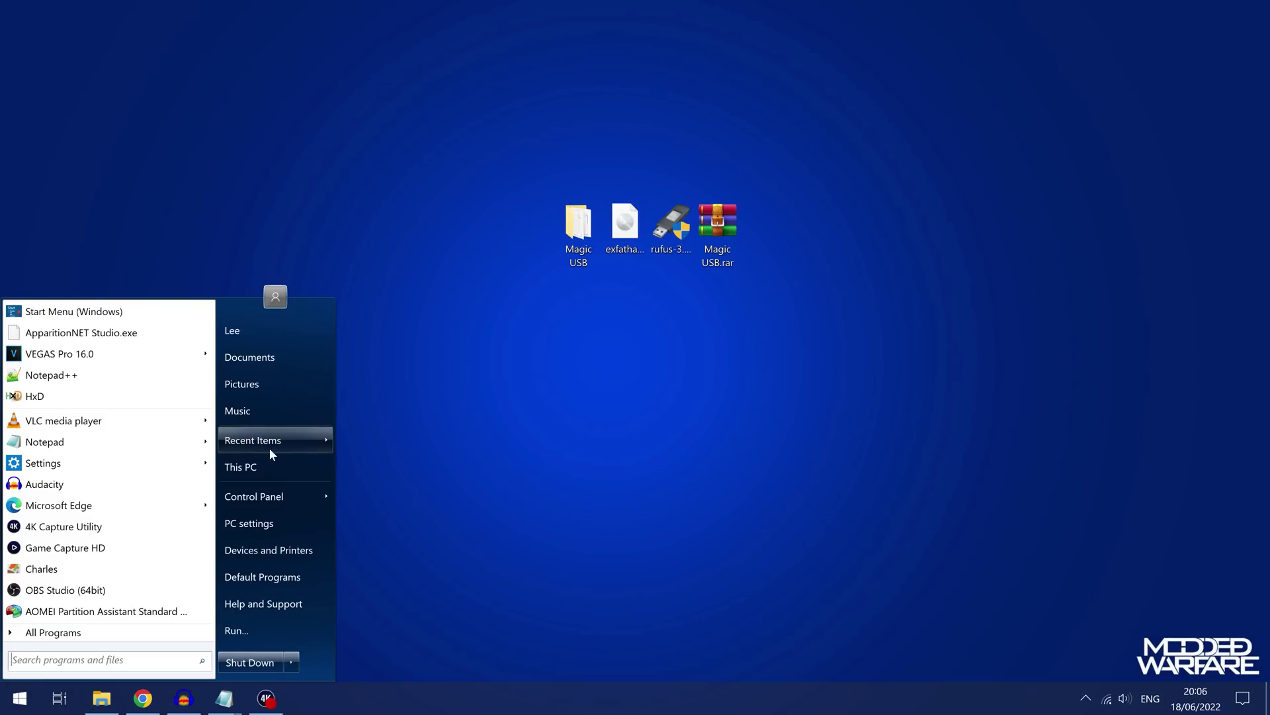
pyautogui.click(267, 467)
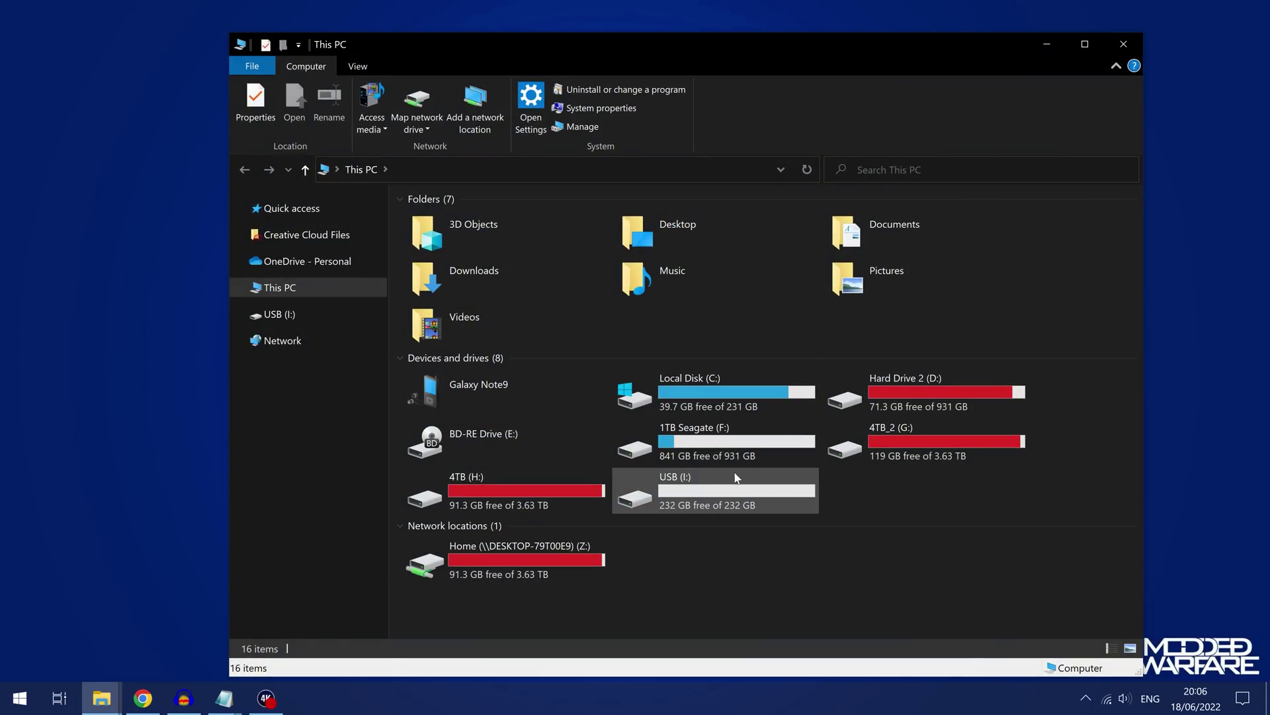
pyautogui.click(731, 481)
pyautogui.doubleClick(704, 496)
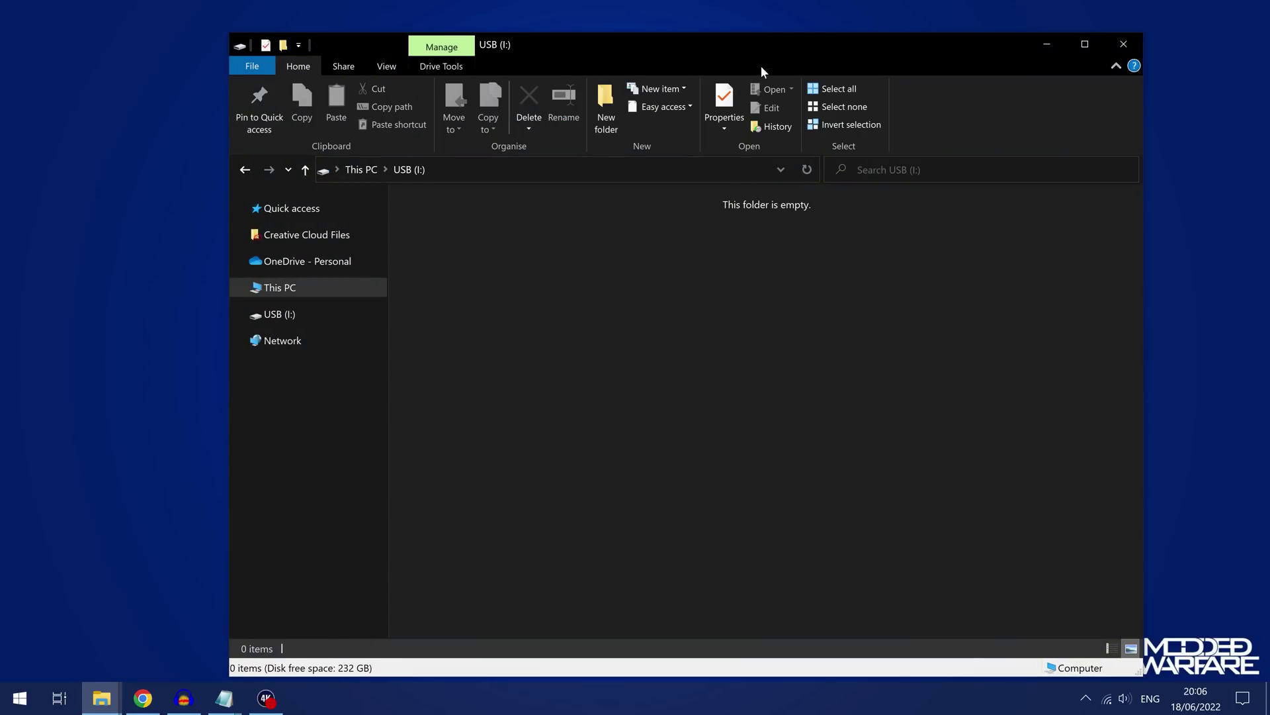
pyautogui.moveTo(761, 65); pyautogui.dragTo(701, 344)
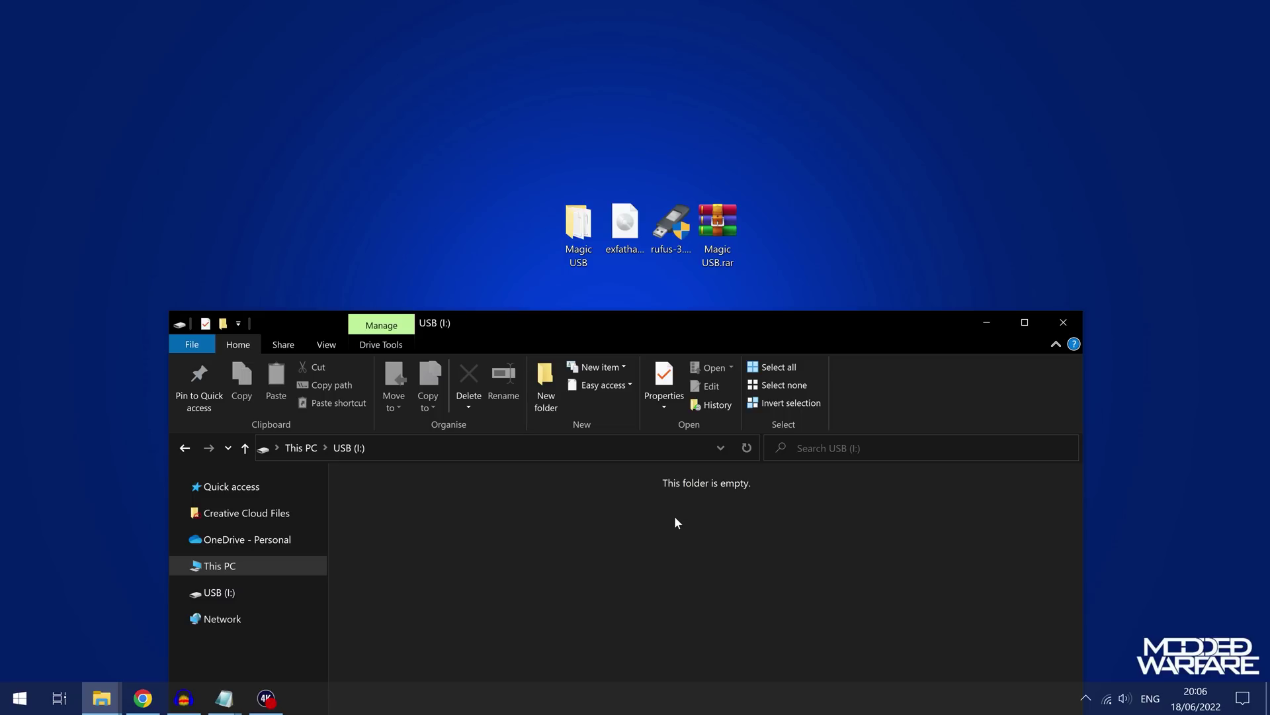
# Copy all three items from the Magic USB folder to the USB (I:) drive, replacing existing files, and close the source folder
pyautogui.doubleClick(573, 231)
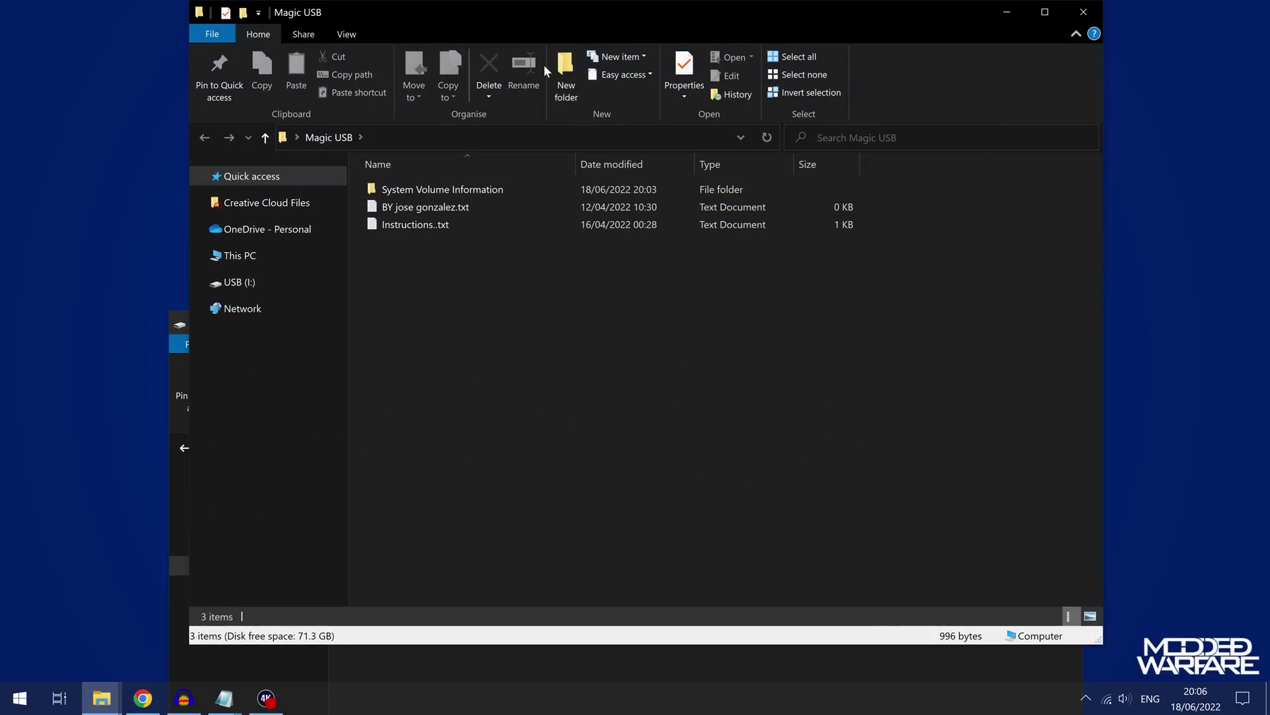
pyautogui.moveTo(507, 14); pyautogui.dragTo(760, 77)
pyautogui.click(695, 251)
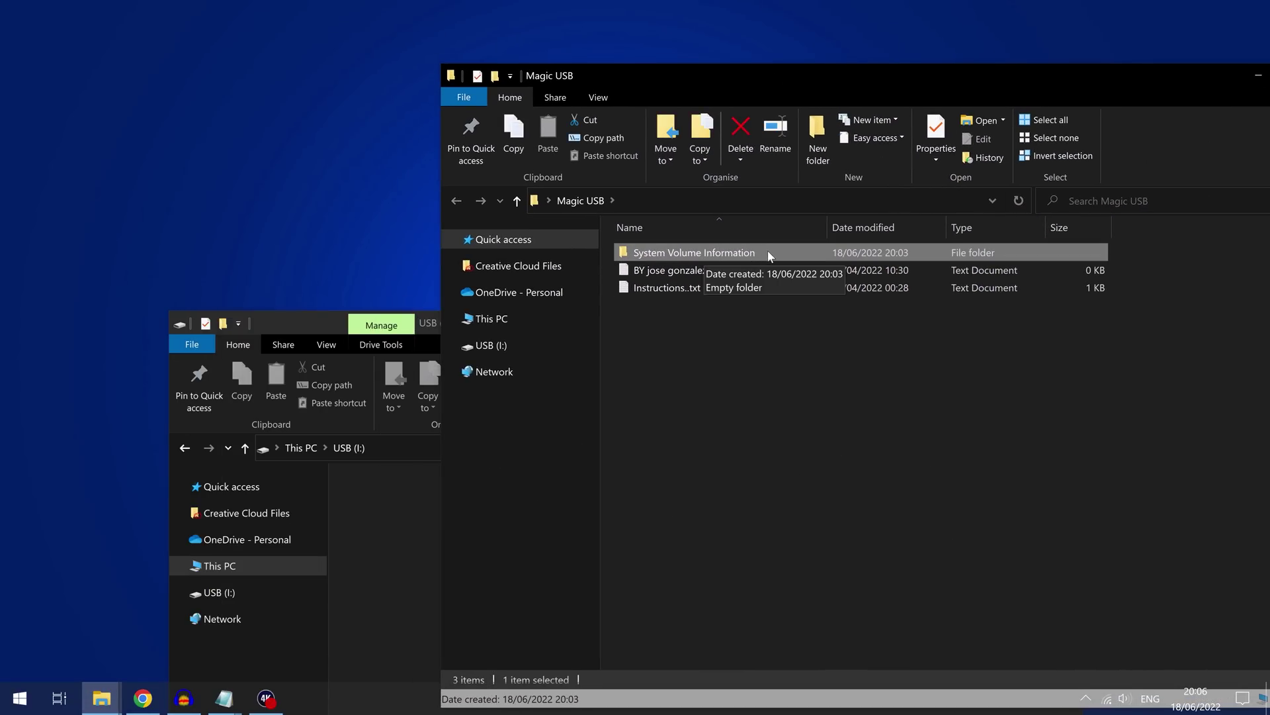
pyautogui.moveTo(770, 256); pyautogui.dragTo(389, 553)
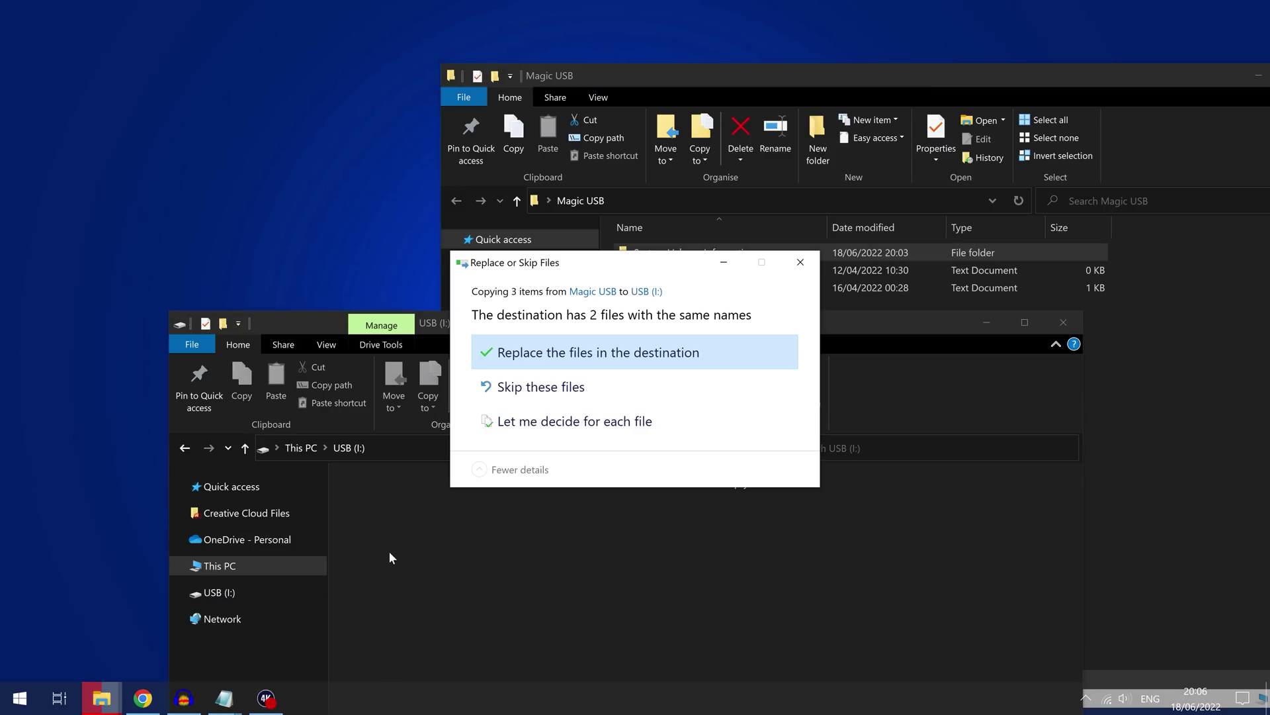
pyautogui.click(575, 356)
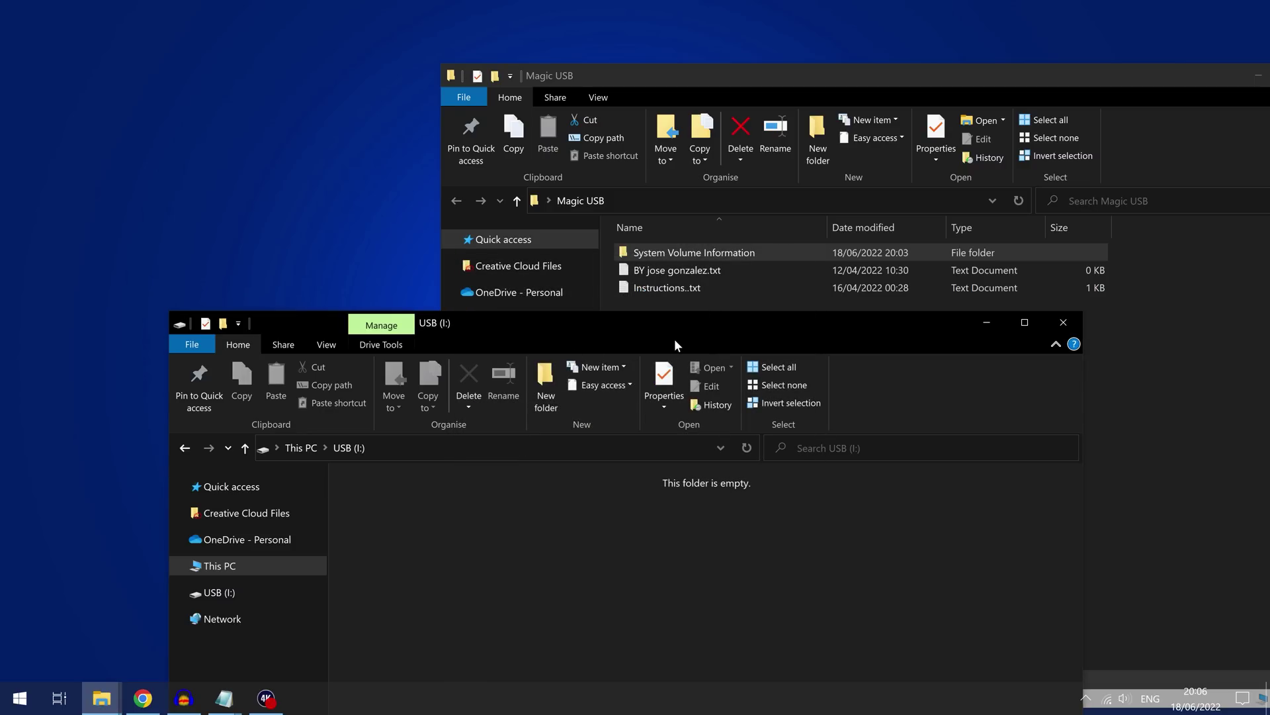
pyautogui.moveTo(723, 331); pyautogui.dragTo(680, 128)
pyautogui.moveTo(1121, 72); pyautogui.dragTo(871, 74)
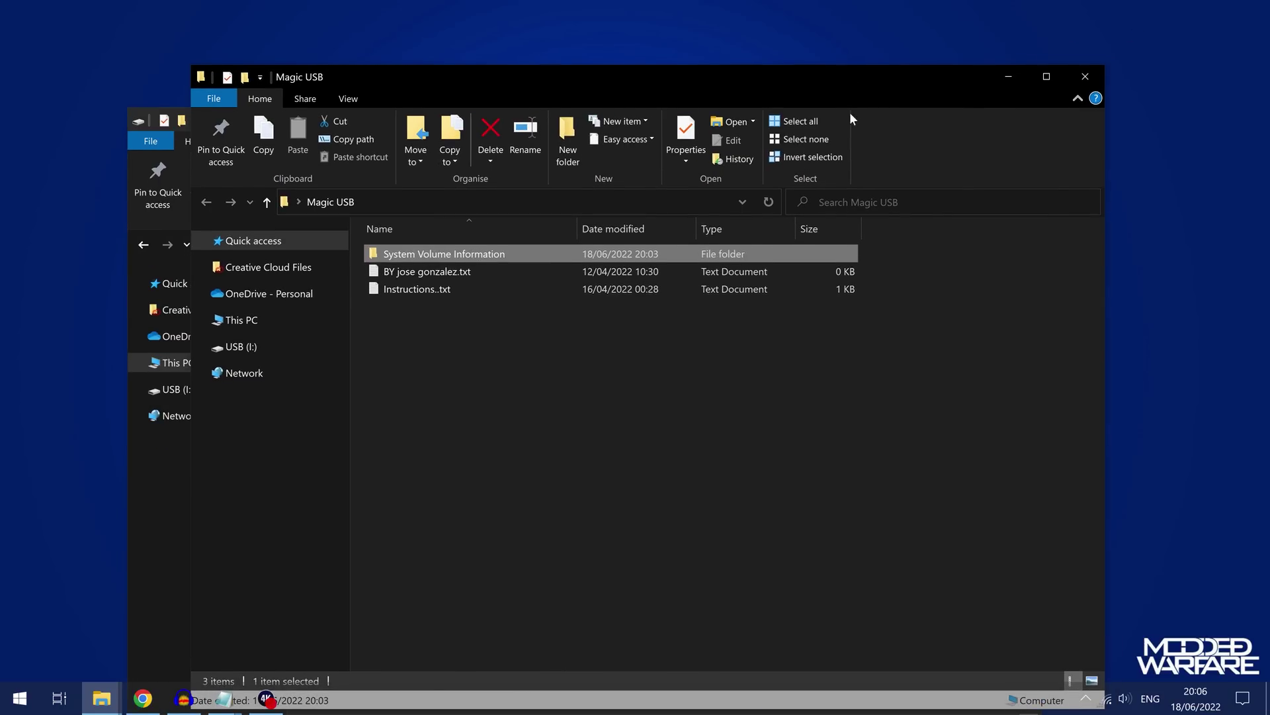
pyautogui.click(1086, 77)
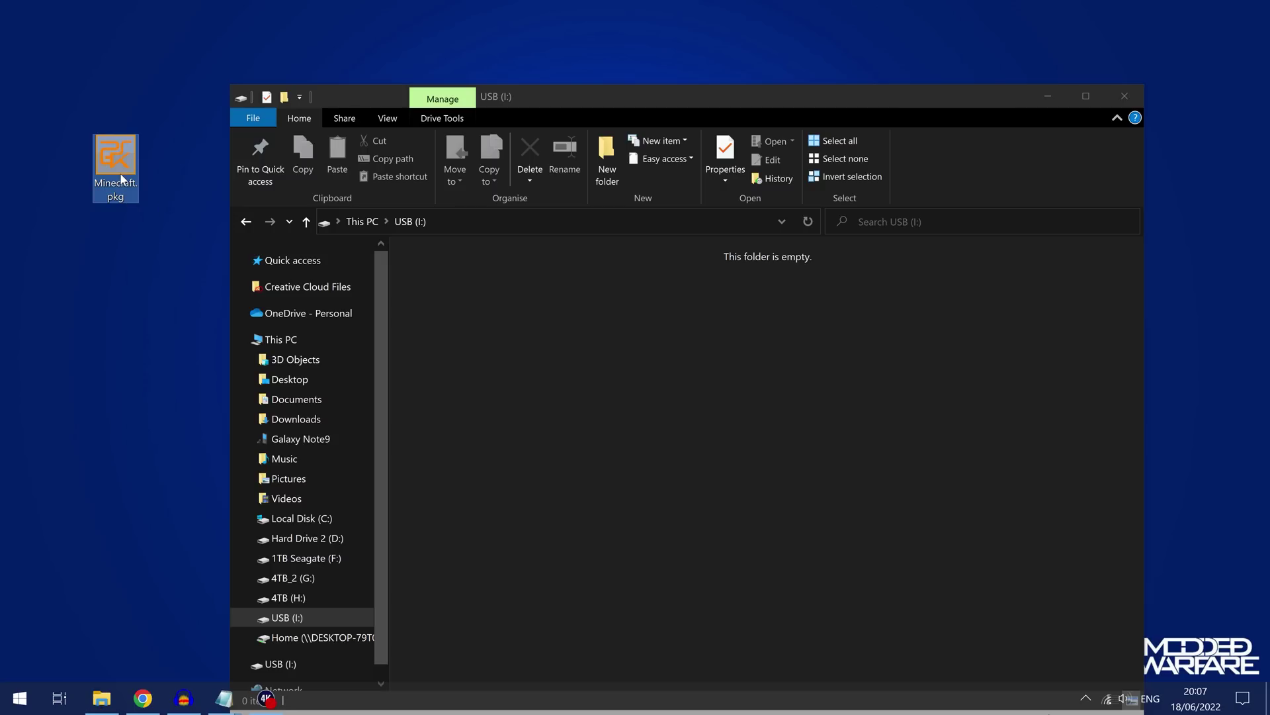
# Copy Minecraft.pkg from the desktop to the USB (I:) drive and close the drive window
pyautogui.moveTo(120, 179); pyautogui.dragTo(526, 389)
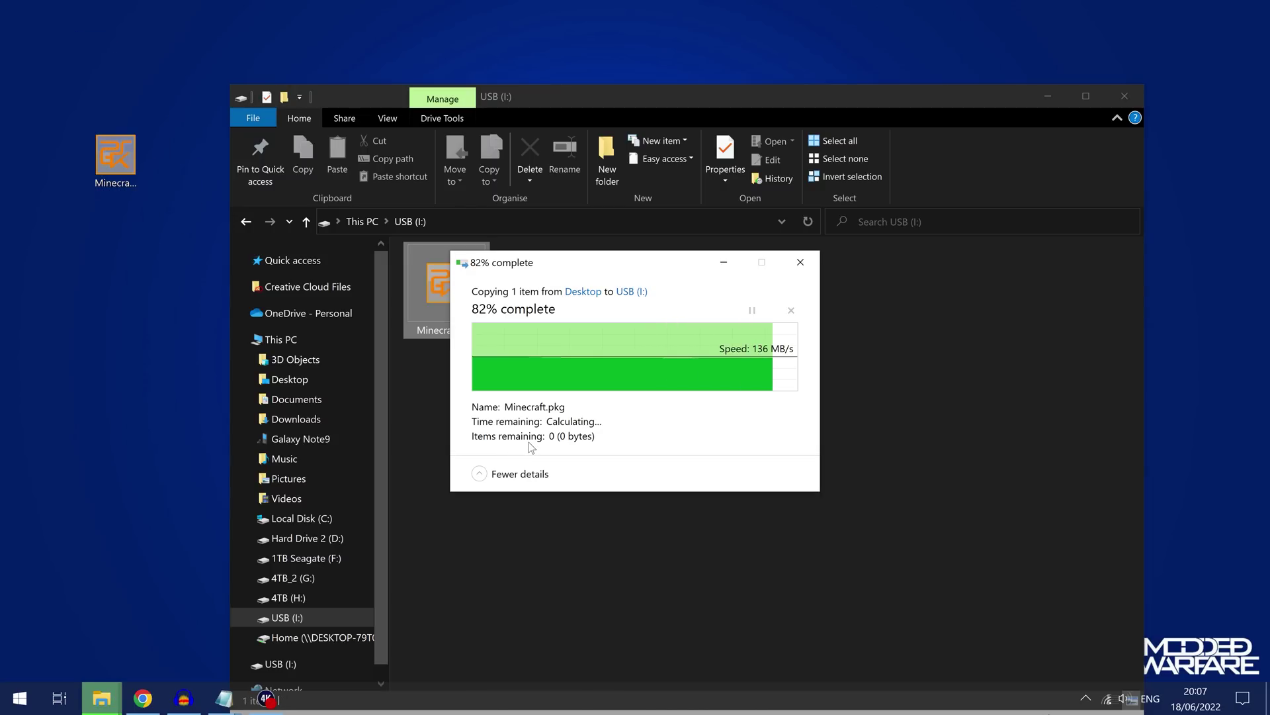
pyautogui.click(1124, 96)
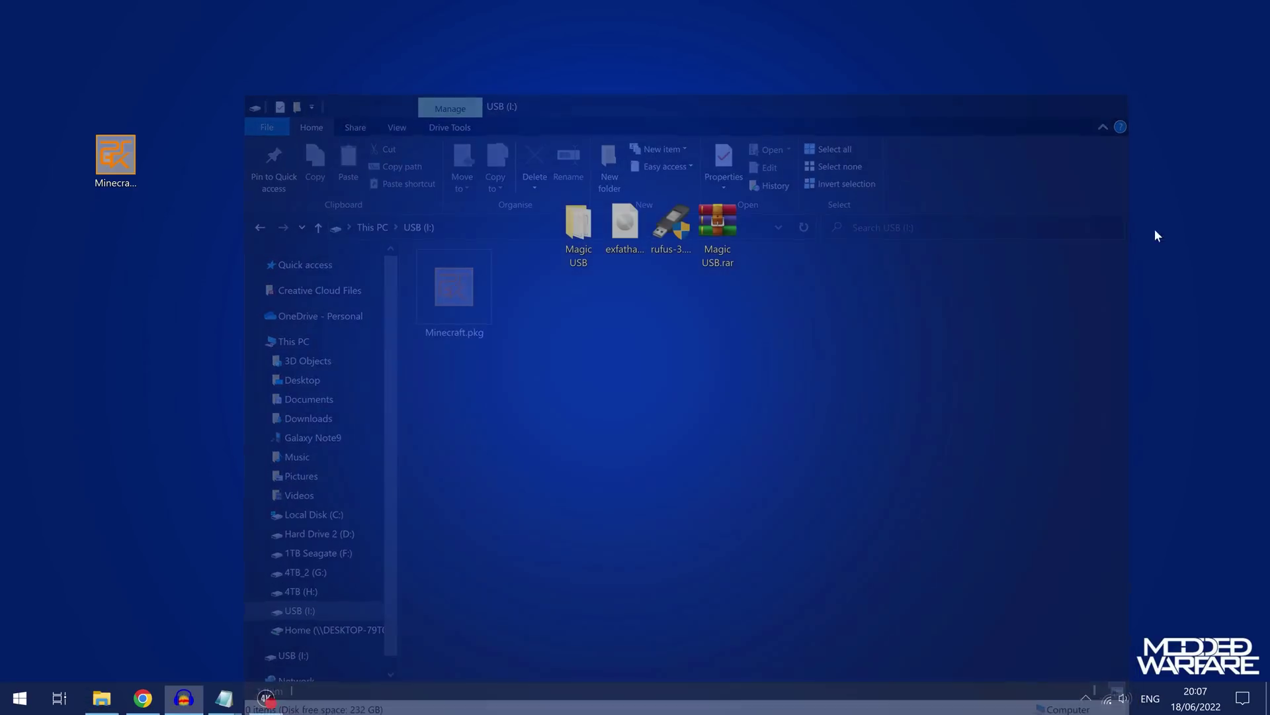
# Safely eject the USB drive from the computer
pyautogui.click(1086, 697)
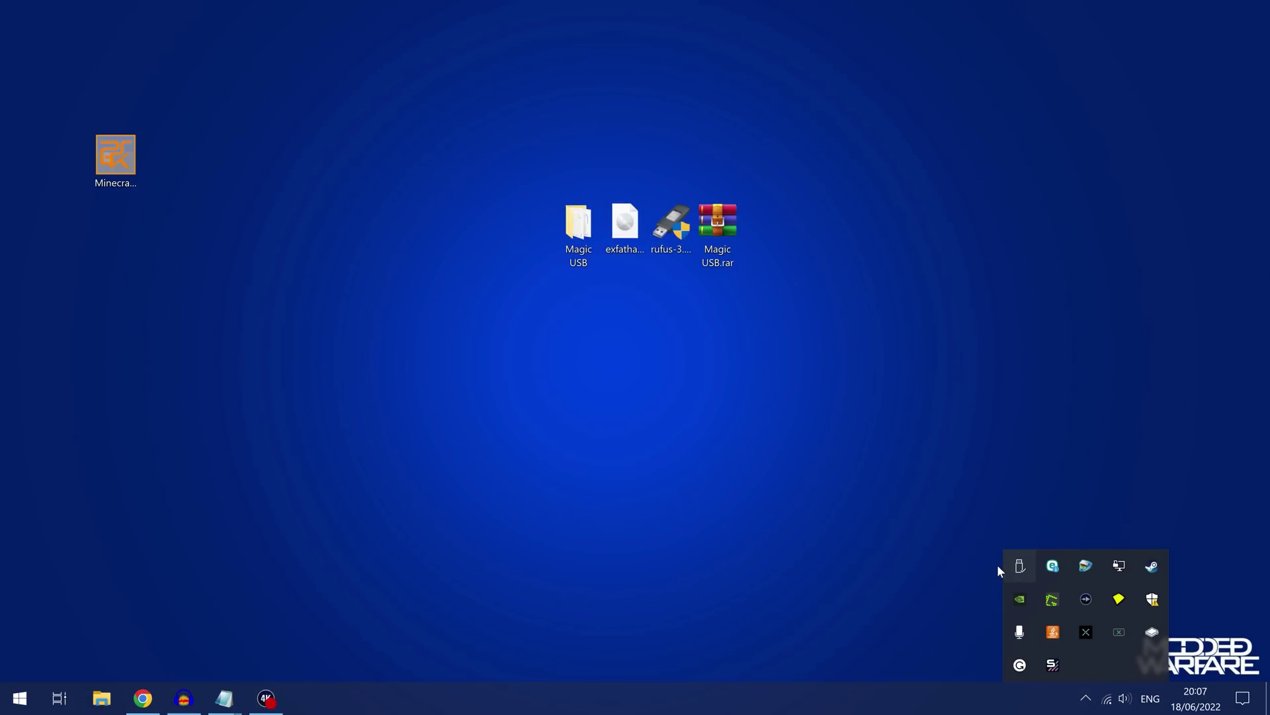
pyautogui.rightClick(1020, 566)
pyautogui.click(1072, 593)
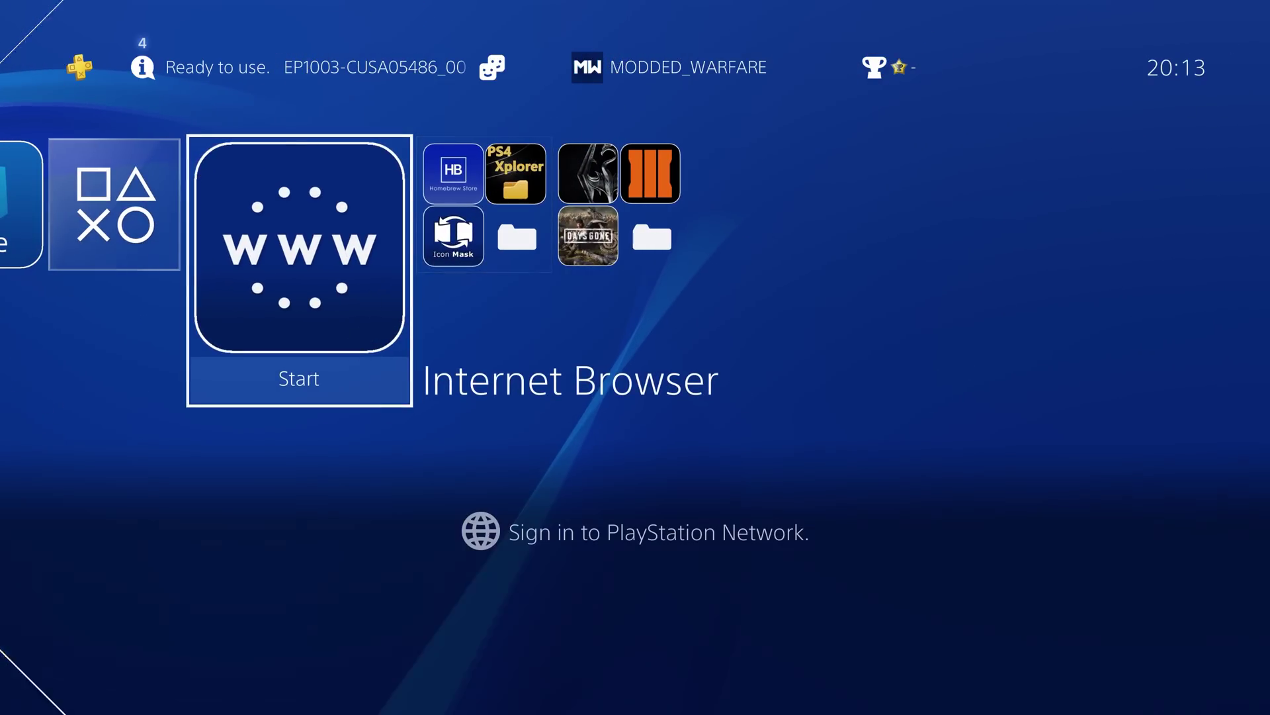
# On the PS4, open the 9.00CM page of karo218.ir in the Internet Browser and acknowledge the jailbreak and GoldHEN 2.2.2 dialogs
pyautogui.press('Return')
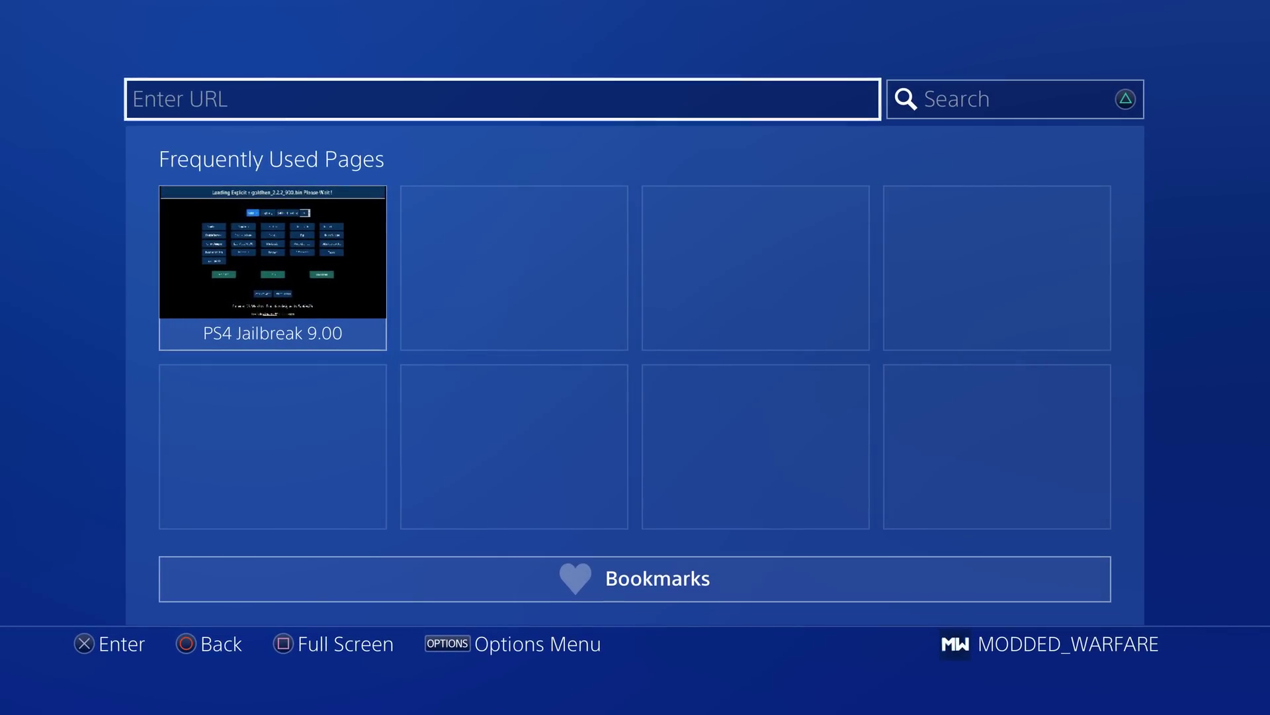
pyautogui.press('Return')
pyautogui.write('karo218.ir/')
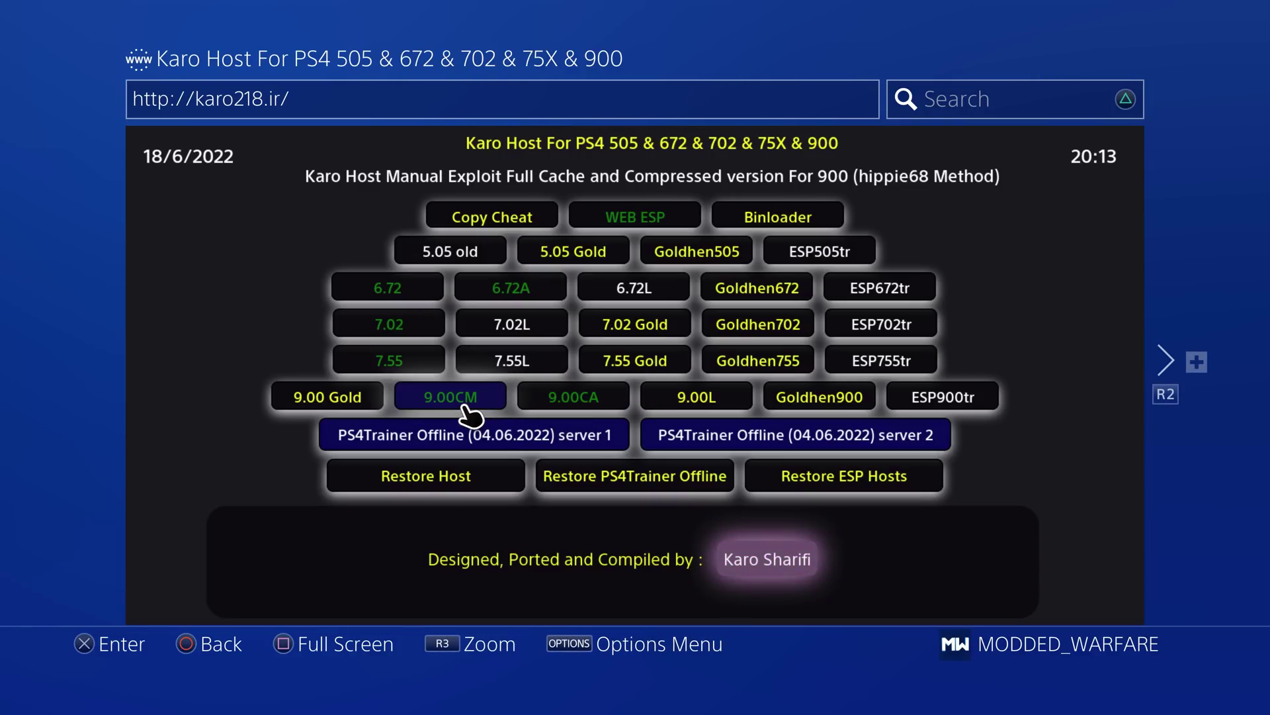
pyautogui.click(497, 402)
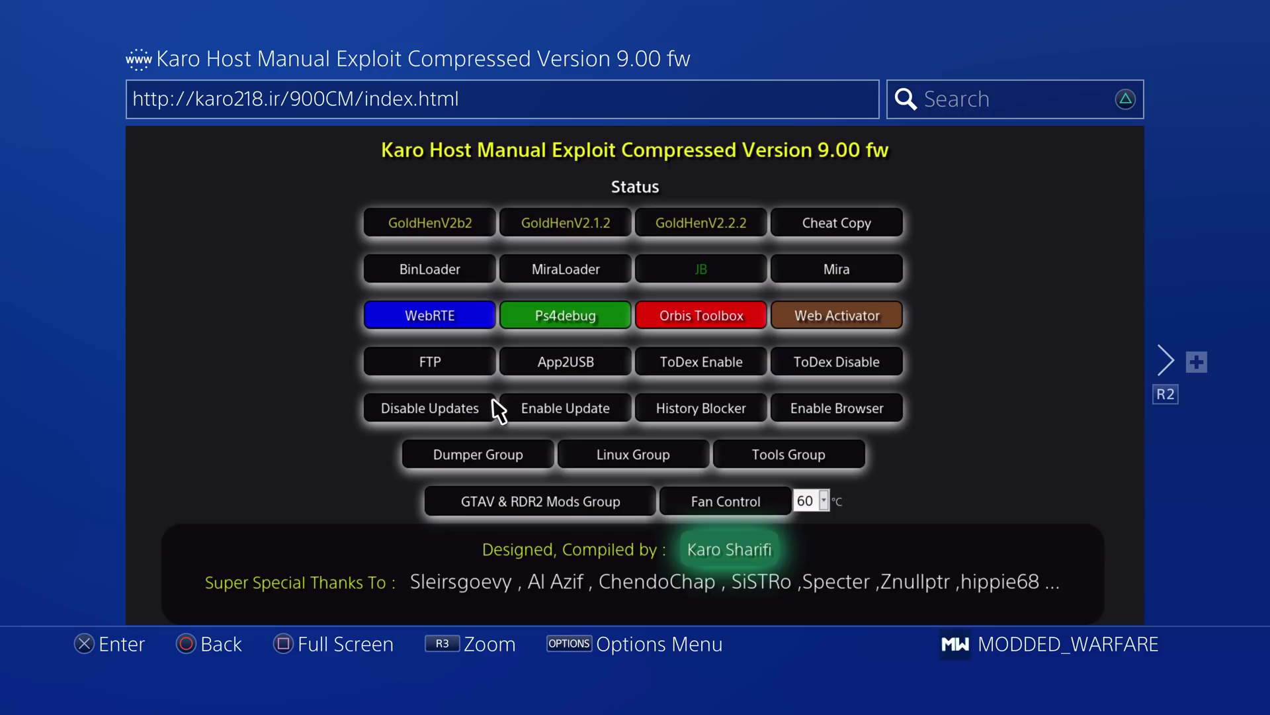
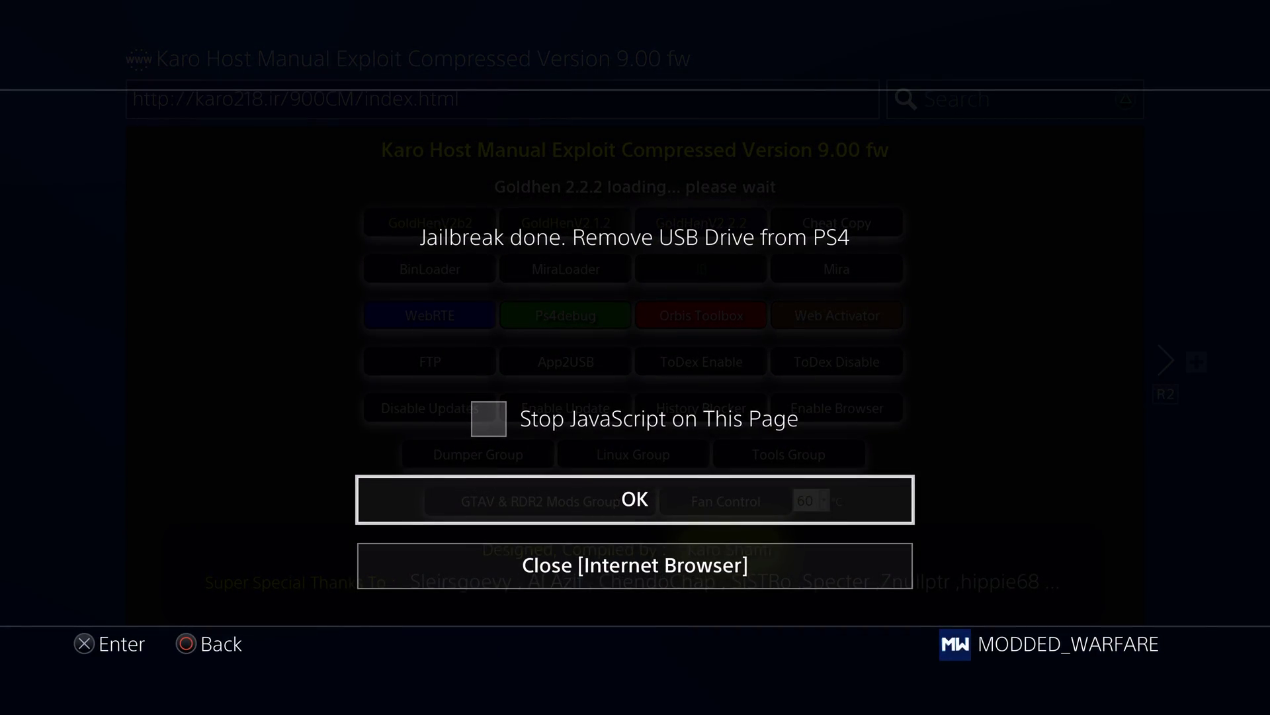
pyautogui.press('Return')
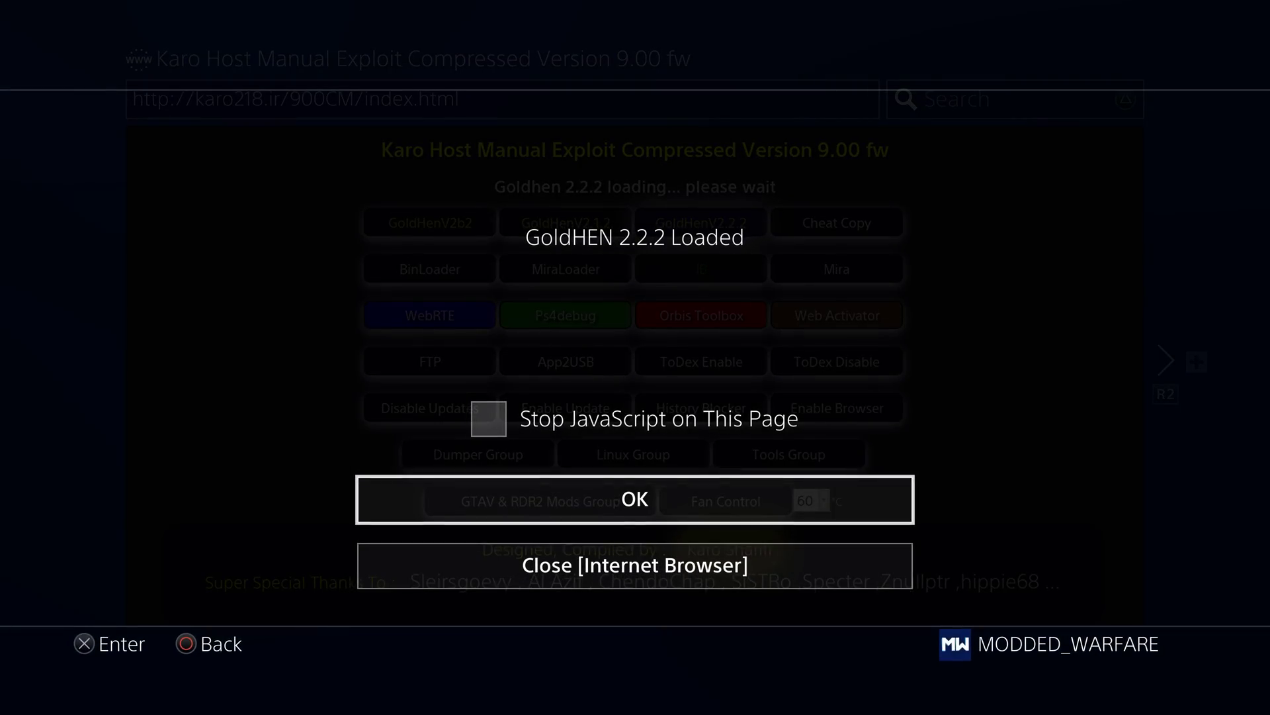
pyautogui.press('Return')
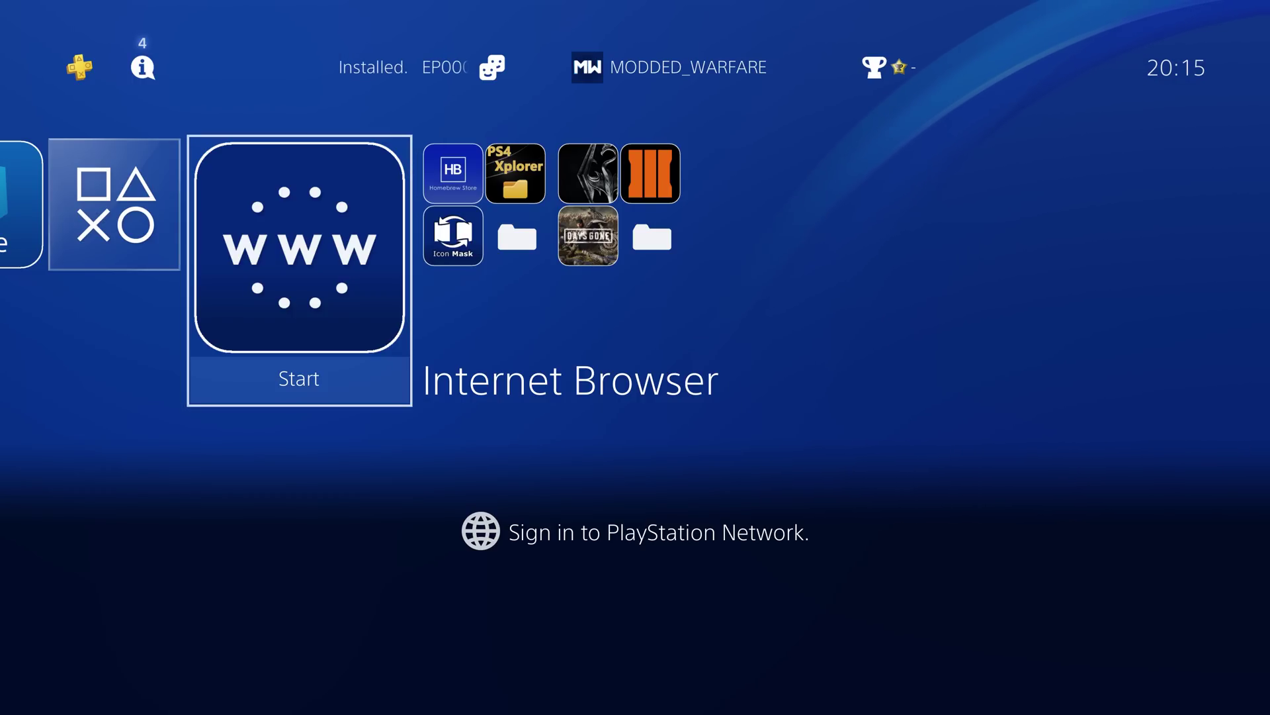
# Open the PS4 Settings from the home screen's function area
pyautogui.press('Up')
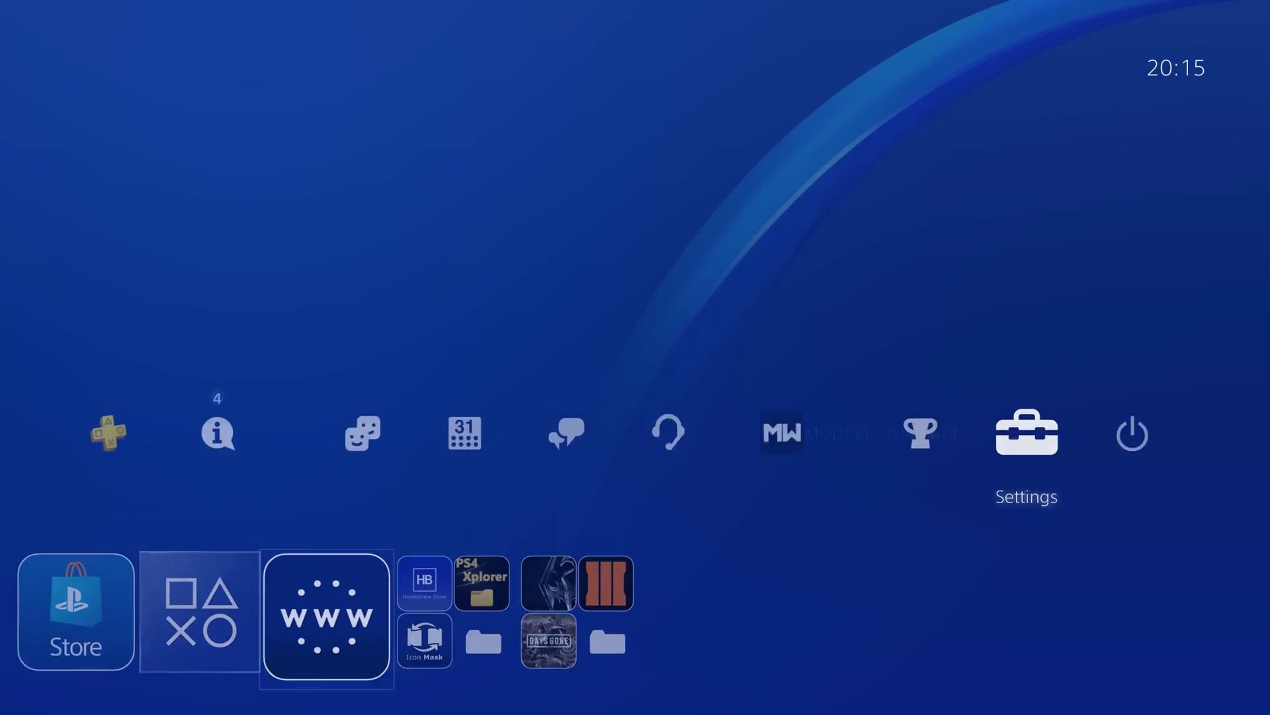
pyautogui.press('Right')
pyautogui.press('Left')
pyautogui.press('Return')
# Install Minecraft.pkg through GoldHEN's Package Installer and return to the home screen
pyautogui.press('Up')
pyautogui.press('Up')
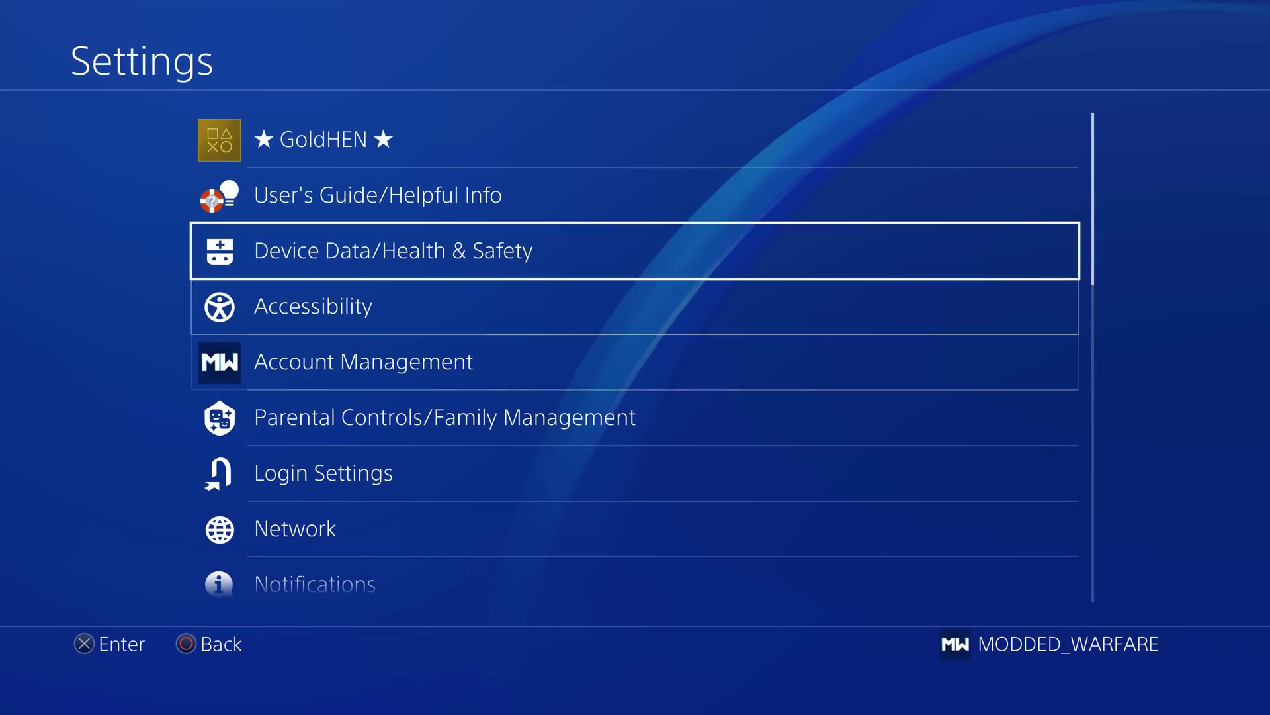
pyautogui.press('Up')
pyautogui.press('Up')
pyautogui.press('Return')
pyautogui.press('Down')
pyautogui.press('Down')
pyautogui.press('Return')
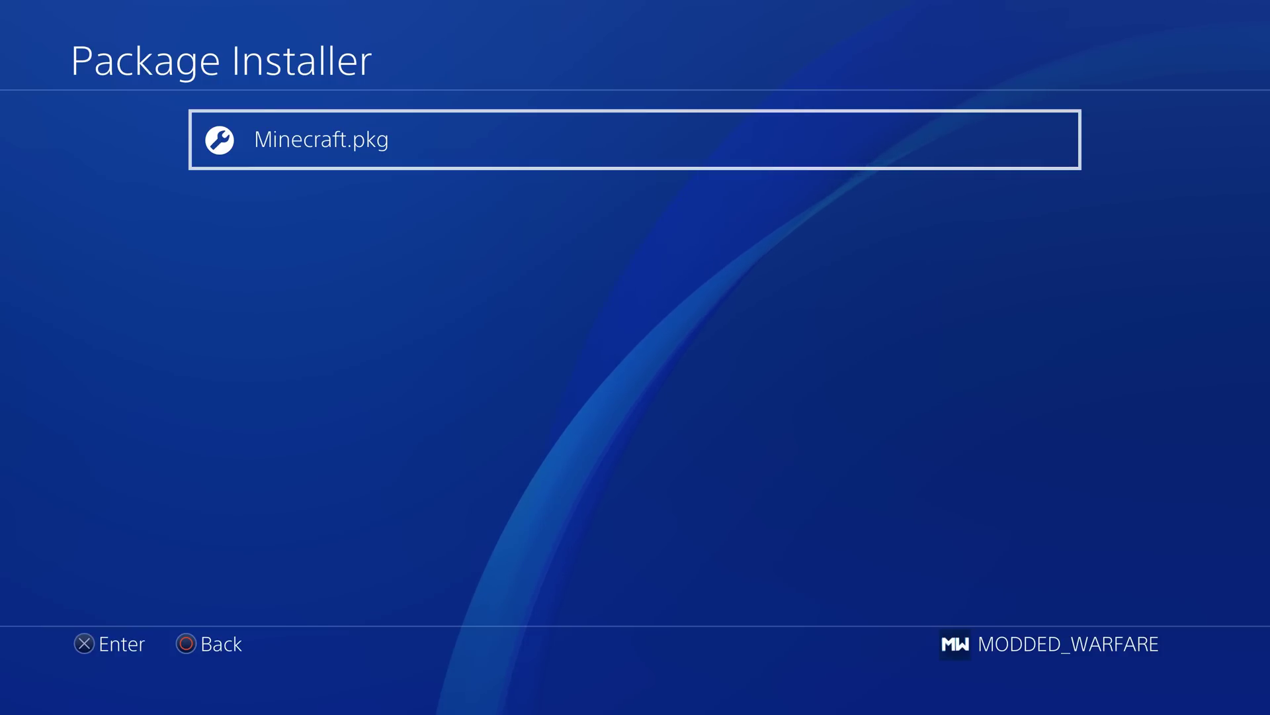
pyautogui.press('Return')
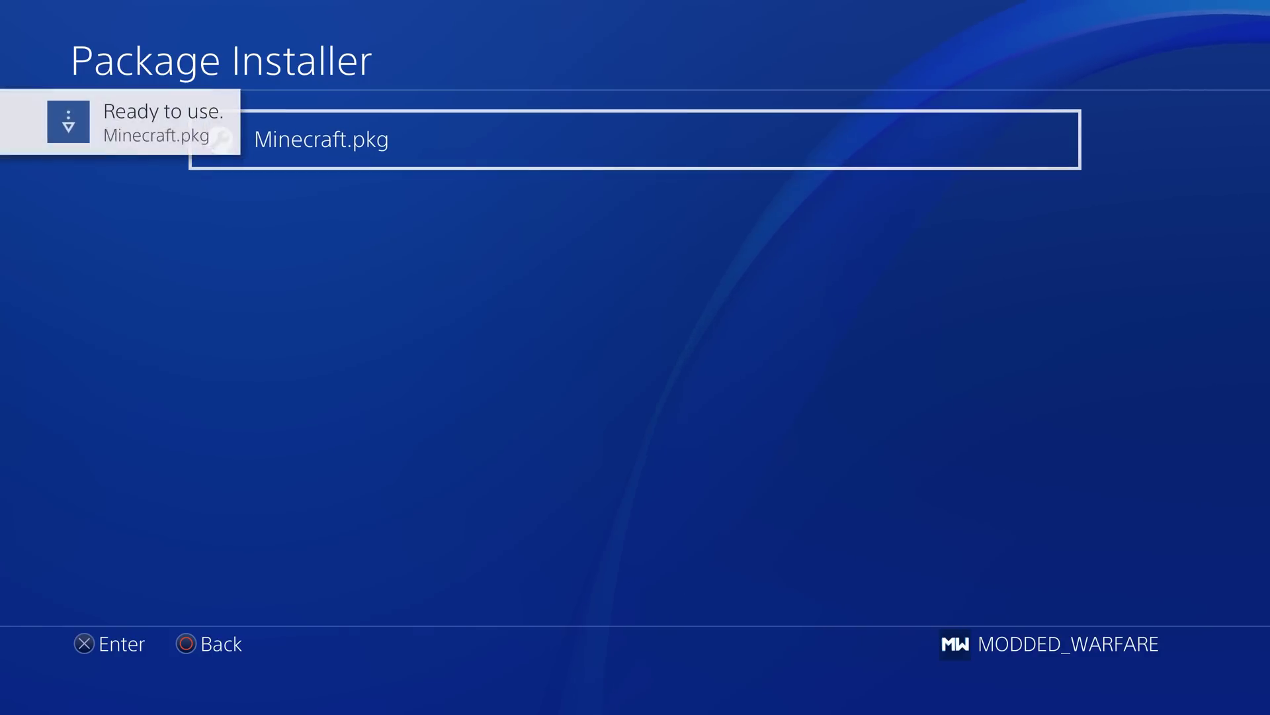
pyautogui.press('Escape')
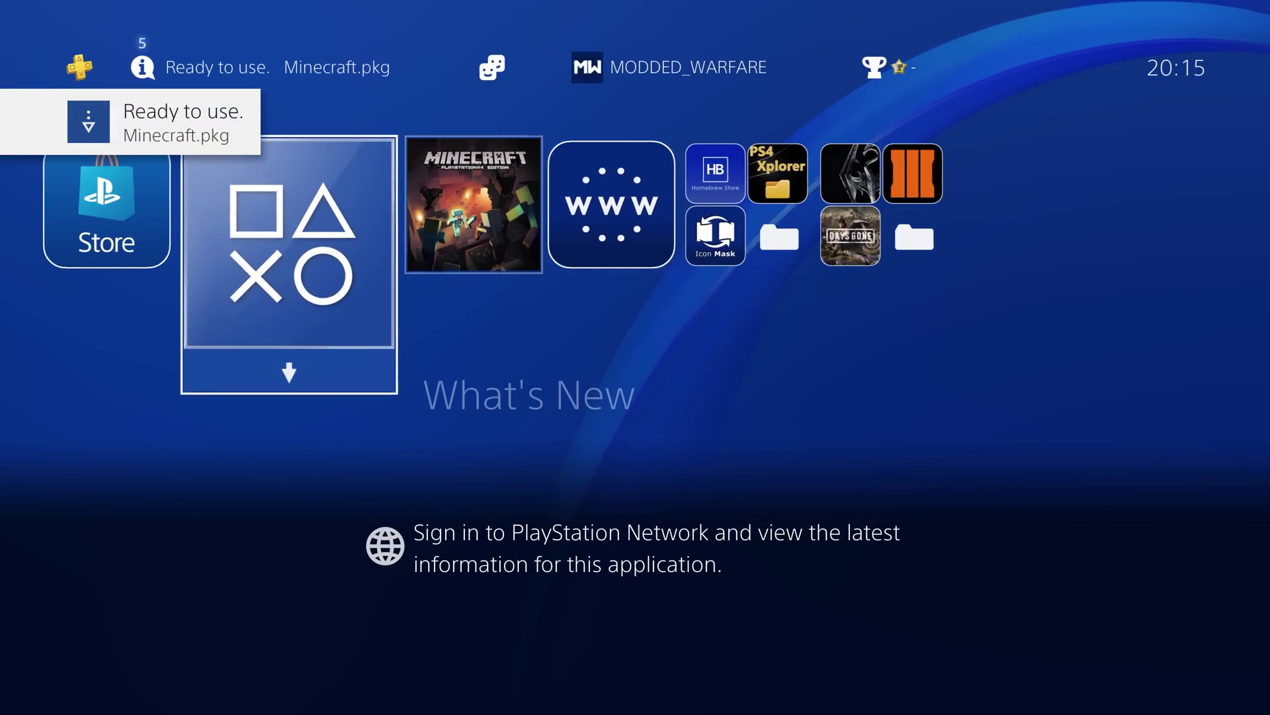
# Open the Homebrew folder on the home screen and start PS4-Xplorer
pyautogui.press('Right')
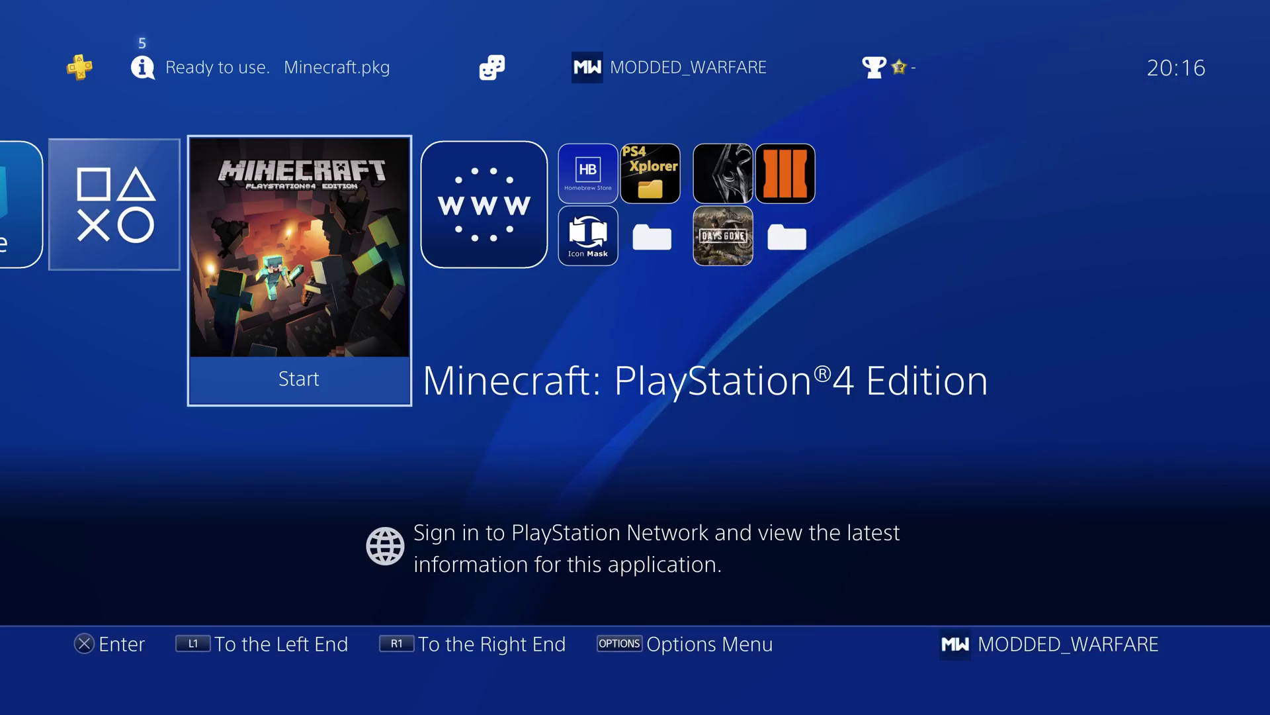
pyautogui.press('Right')
pyautogui.press('Right')
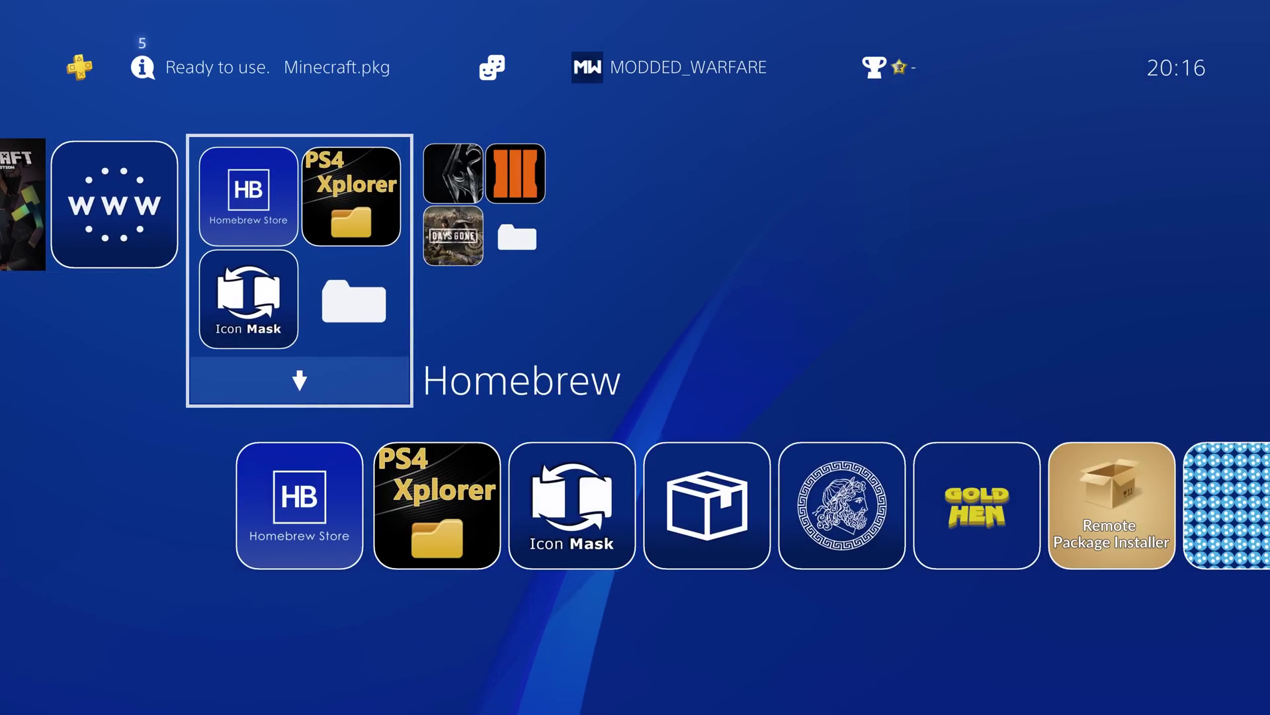
pyautogui.press('Return')
pyautogui.press('Right')
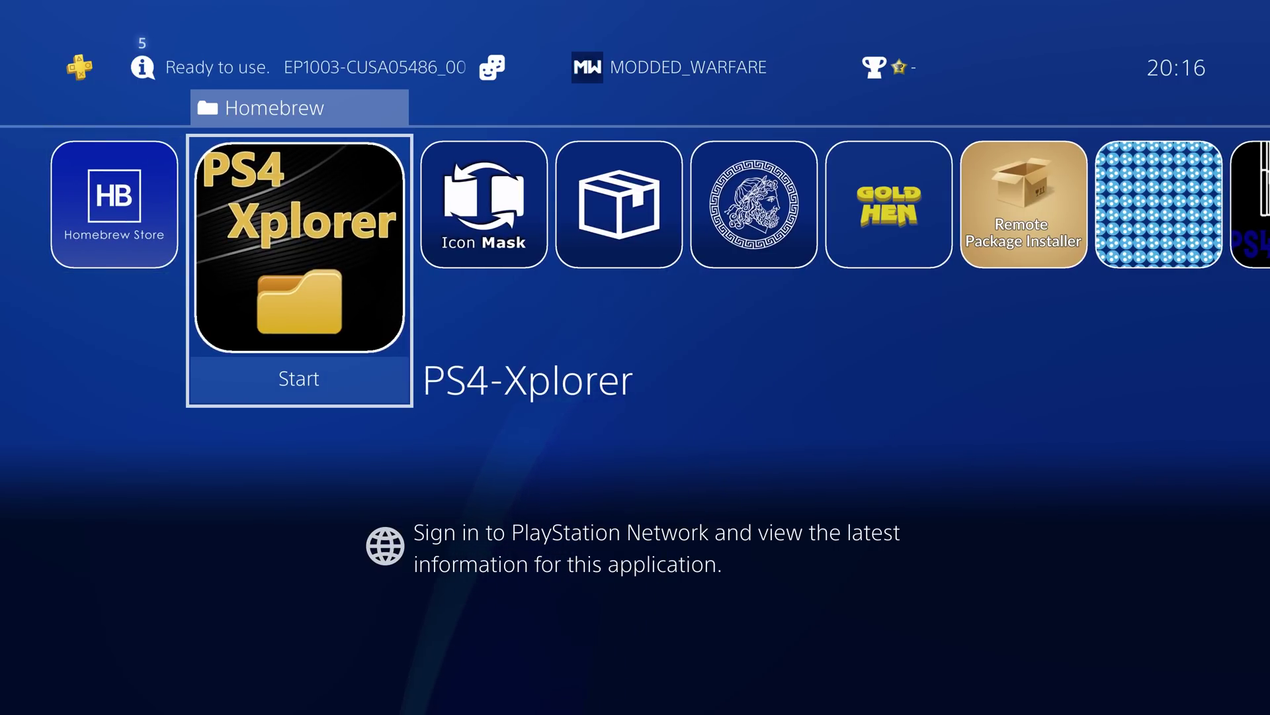
pyautogui.press('Left')
pyautogui.press('Right')
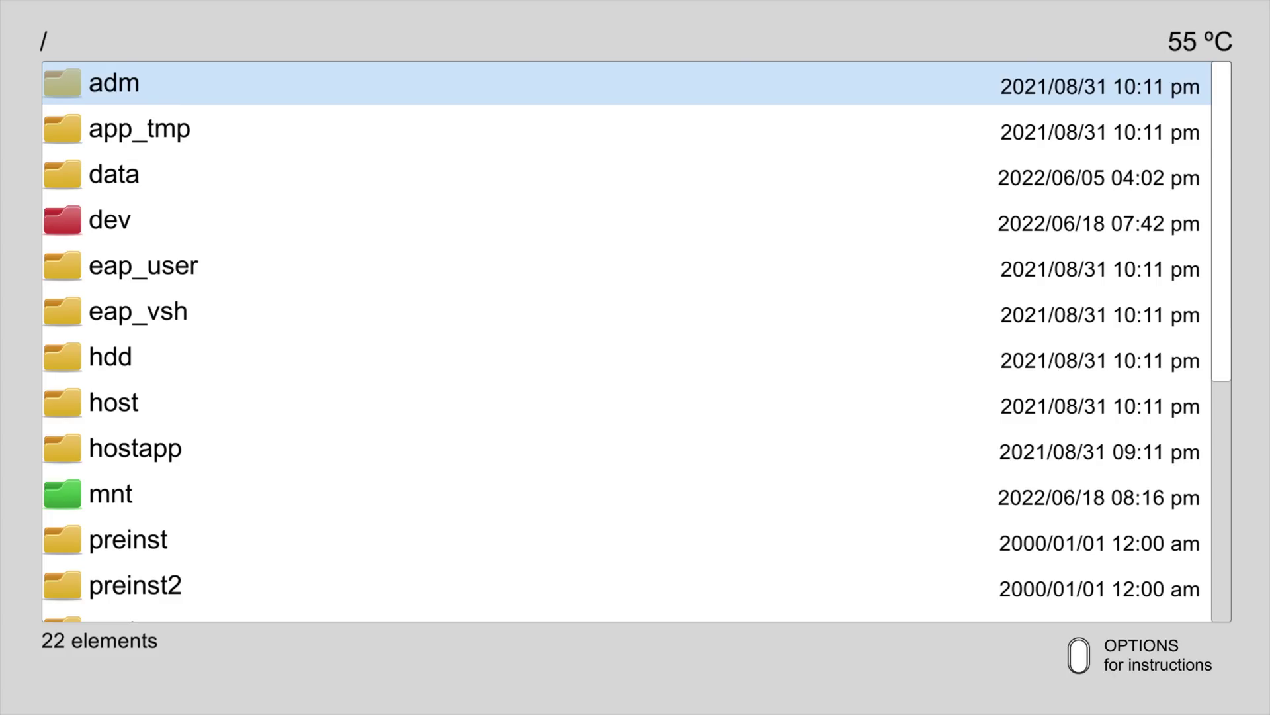
# Open the mnt folder in the root directory of PS4-Xplorer
pyautogui.press('Down')
pyautogui.press('Down')
pyautogui.press('Down')
pyautogui.press('Down')
pyautogui.press('Down')
pyautogui.press('Up')
pyautogui.press('Up')
pyautogui.press('Down')
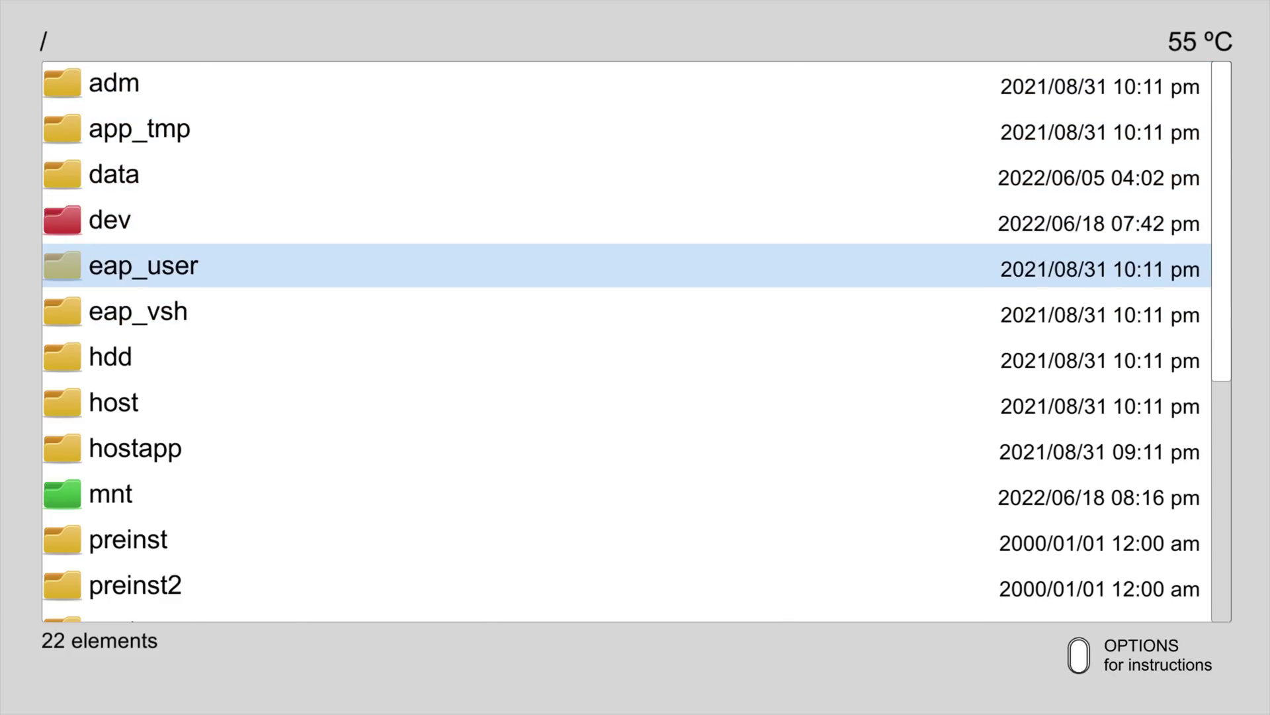
pyautogui.press('Down')
pyautogui.press('Down')
pyautogui.press('Down')
pyautogui.press('Down')
pyautogui.press('Down')
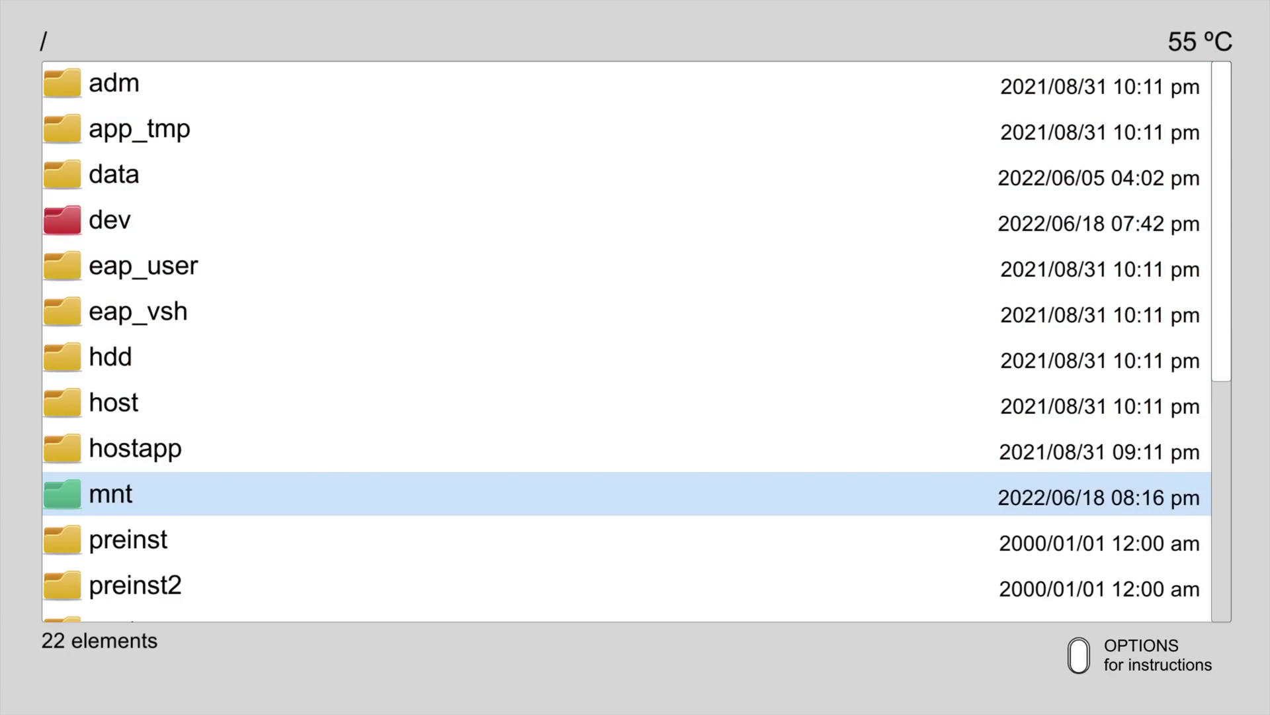
pyautogui.press('Return')
# Open the usb0 folder inside mnt to list the USB drive's contents
pyautogui.press('Down')
pyautogui.press('Down')
pyautogui.press('Down')
pyautogui.press('Down')
pyautogui.press('Down')
pyautogui.press('Return')
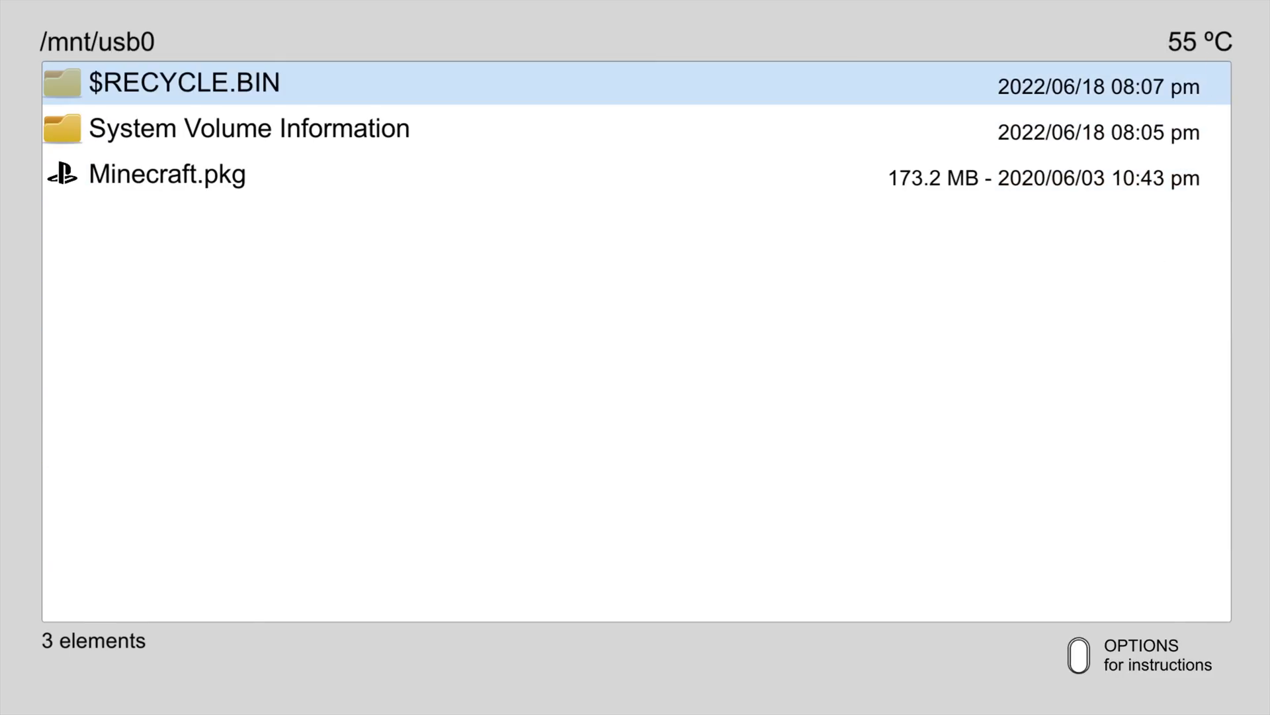
# Delete the System Volume Information folder from /mnt/usb0
pyautogui.press('Down')
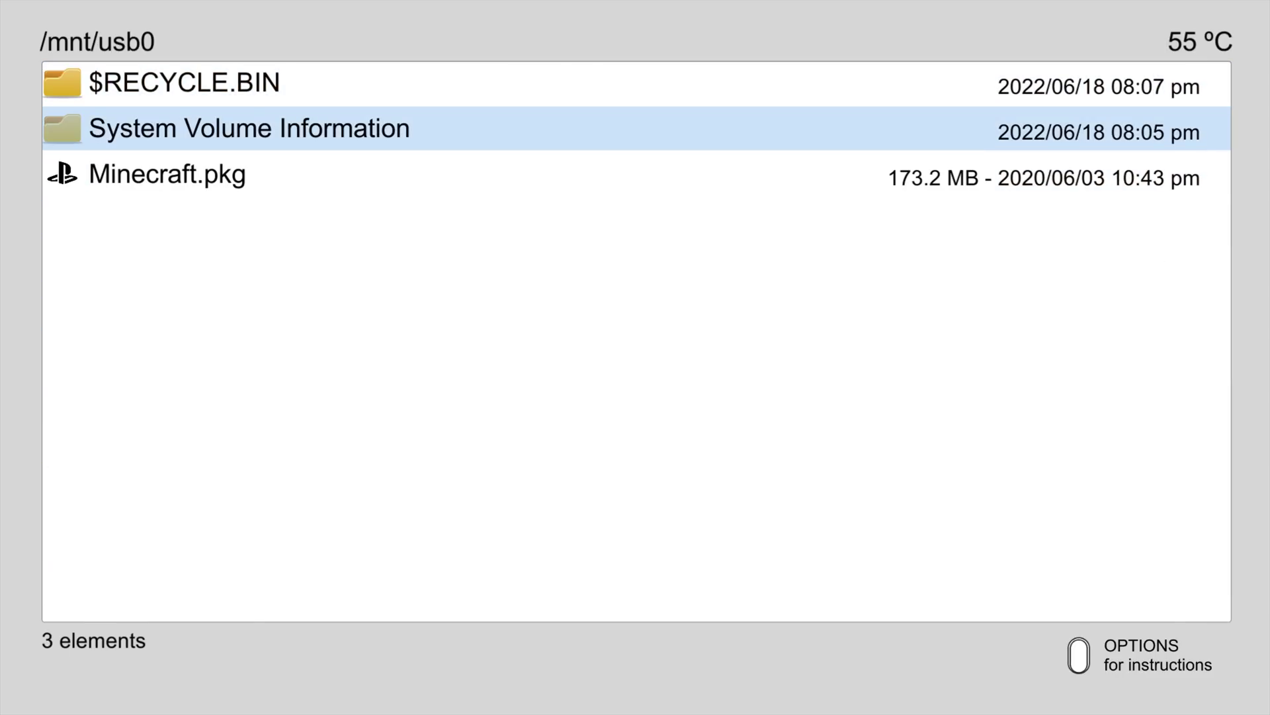
pyautogui.press('Menu')
pyautogui.press('Down')
pyautogui.press('Up')
pyautogui.press('Down')
pyautogui.press('Down')
pyautogui.press('Down')
pyautogui.press('Down')
pyautogui.press('Down')
pyautogui.press('Down')
pyautogui.press('Down')
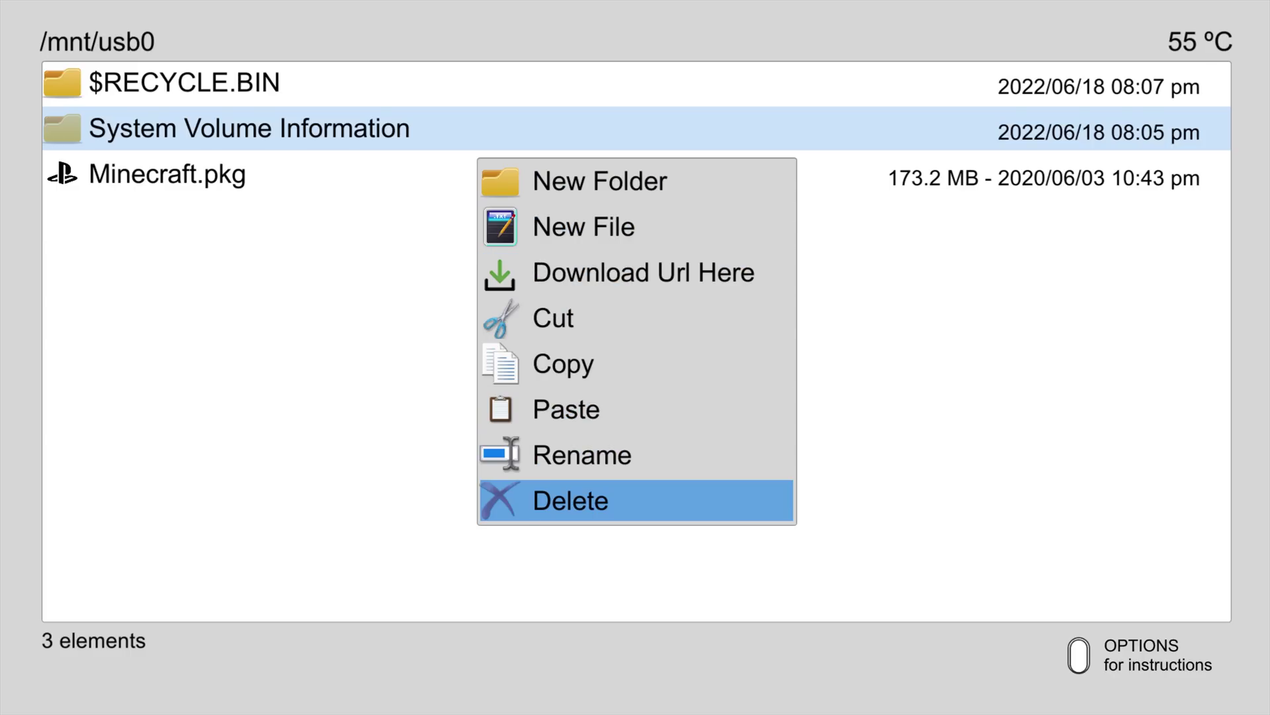
pyautogui.press('Return')
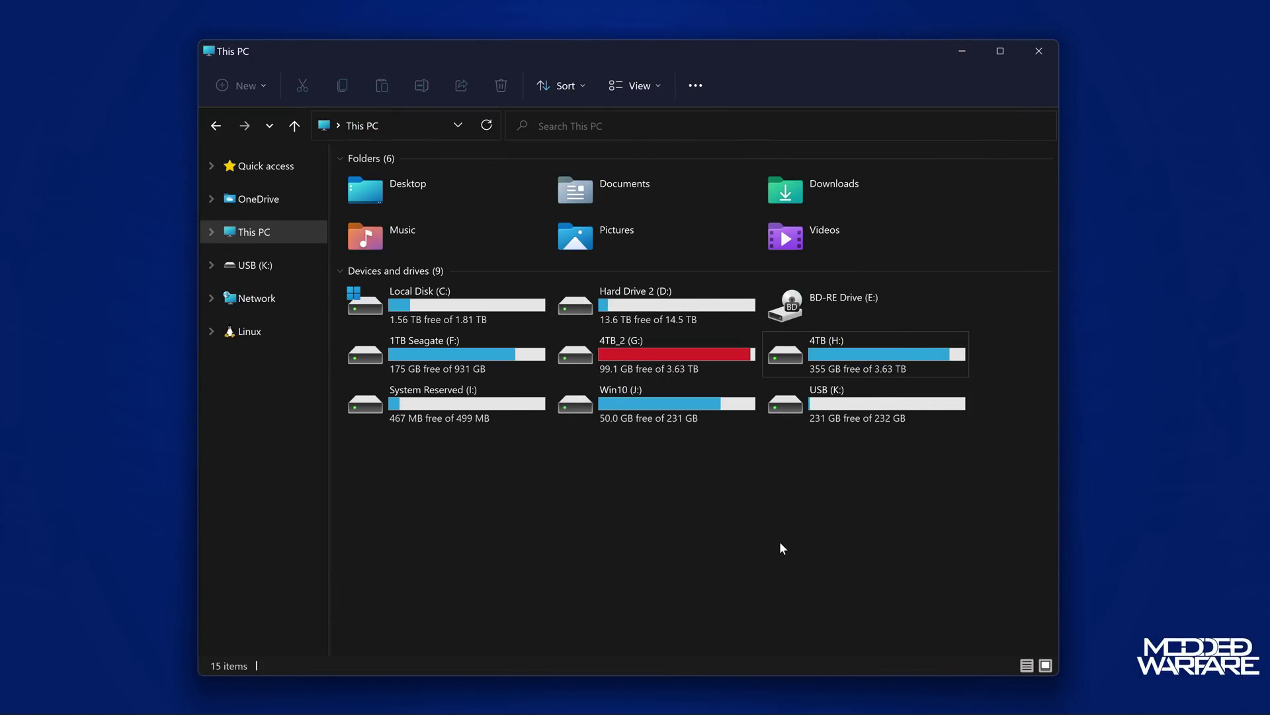
# Switch to This PC on the computer, quick-format the USB (K:) drive as exFAT with the label USB, and close the format dialog
pyautogui.click(837, 411)
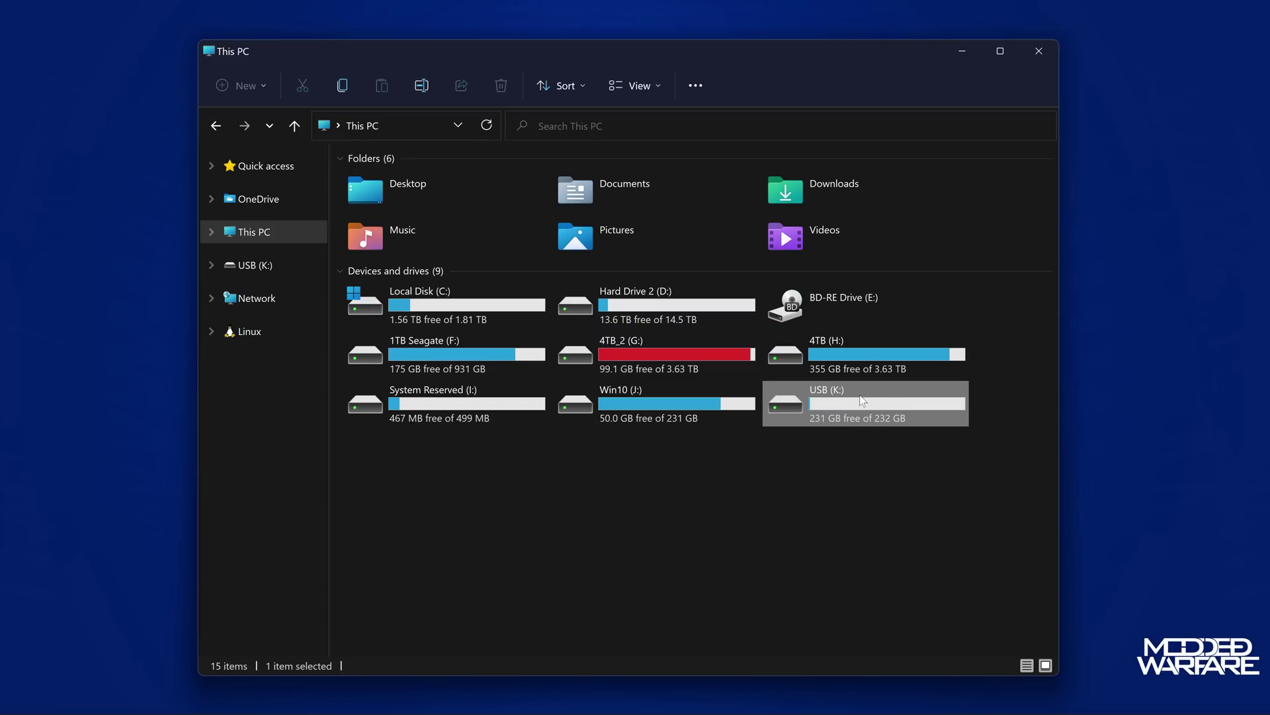
pyautogui.rightClick(863, 400)
pyautogui.click(926, 291)
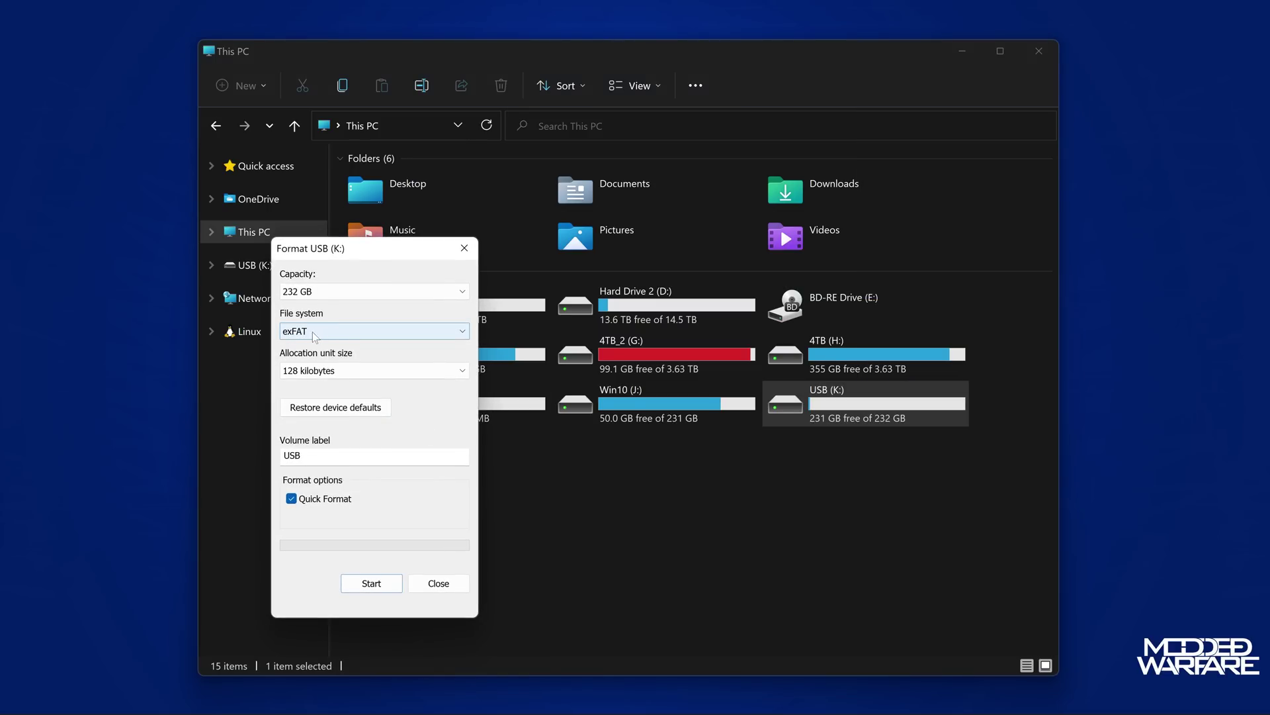
pyautogui.click(373, 585)
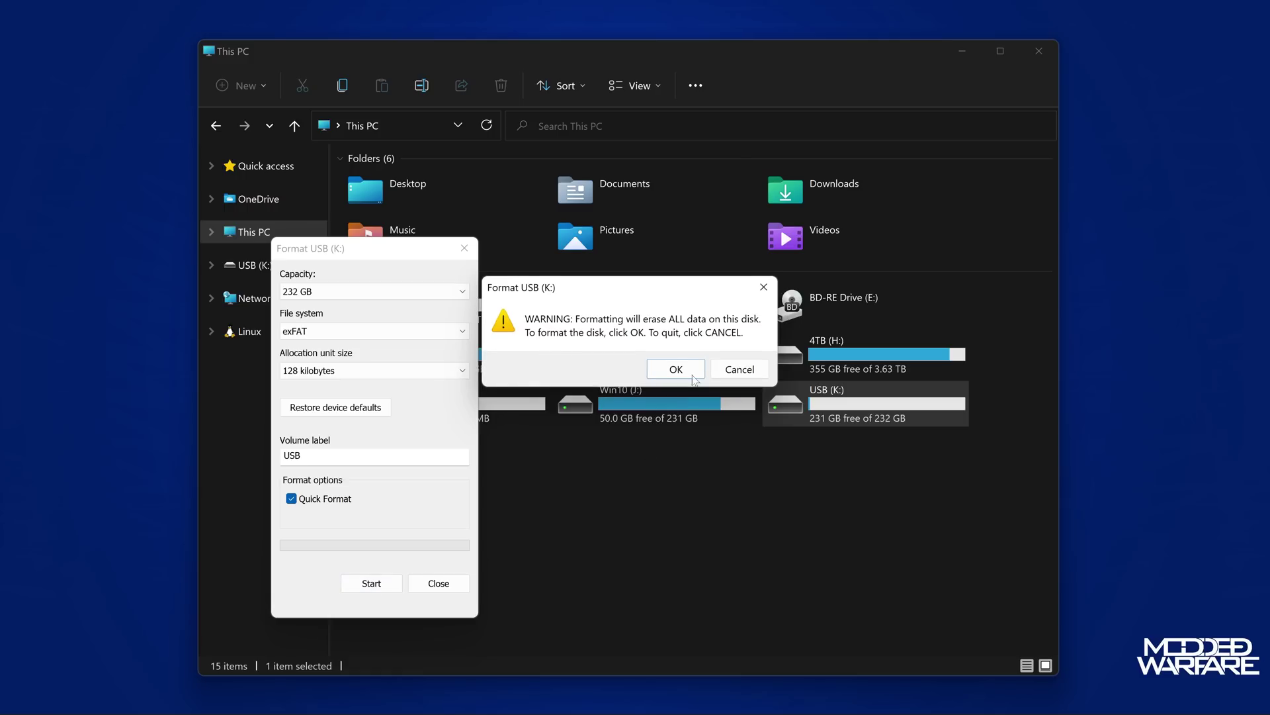
pyautogui.click(670, 370)
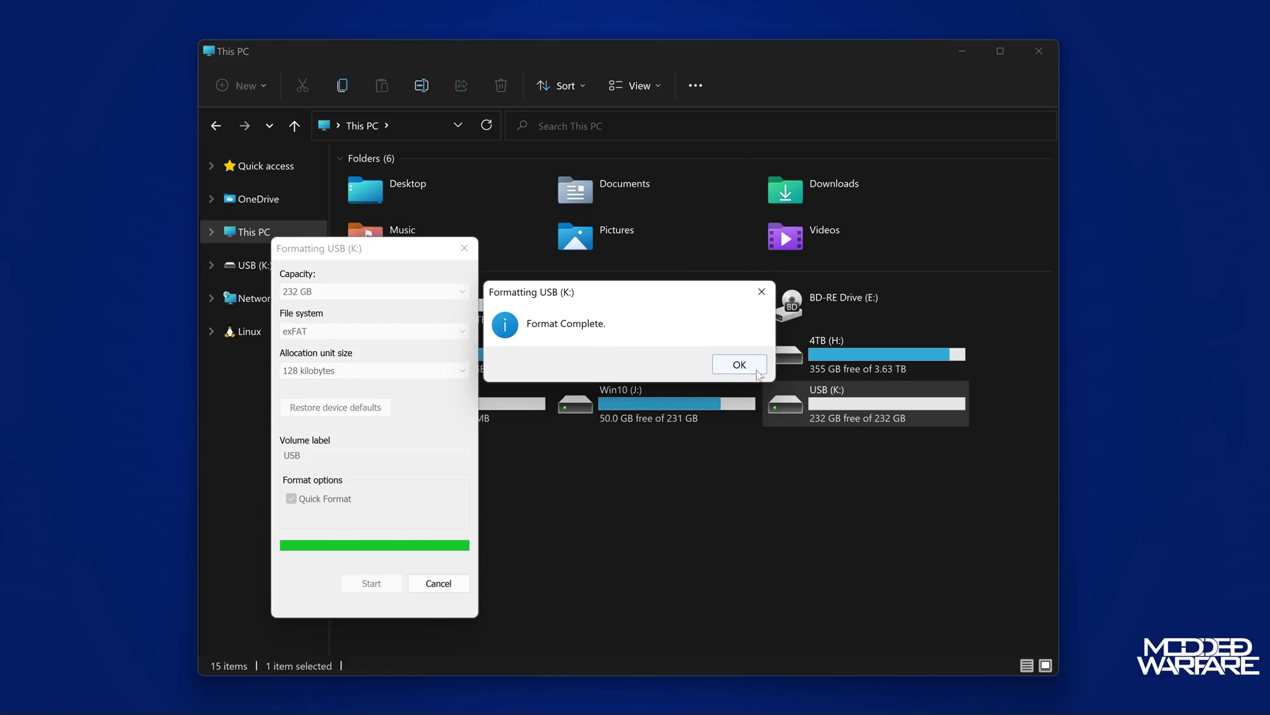
pyautogui.click(746, 369)
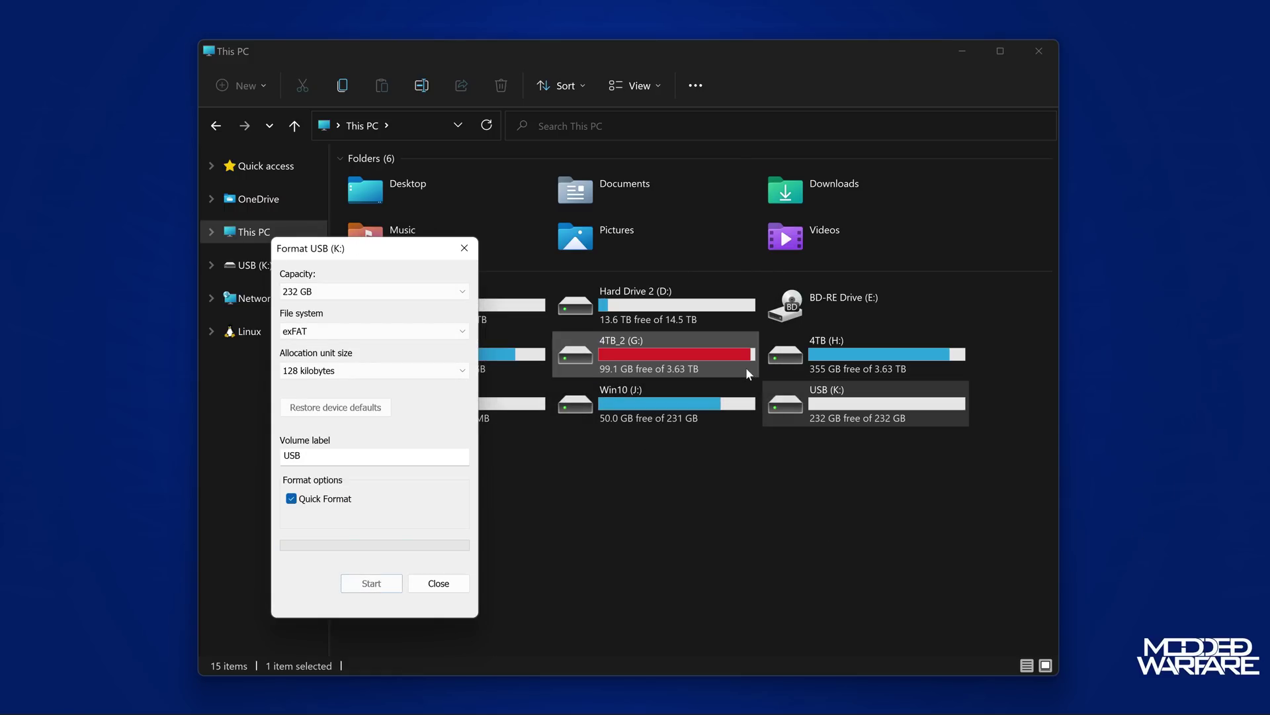
pyautogui.click(464, 248)
pyautogui.click(864, 533)
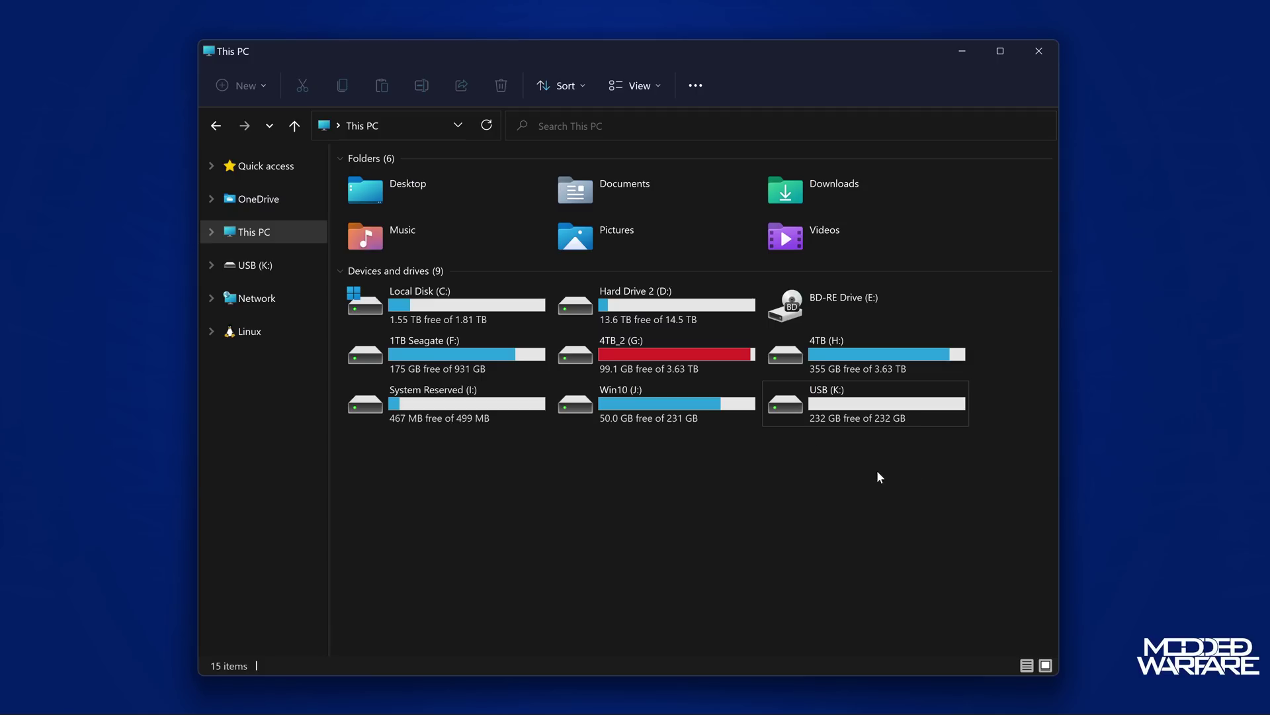
# Copy Minecraft.pkg onto the USB (K:) drive and return to This PC
pyautogui.click(950, 417)
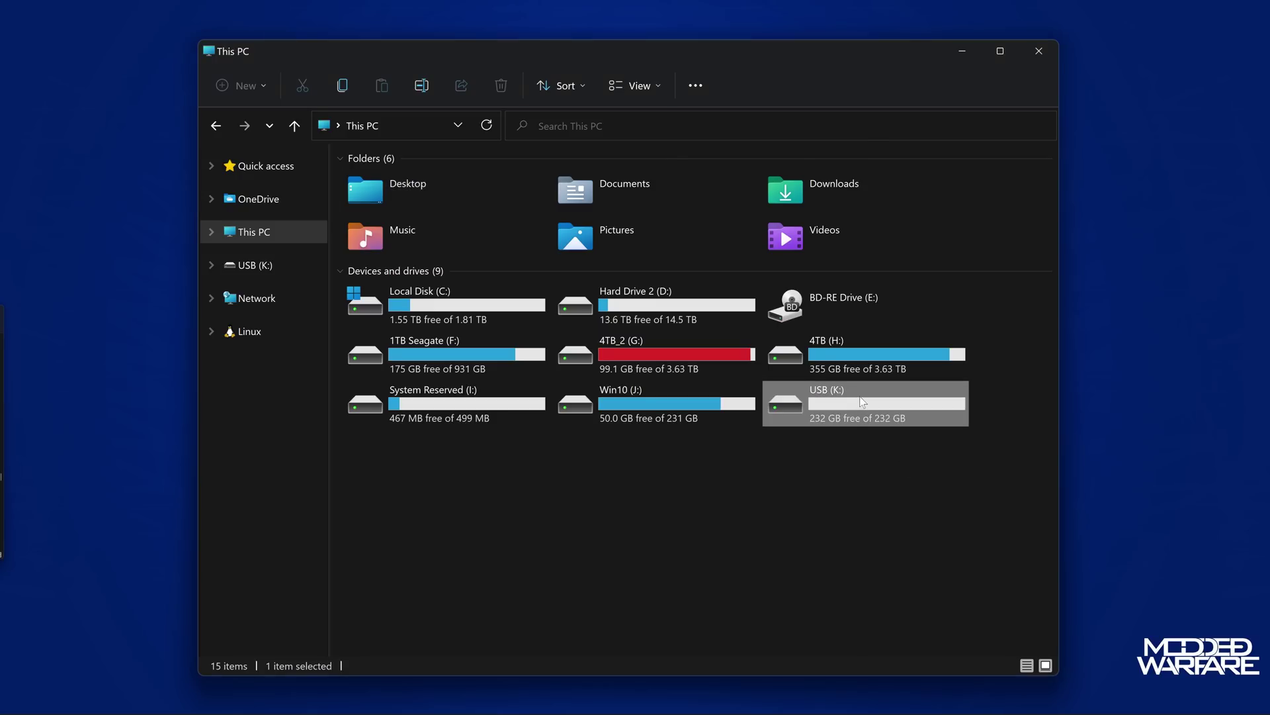
pyautogui.press('Return')
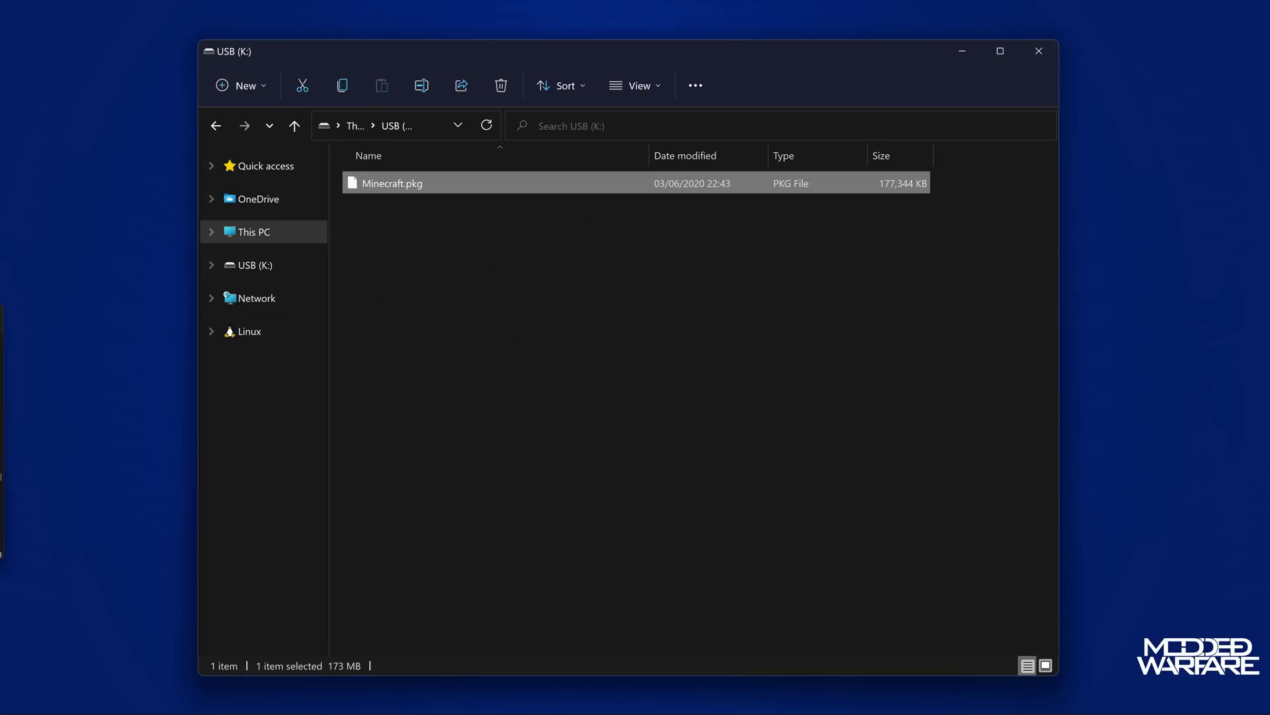
pyautogui.click(759, 431)
pyautogui.press('BackSpace')
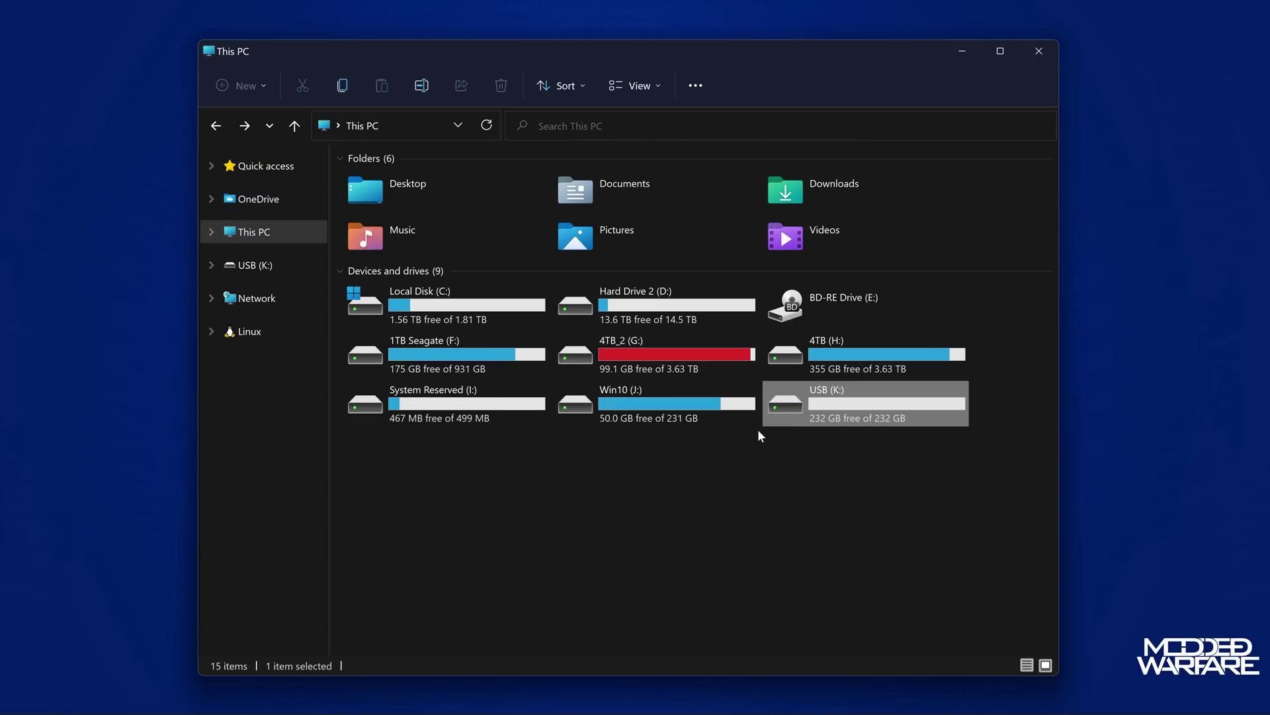
pyautogui.click(853, 544)
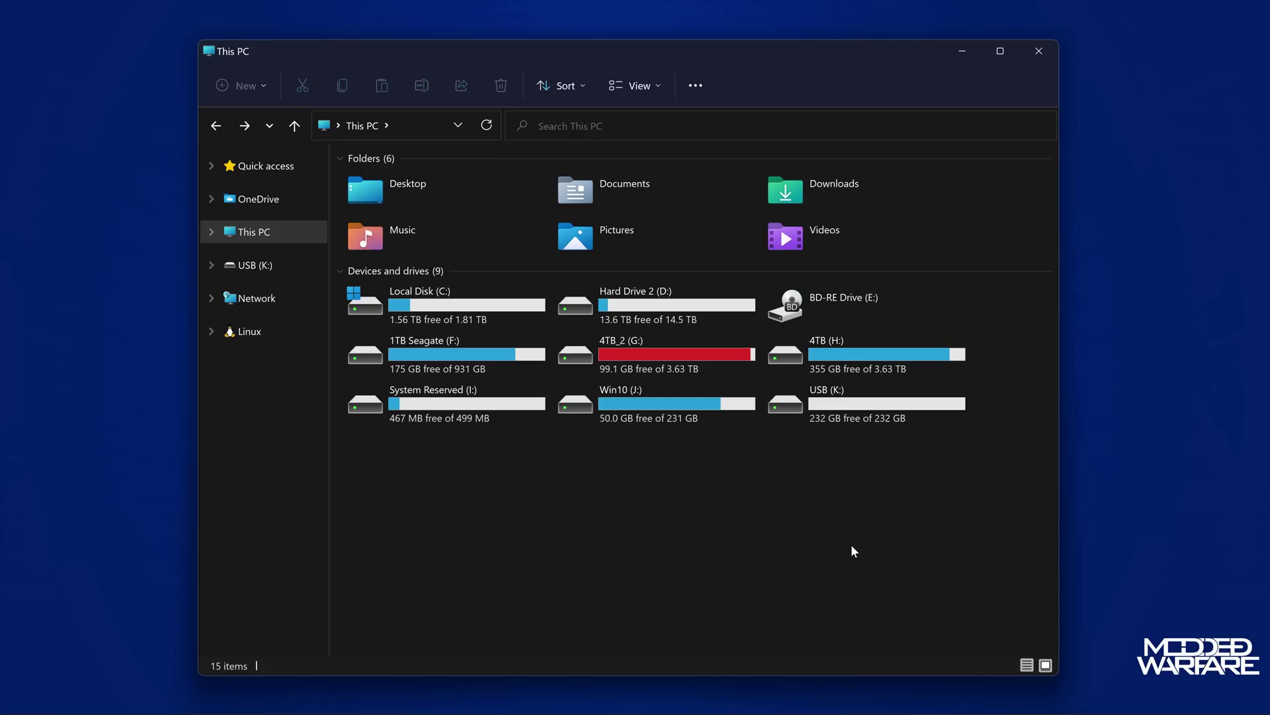
# Switch to the PS4 and browse the Power options in the Quick Menu
pyautogui.press('End')
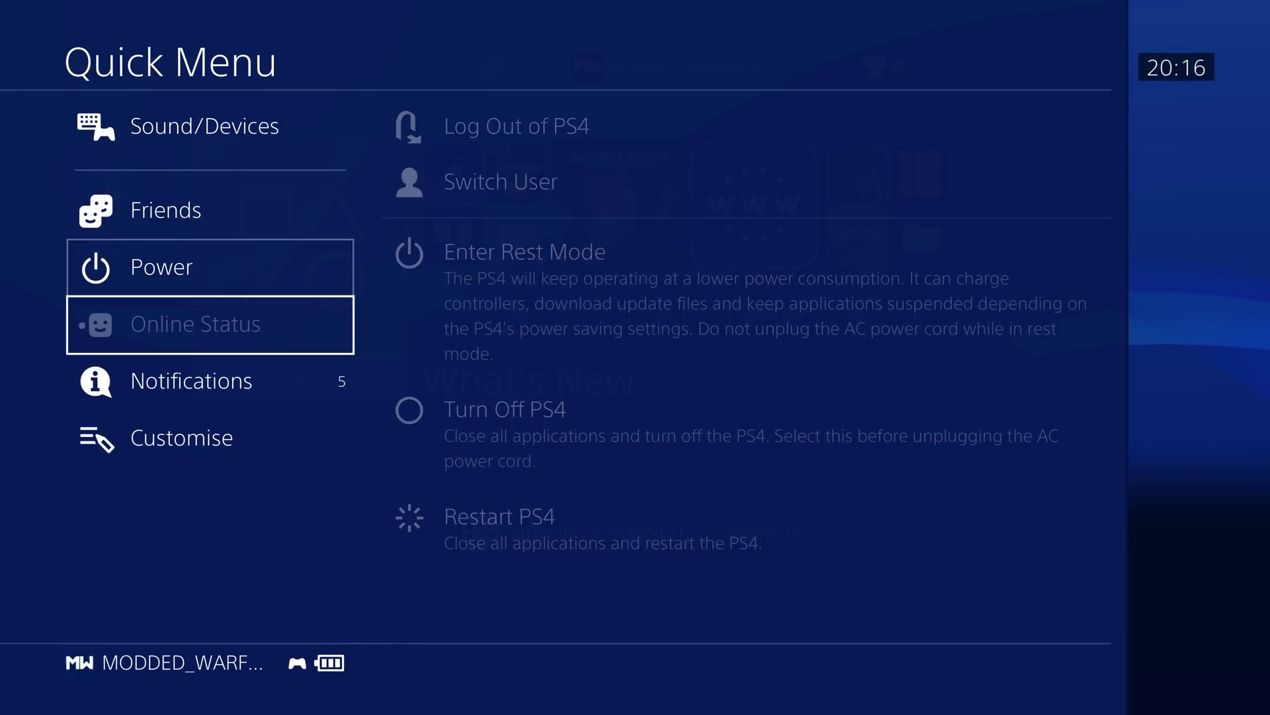
pyautogui.press('Return')
pyautogui.press('Down')
pyautogui.press('Down')
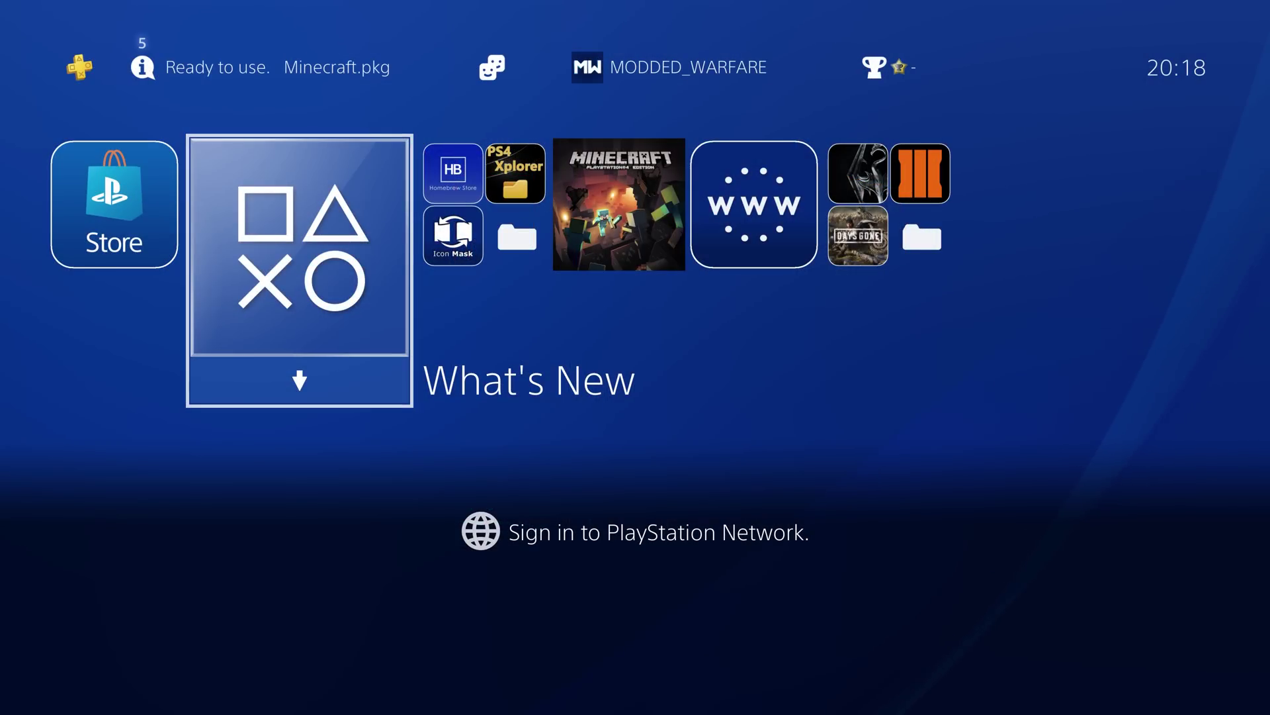
# Check the Information page of Minecraft: PlayStation 4 Edition from the home screen and close it
pyautogui.press('Down')
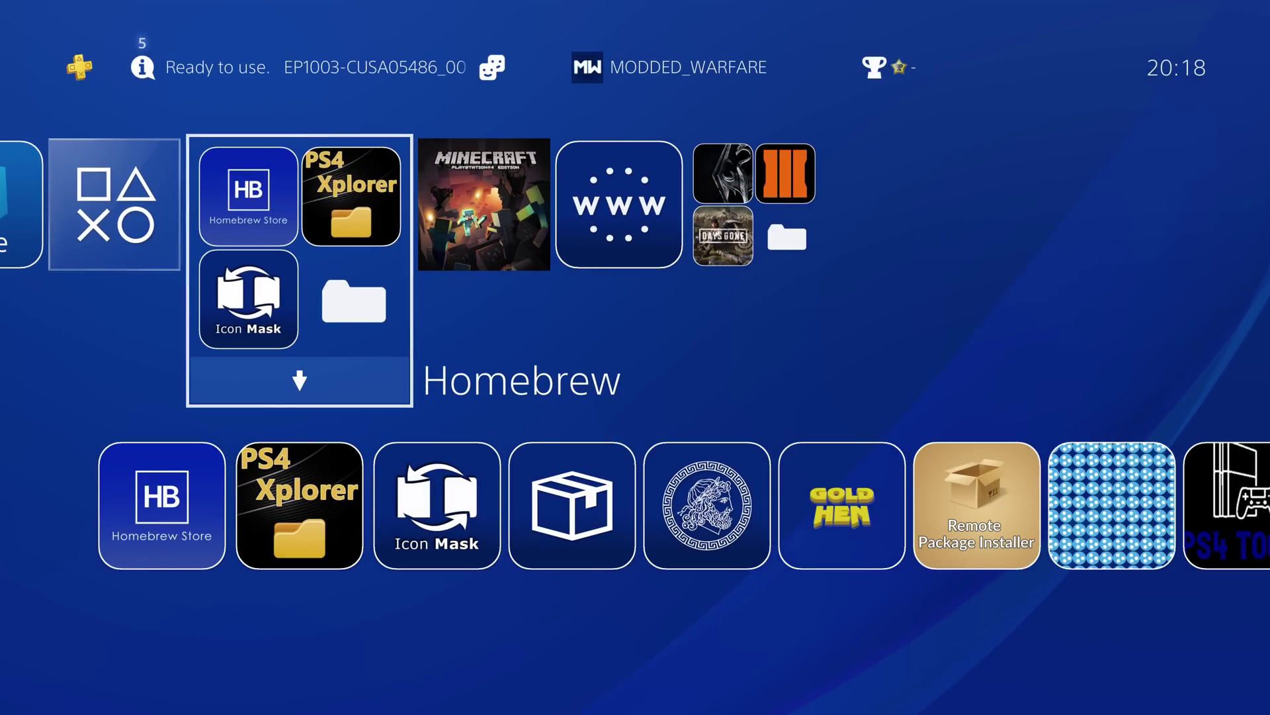
pyautogui.press('Right')
pyautogui.press('Left')
pyautogui.press('Left')
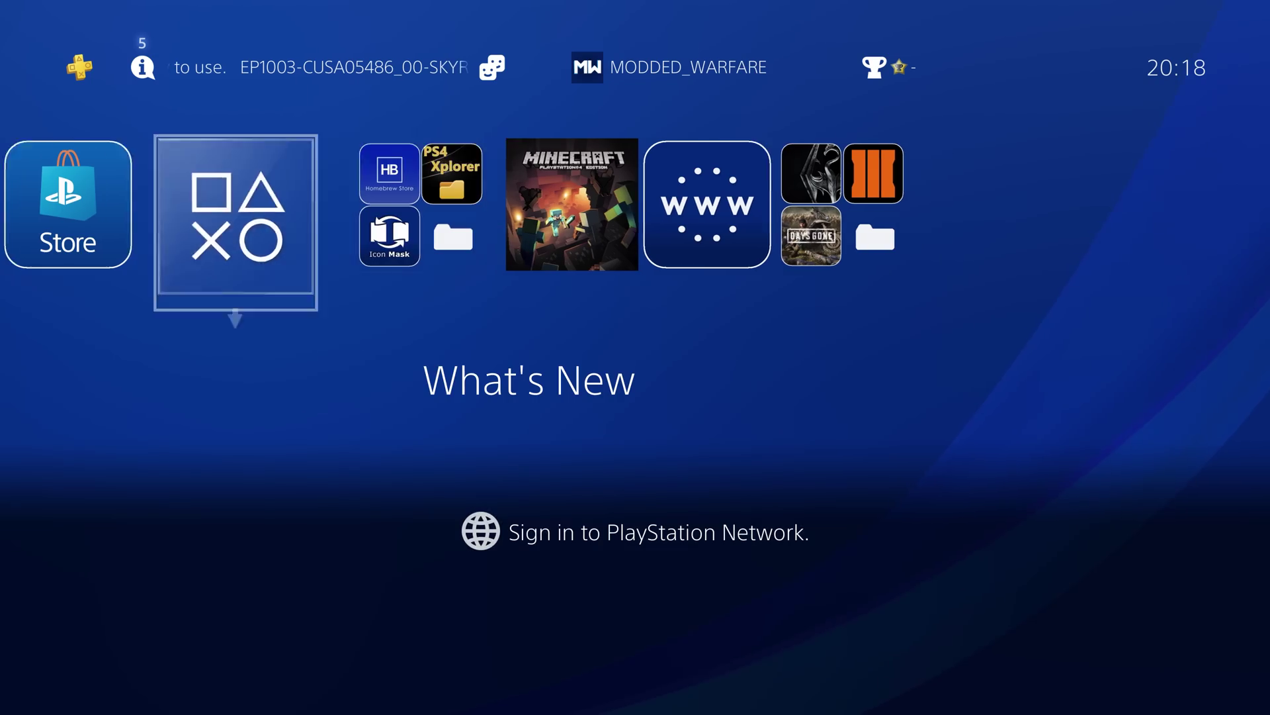
pyautogui.press('Right')
pyautogui.press('Right')
pyautogui.press('Menu')
pyautogui.press('Return')
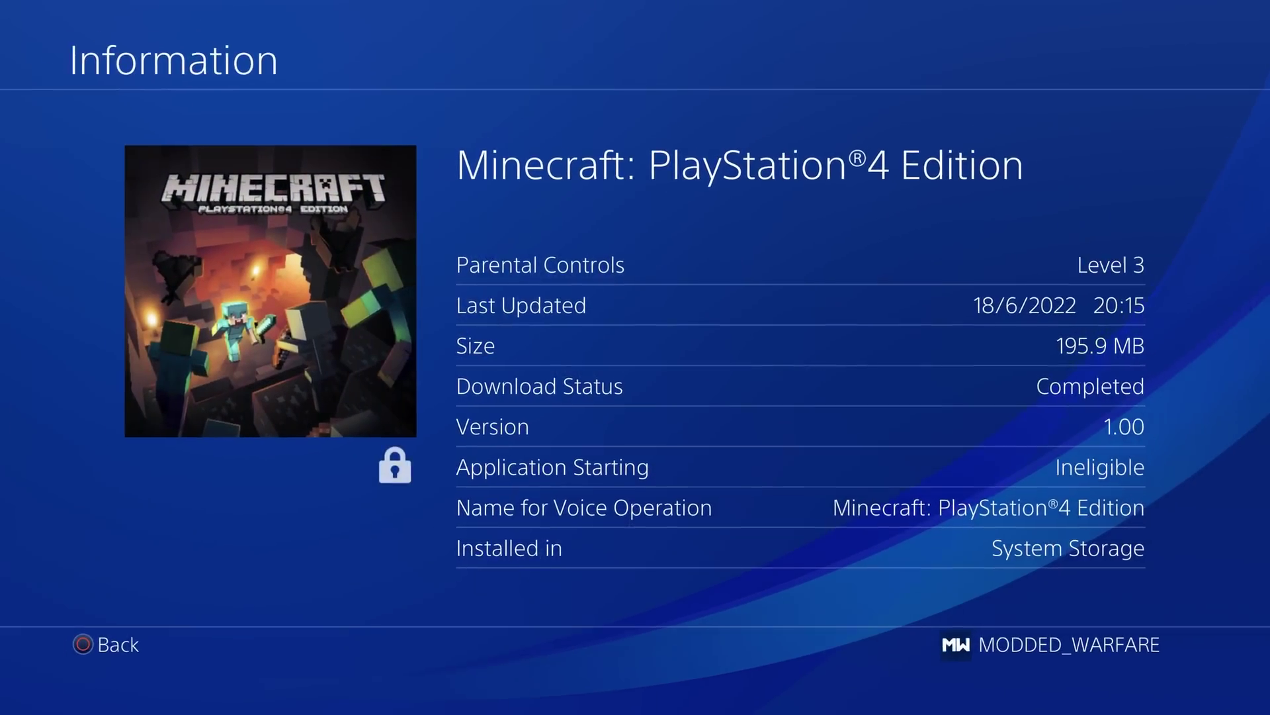
pyautogui.press('Escape')
pyautogui.press('Up')
pyautogui.press('Down')
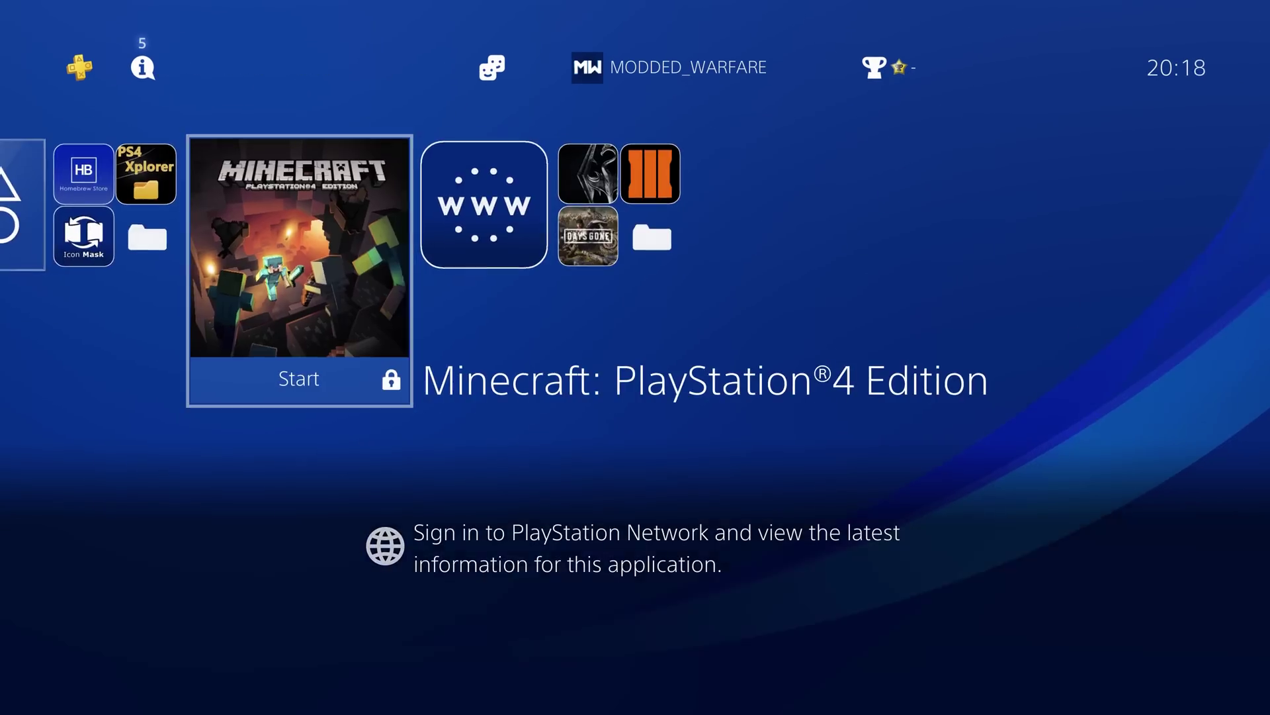
pyautogui.press('Up')
pyautogui.press('Down')
pyautogui.press('Left')
pyautogui.press('Right')
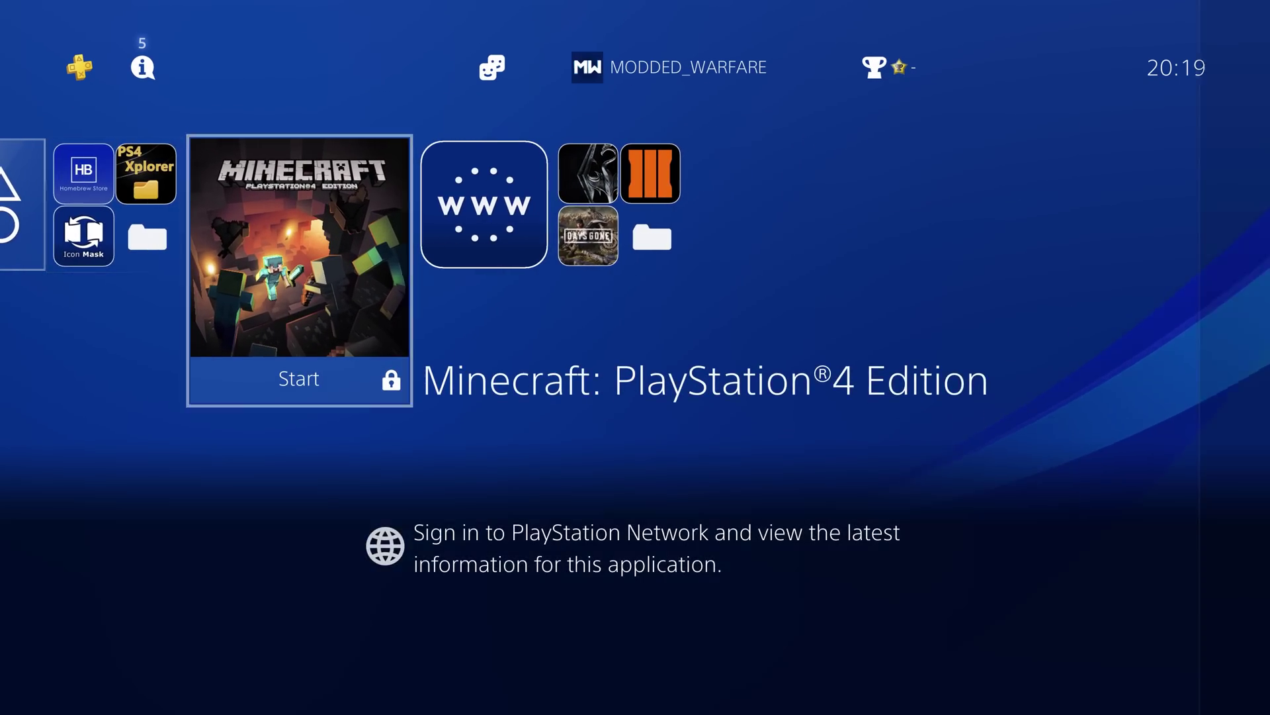
# Delete the installed Minecraft: PlayStation 4 Edition application from the console
pyautogui.press('Menu')
pyautogui.press('Down')
pyautogui.press('Down')
pyautogui.press('Down')
pyautogui.press('Down')
pyautogui.press('Down')
pyautogui.press('Return')
pyautogui.press('Return')
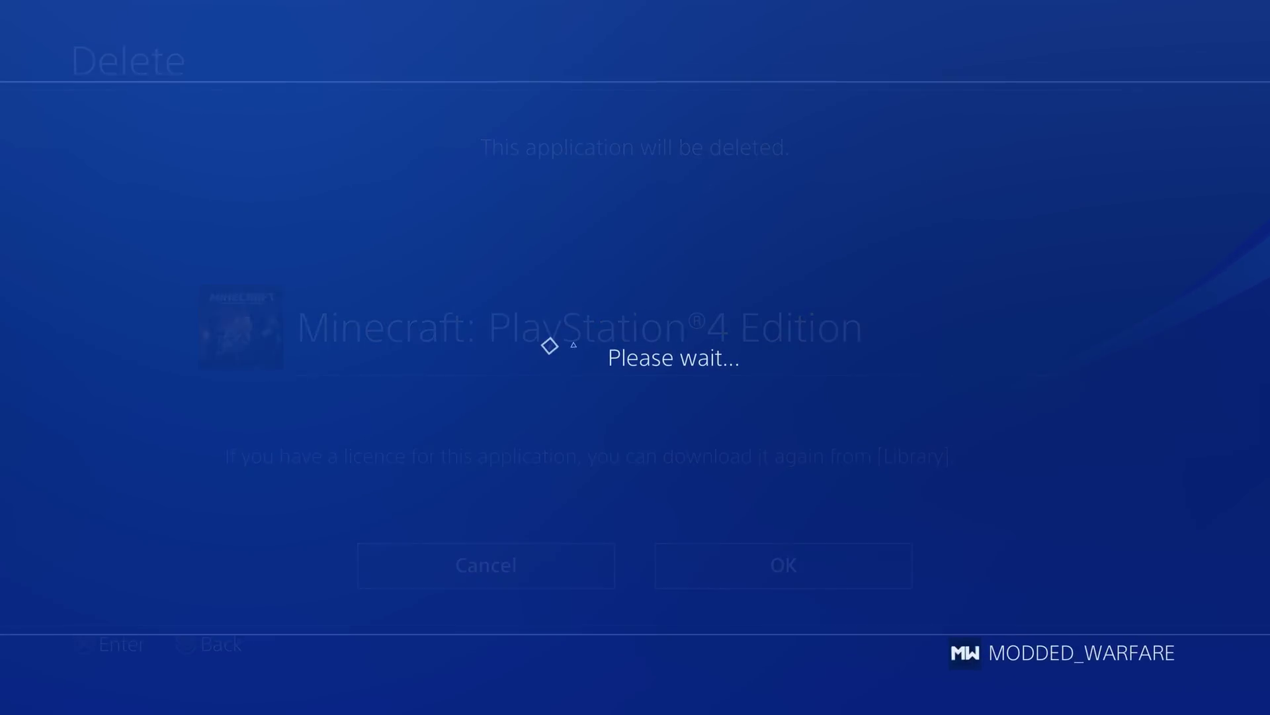
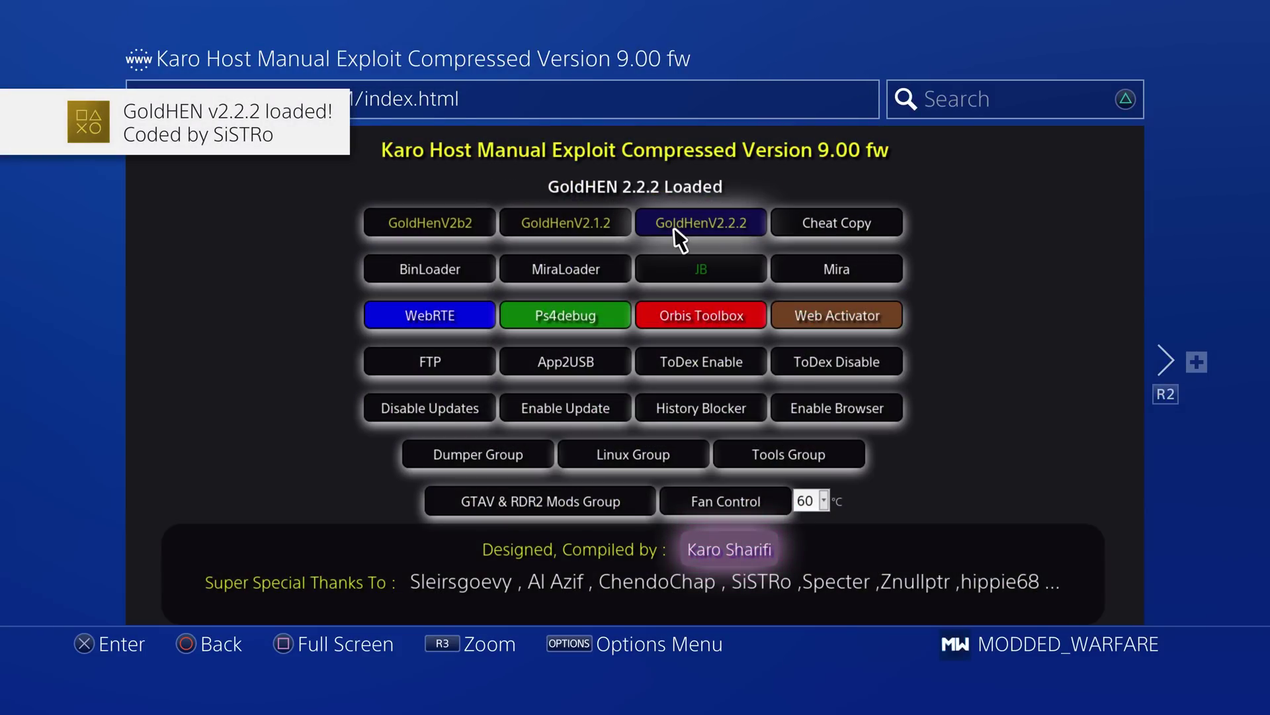
# Leave the Karo Host exploit page and return to the PS4 home screen
pyautogui.press('Escape')
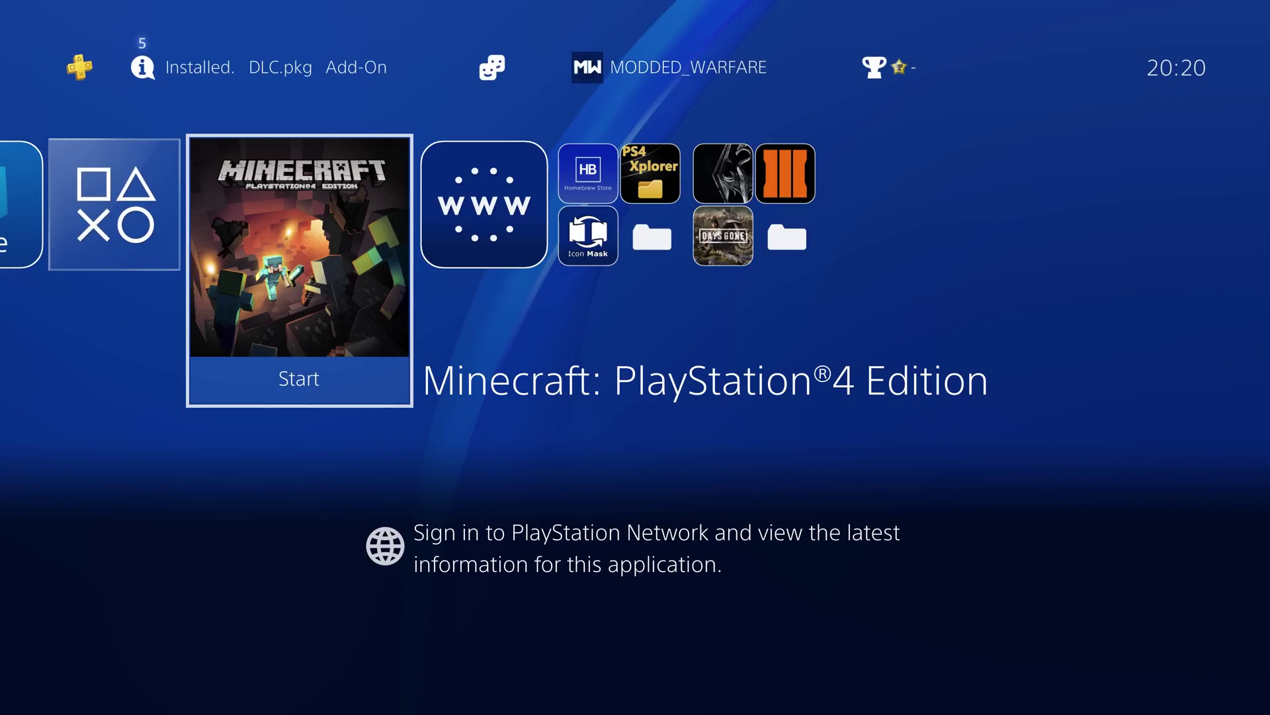